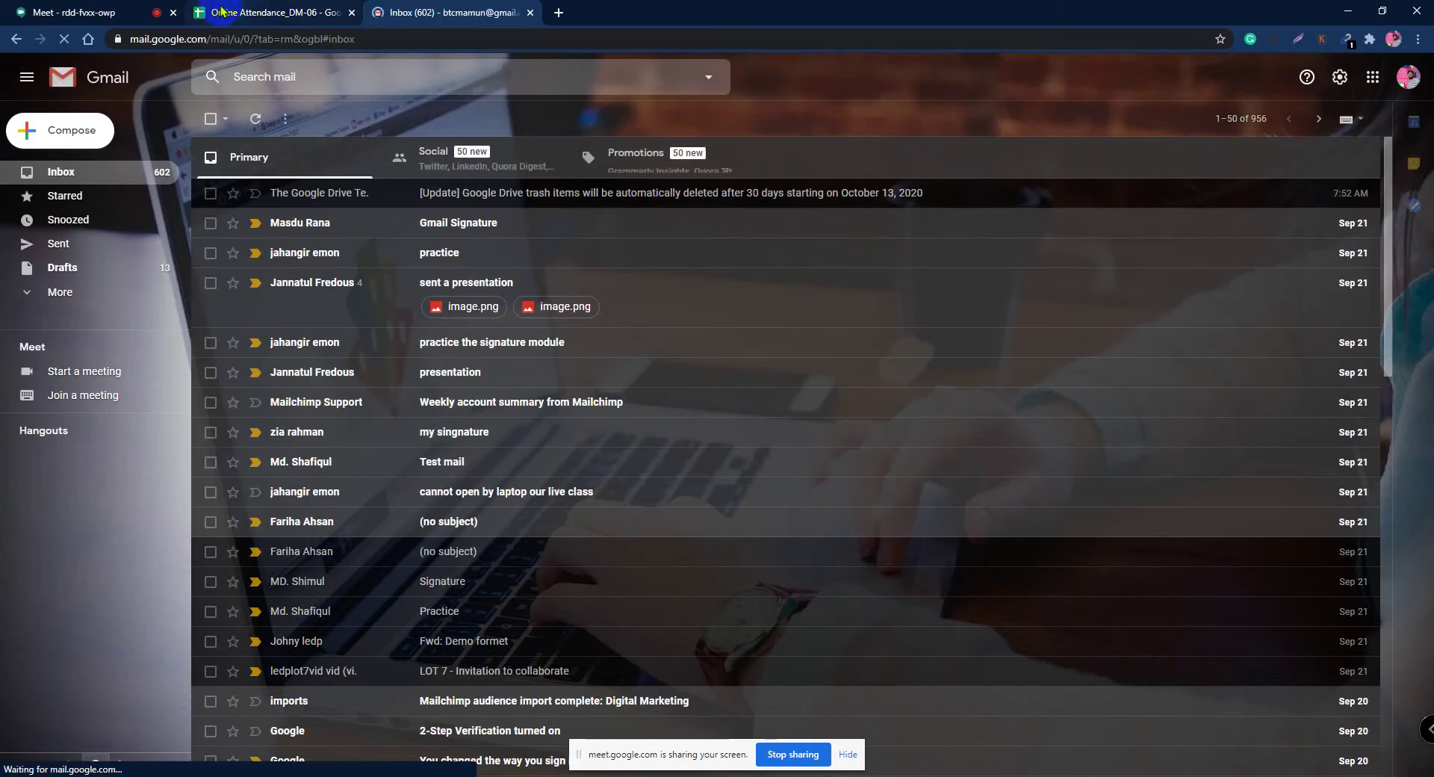
Step: In Meet, hide the screen-sharing notice and check the chat and participant list
click(222, 10)
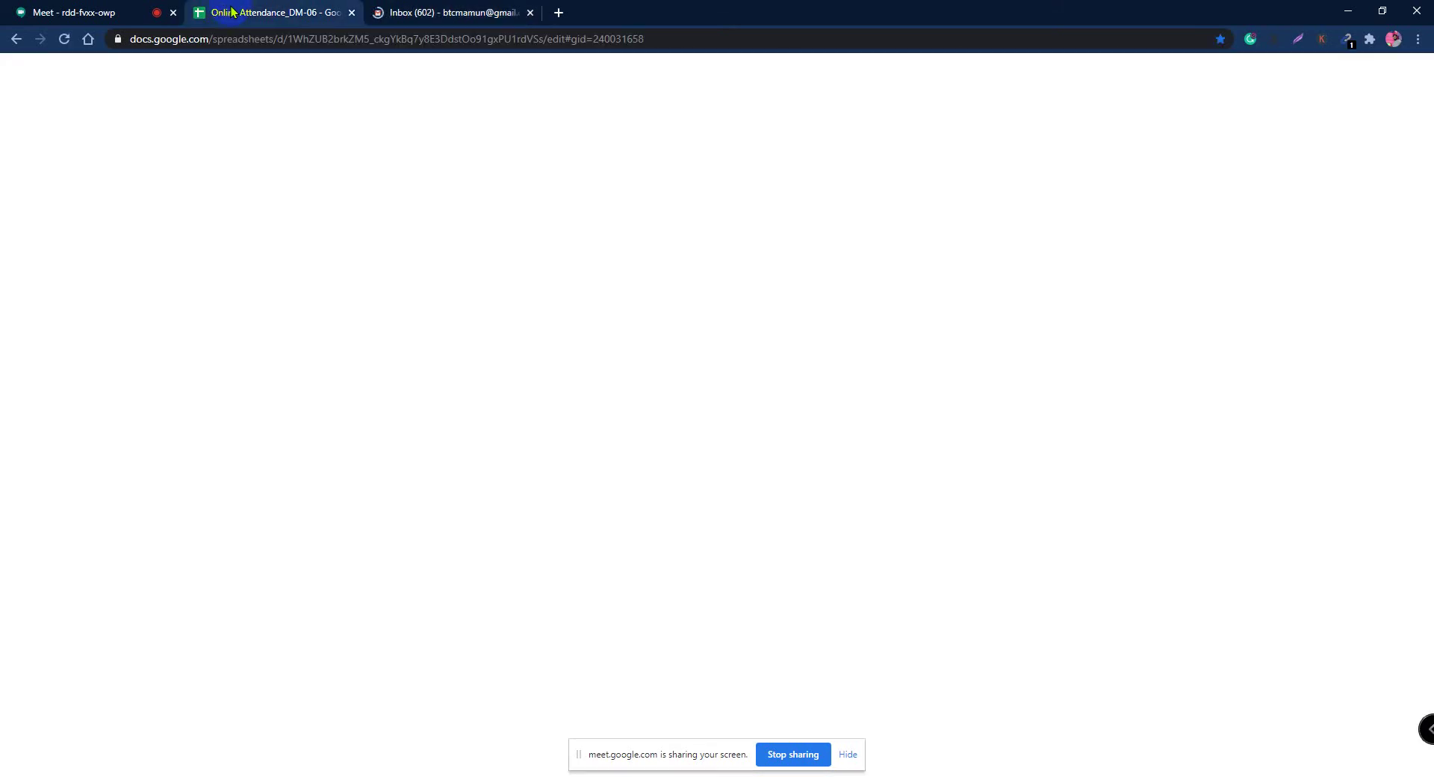
click(79, 11)
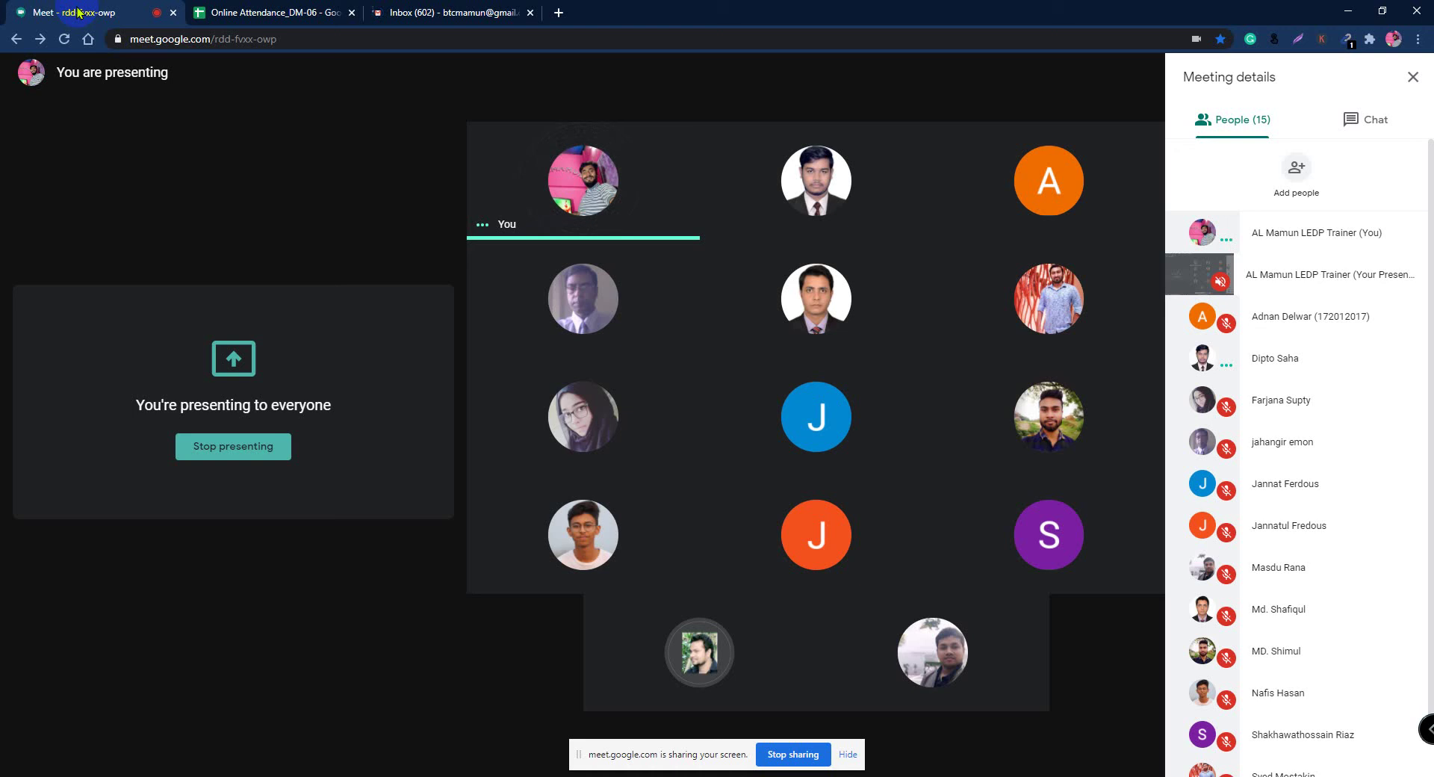
click(847, 754)
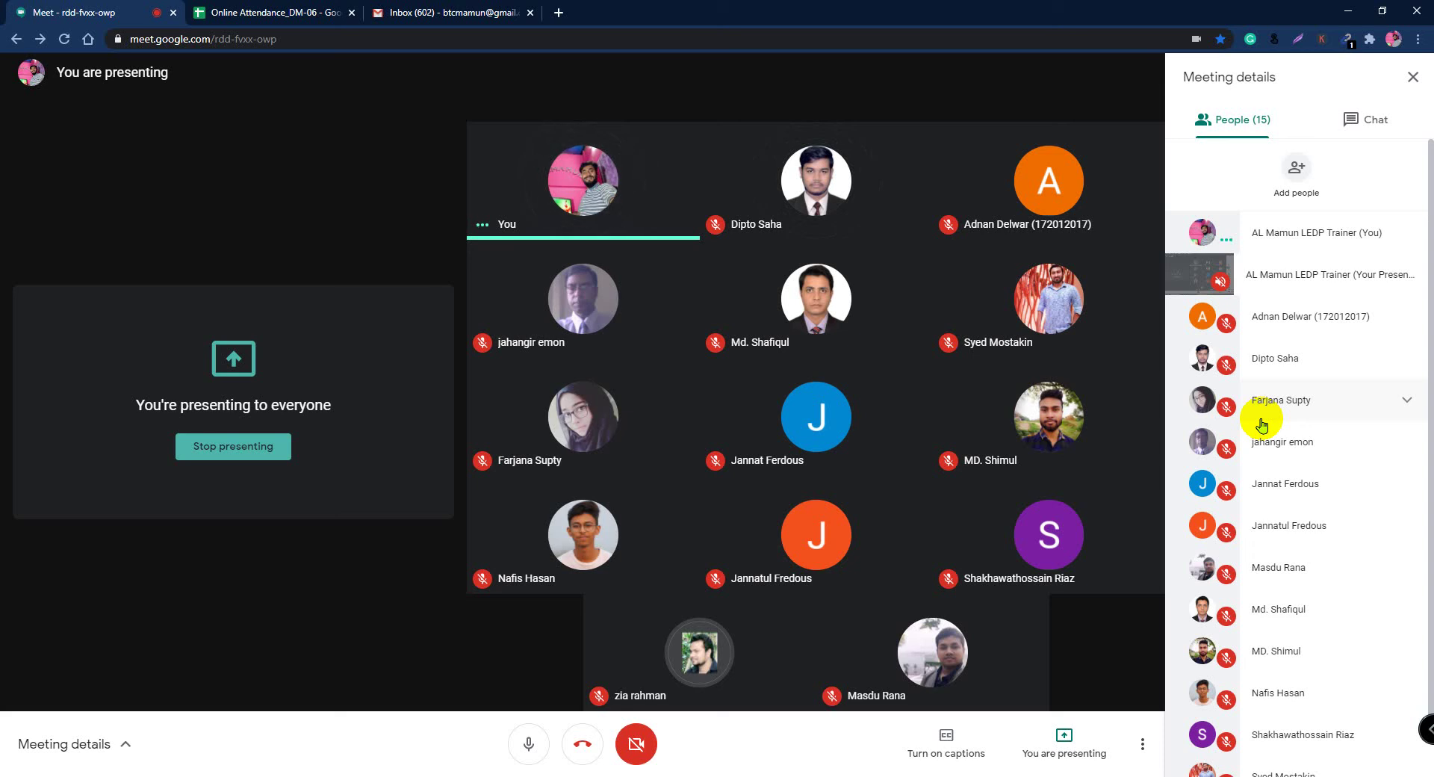
click(1369, 122)
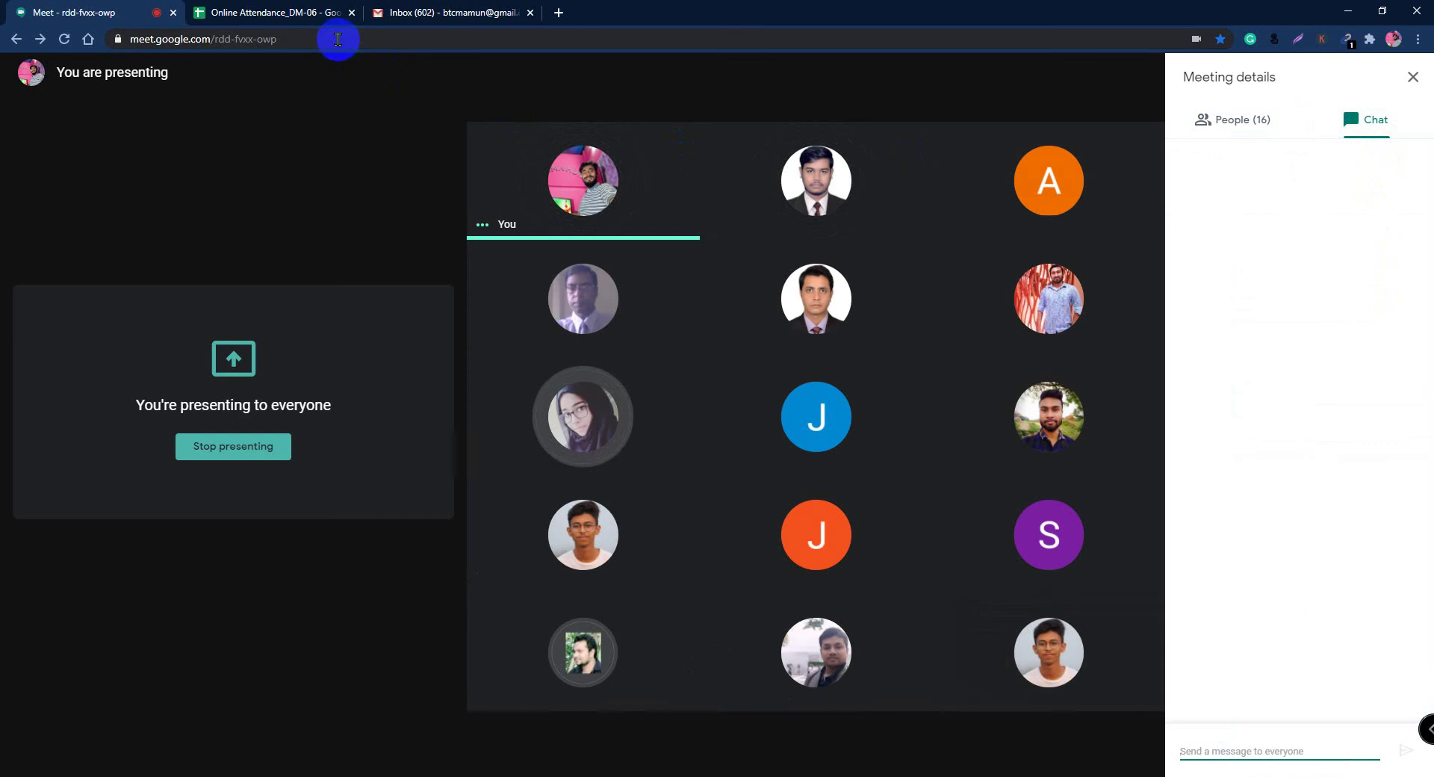
click(1234, 119)
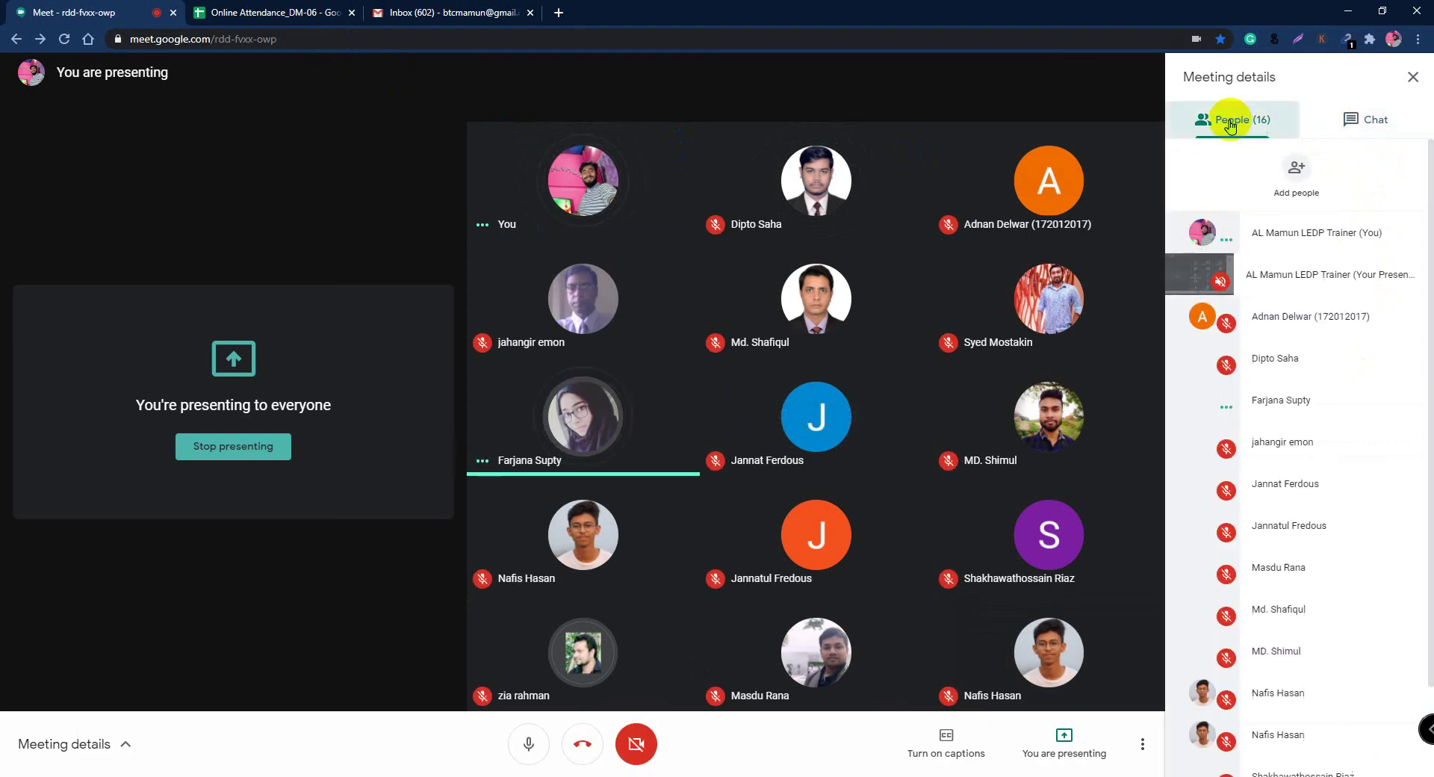
click(254, 14)
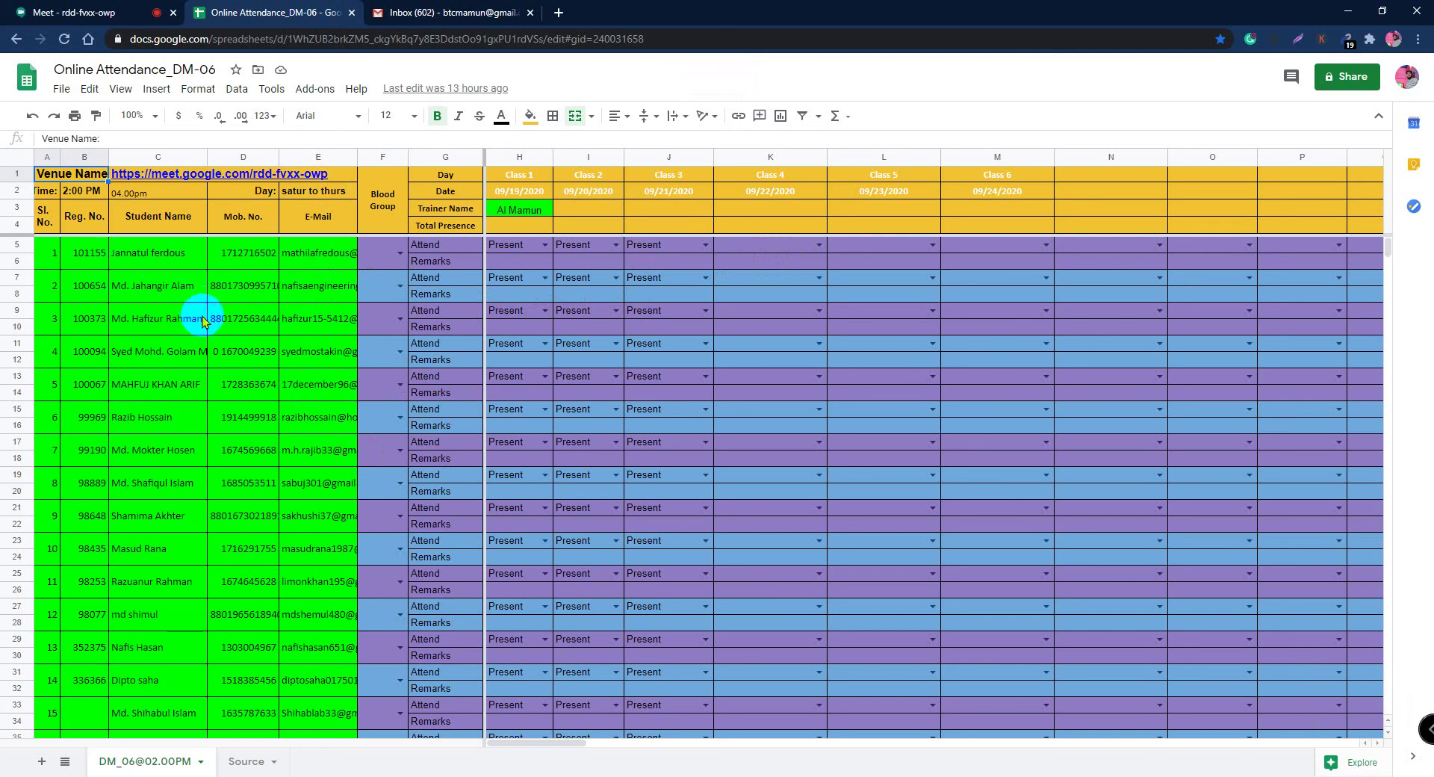
Step: Scroll through the attendance rows, close the meeting tab, and switch to the Gmail inbox
scroll(285, 316, down, 3)
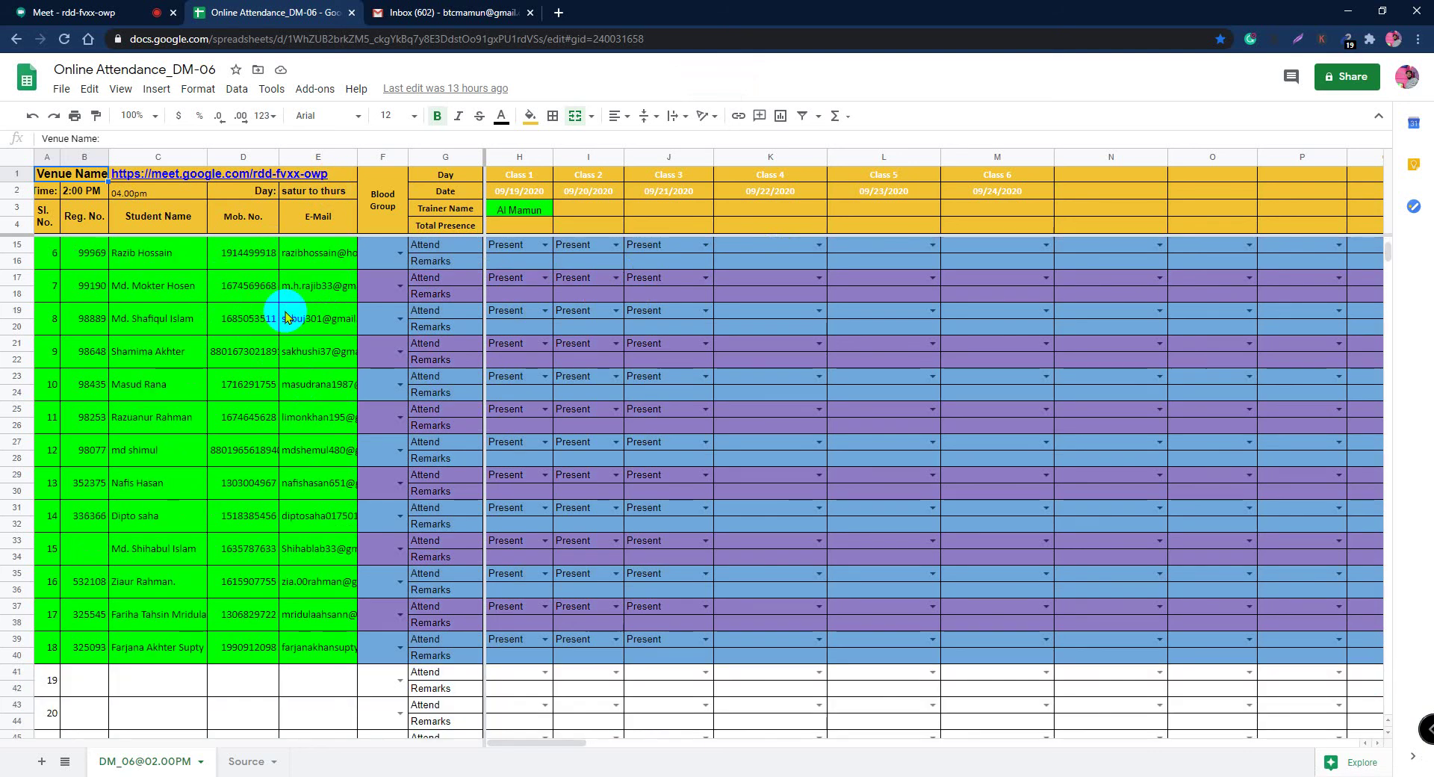
scroll(379, 384, up, 3)
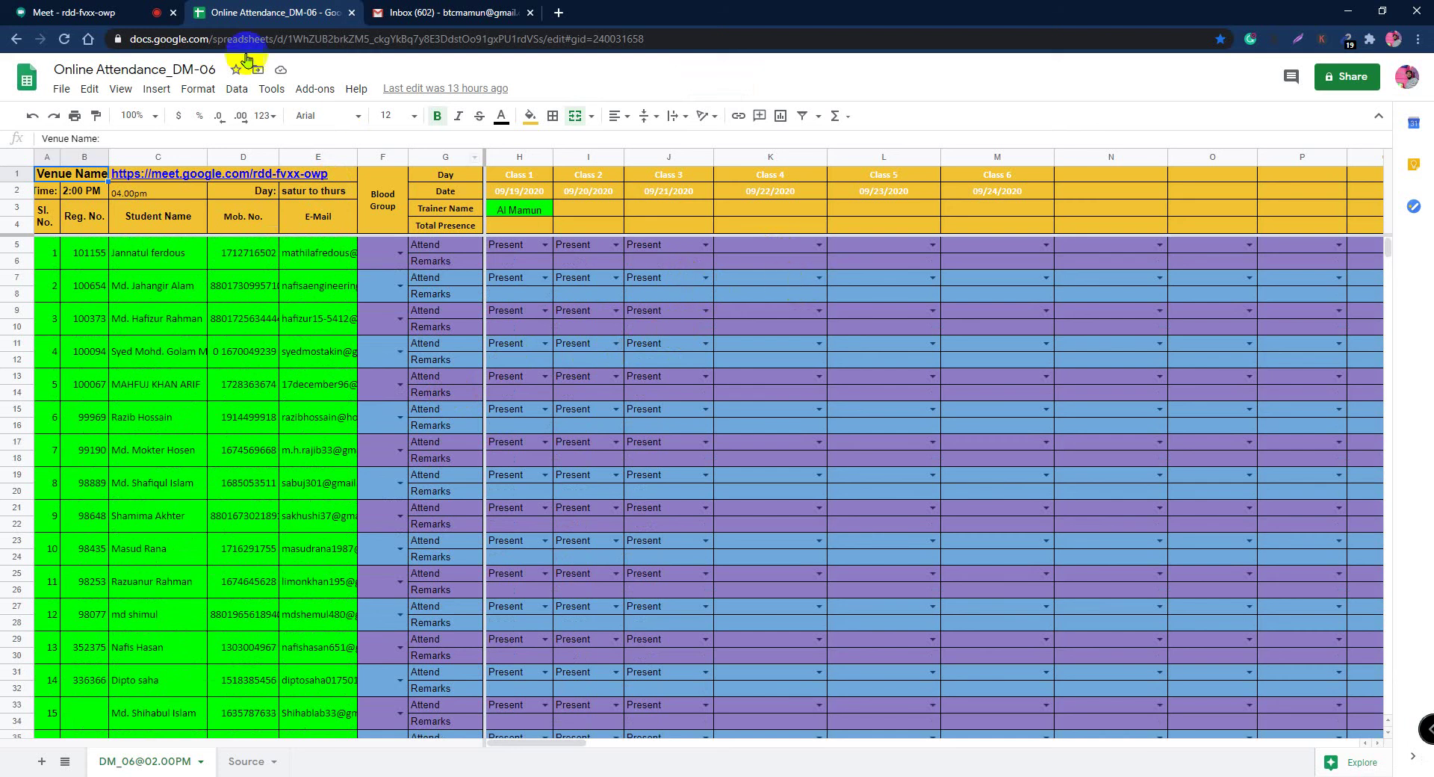
click(75, 13)
key(ctrl+w)
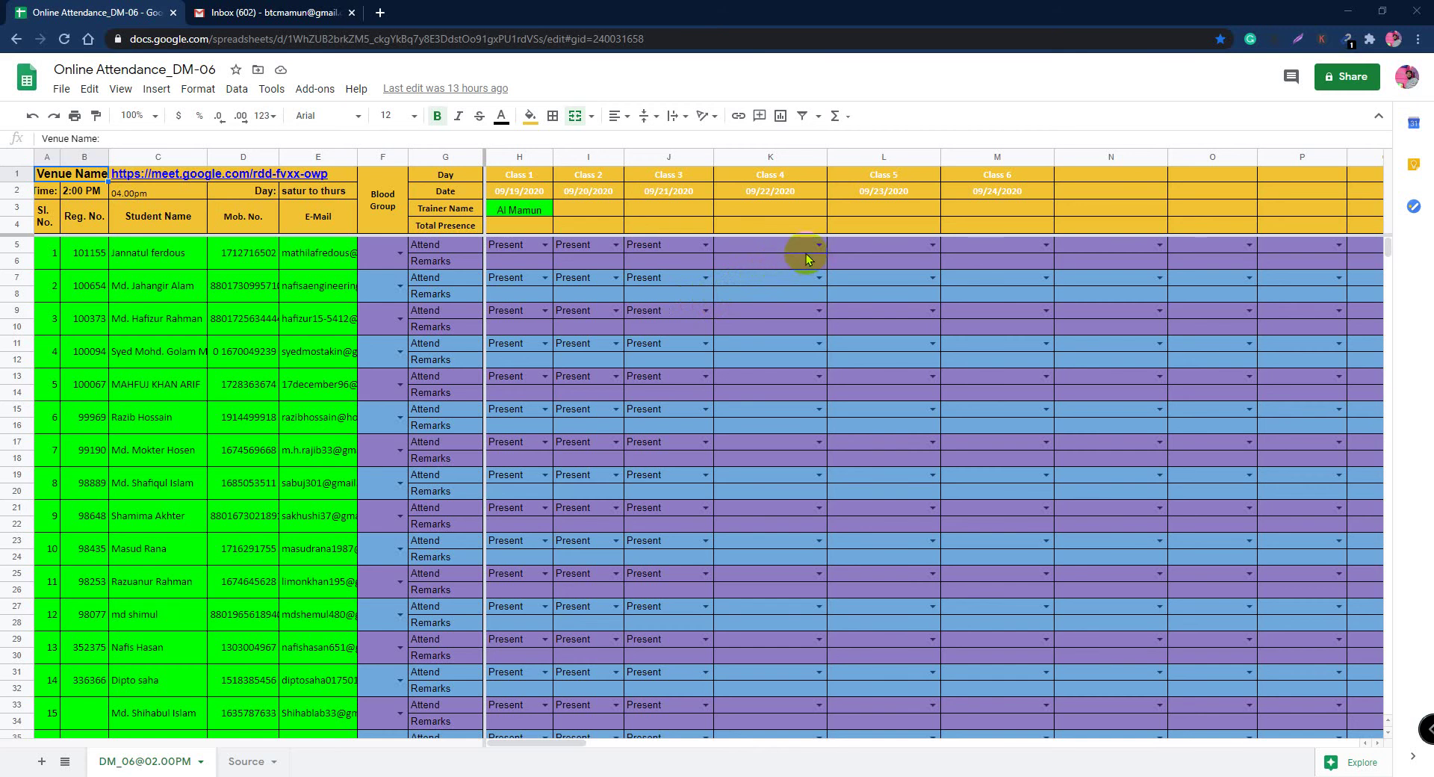
click(239, 14)
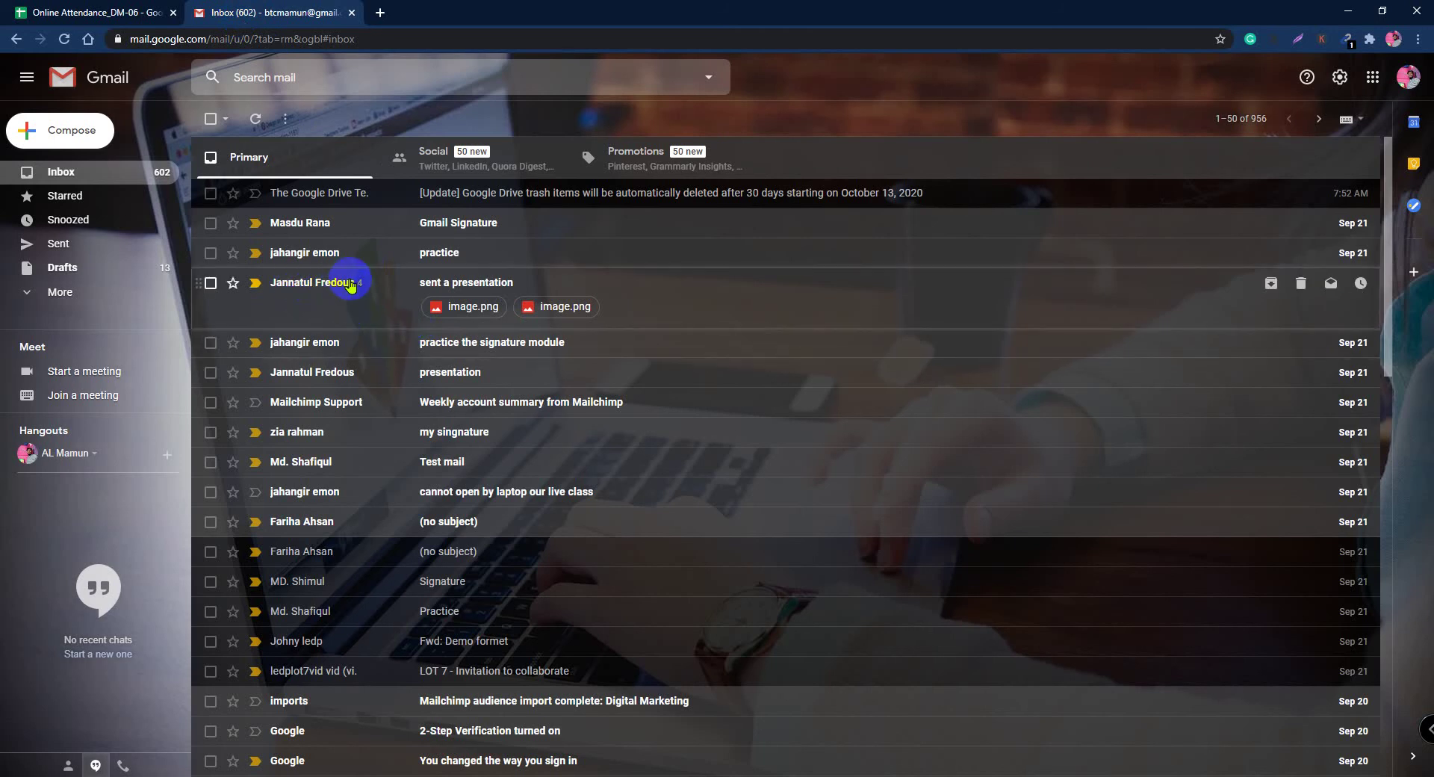
Step: Read through the 'sent a presentation' email thread, then go back to the inbox
click(344, 286)
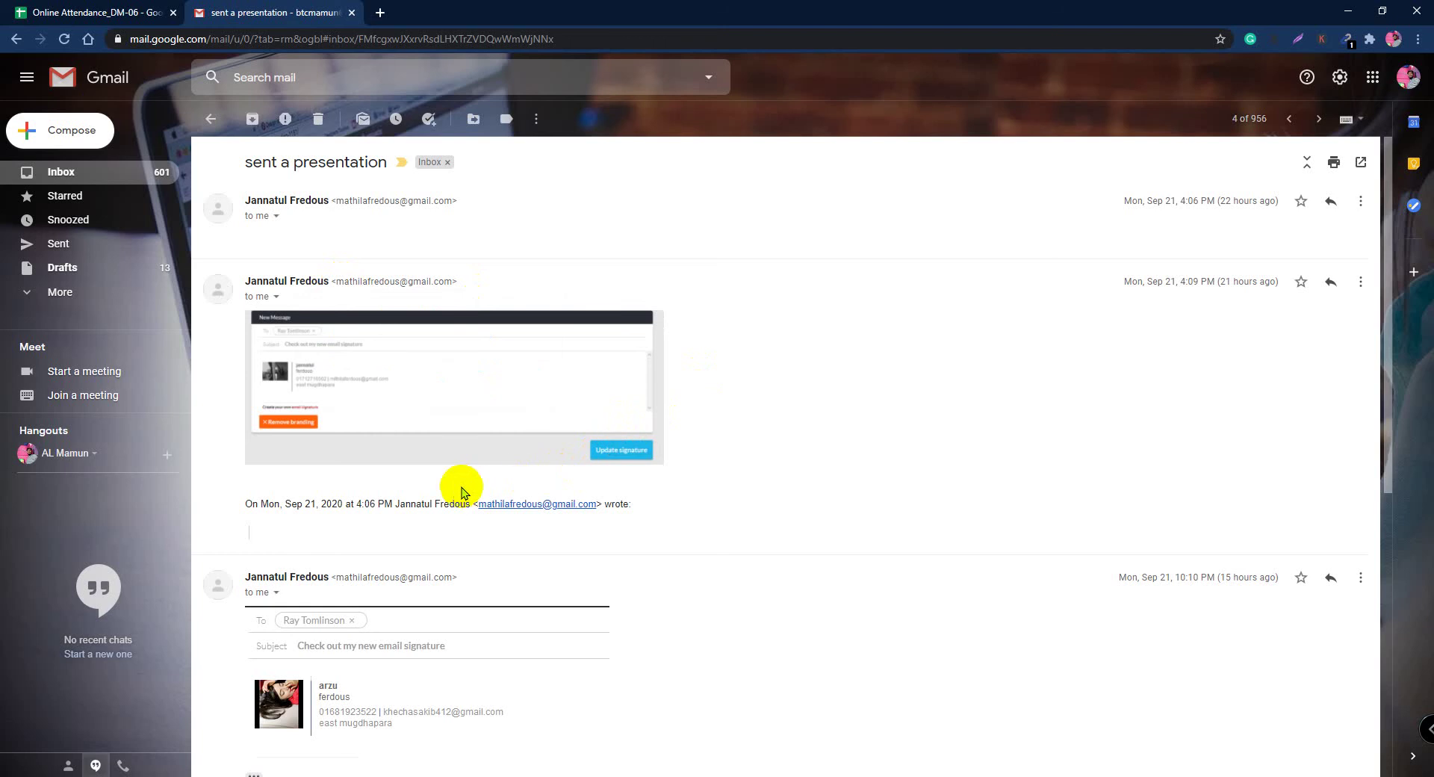
scroll(395, 449, down, 4)
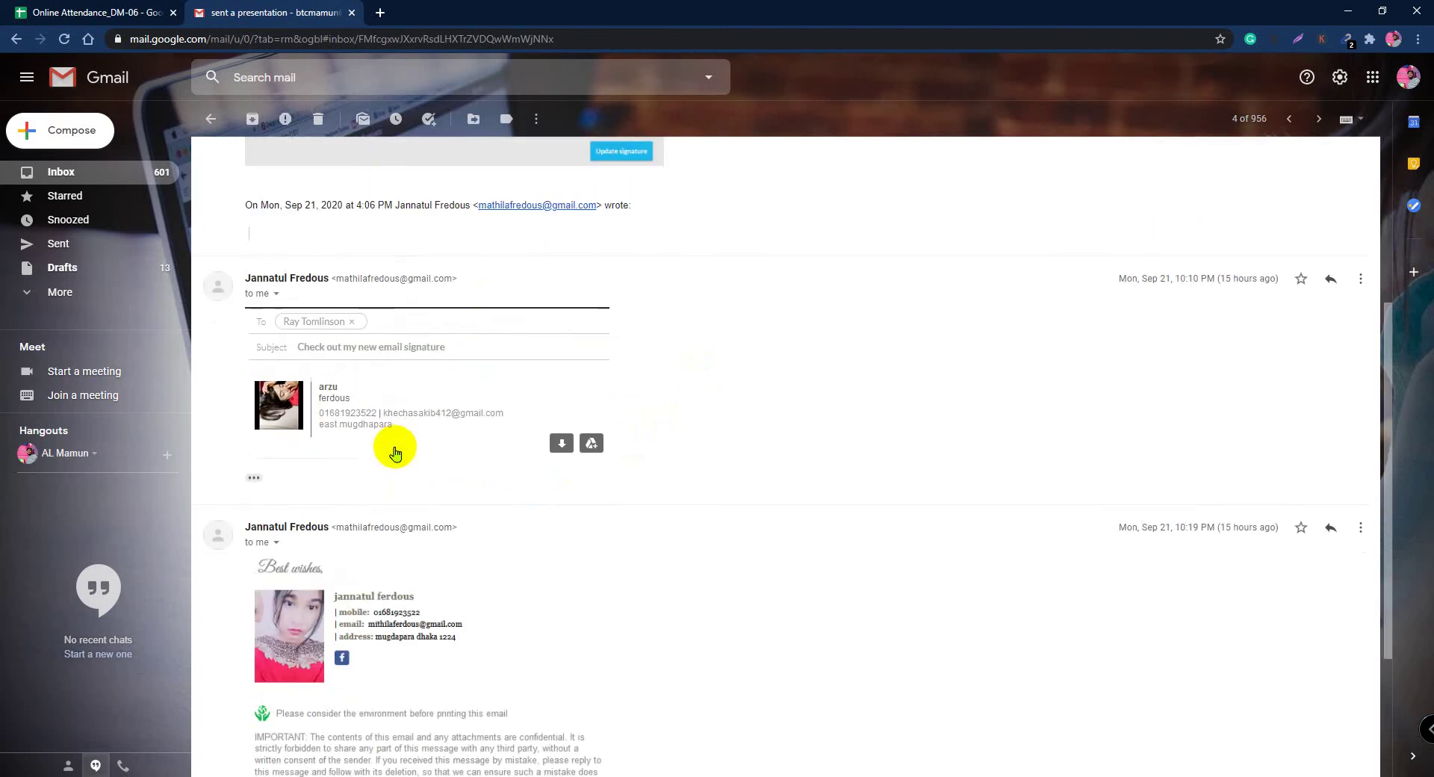
scroll(394, 448, down, 3)
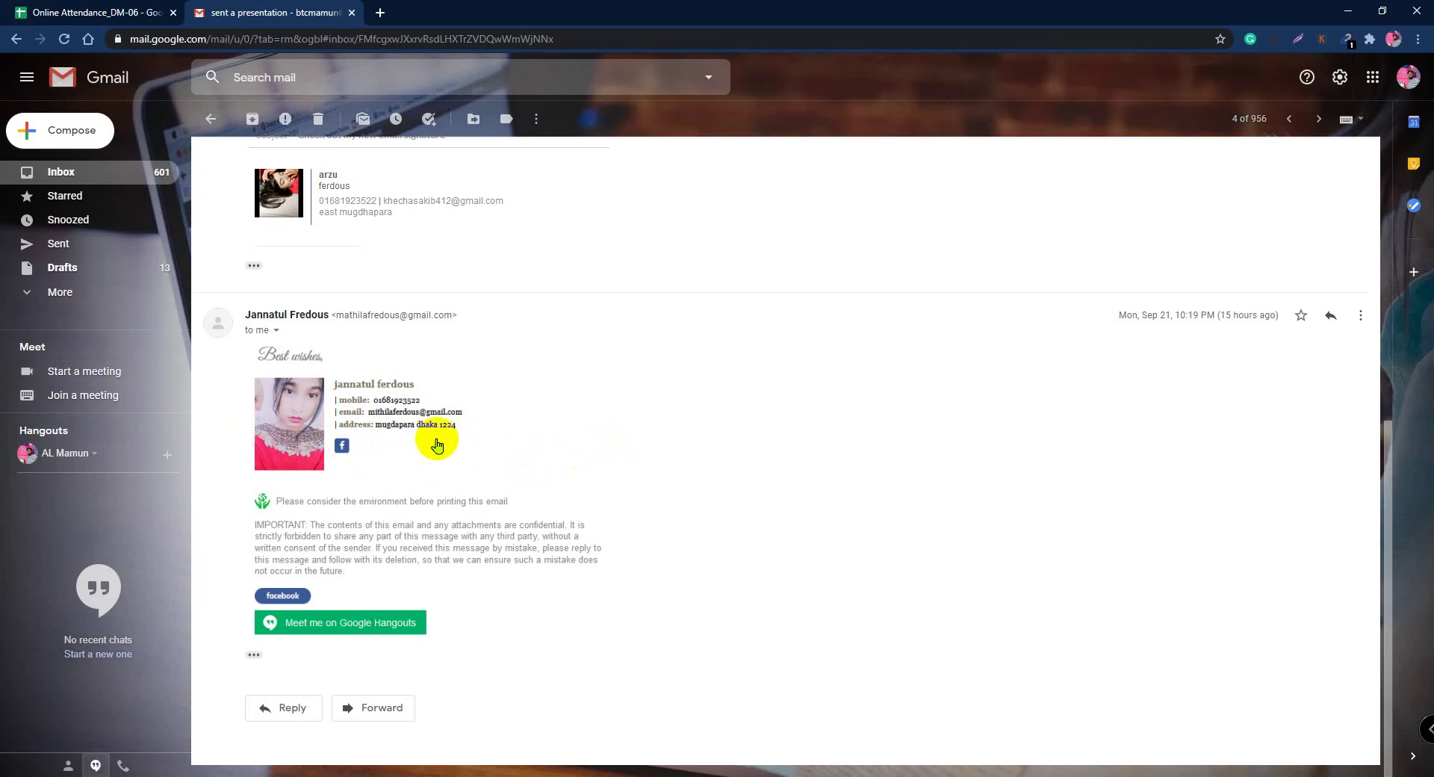
scroll(336, 478, up, 2)
scroll(380, 418, up, 5)
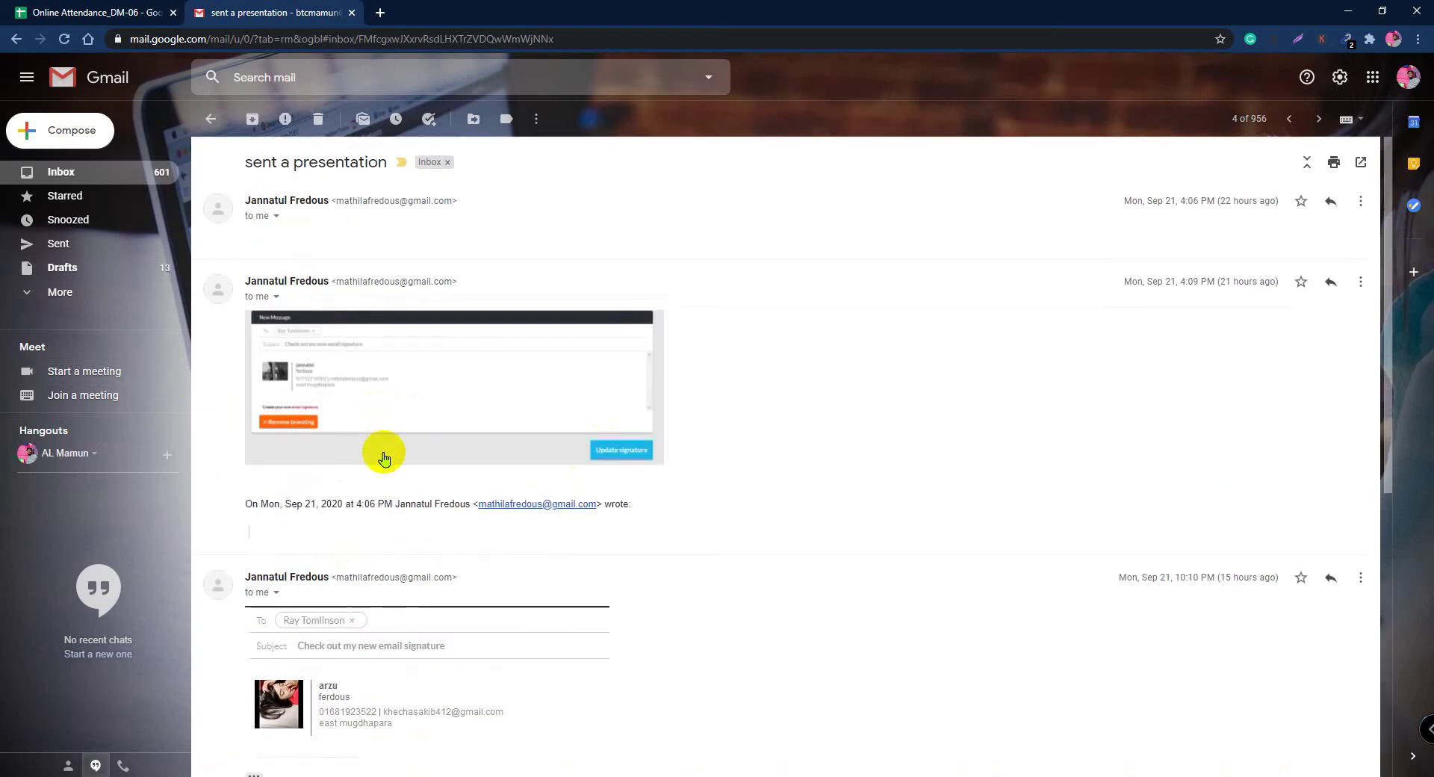
scroll(381, 456, down, 7)
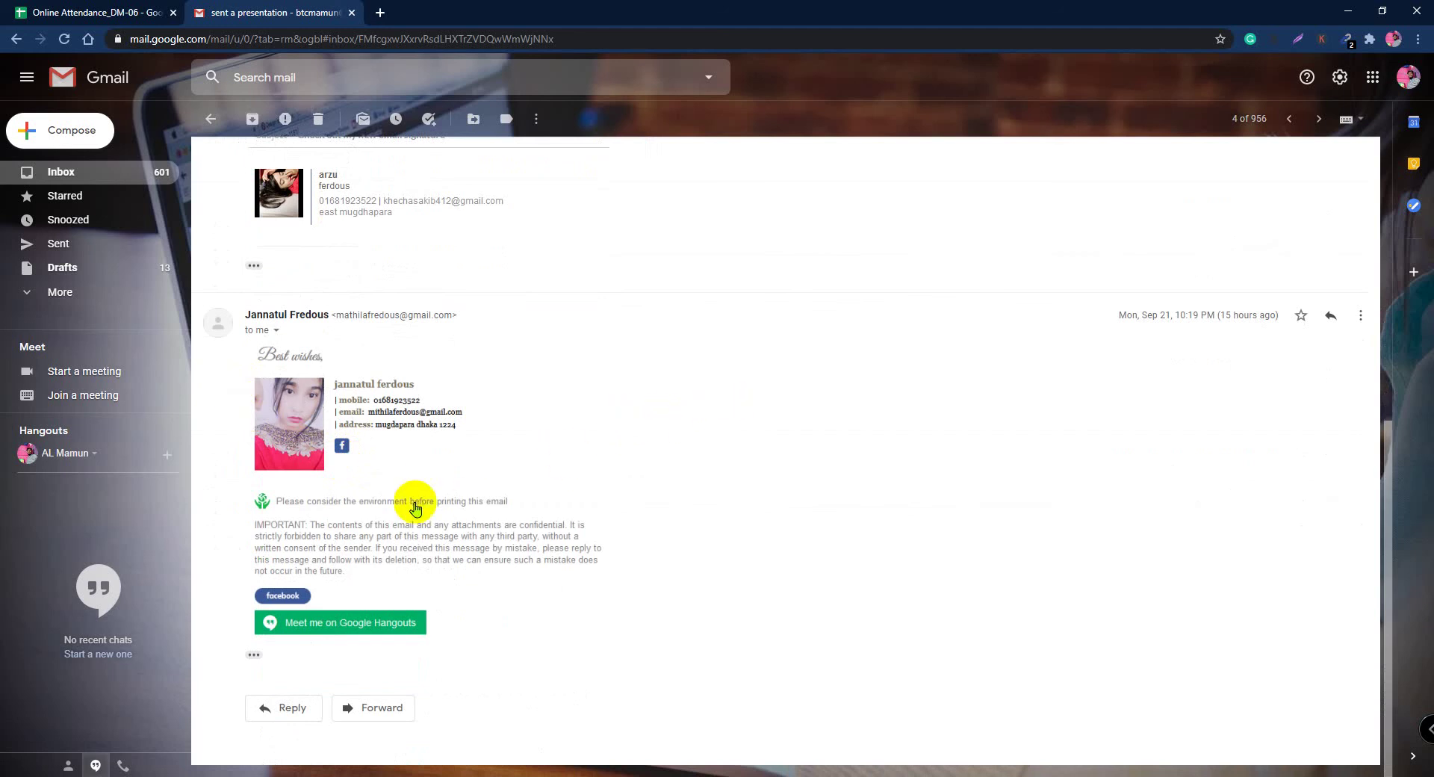
click(16, 38)
click(103, 14)
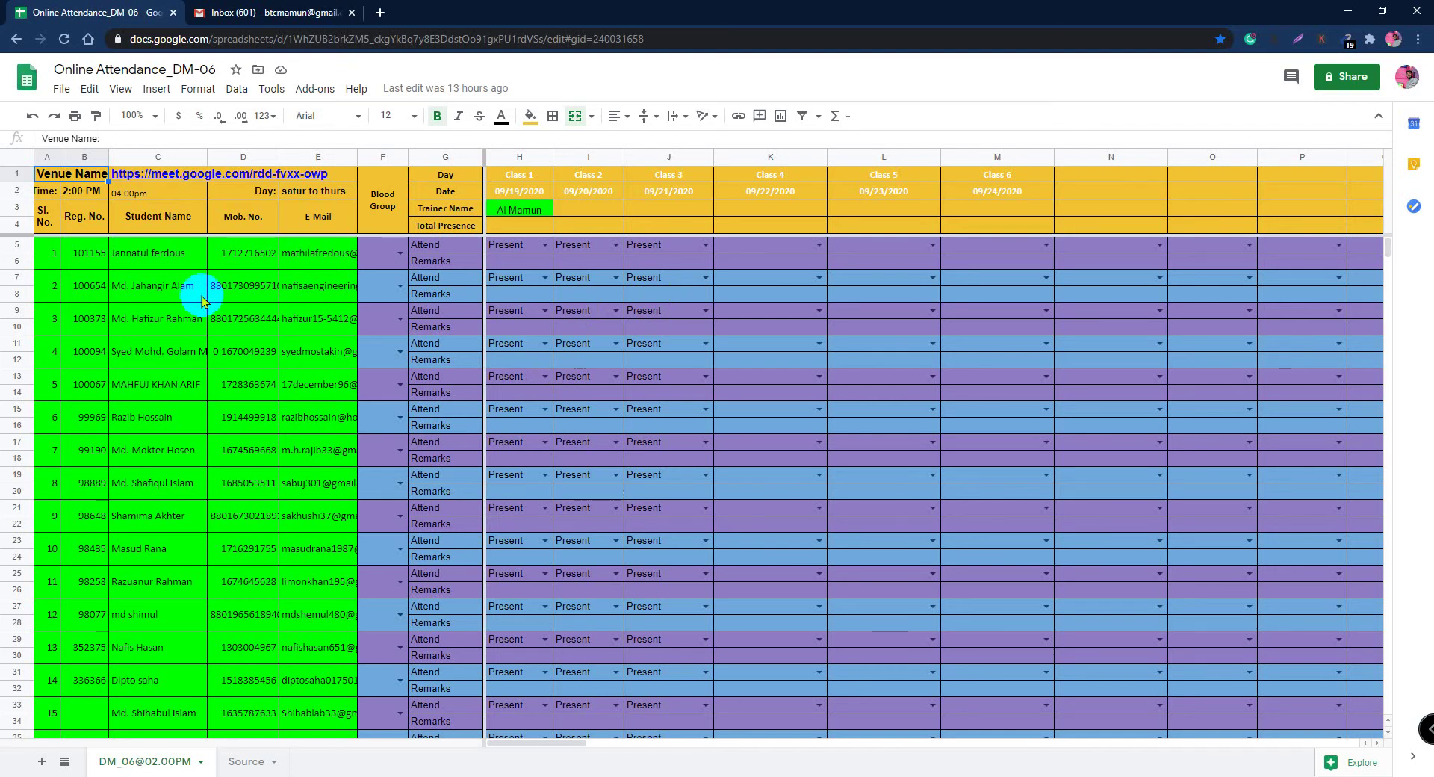
Step: Set cell K5 to Present for Class 4
click(819, 245)
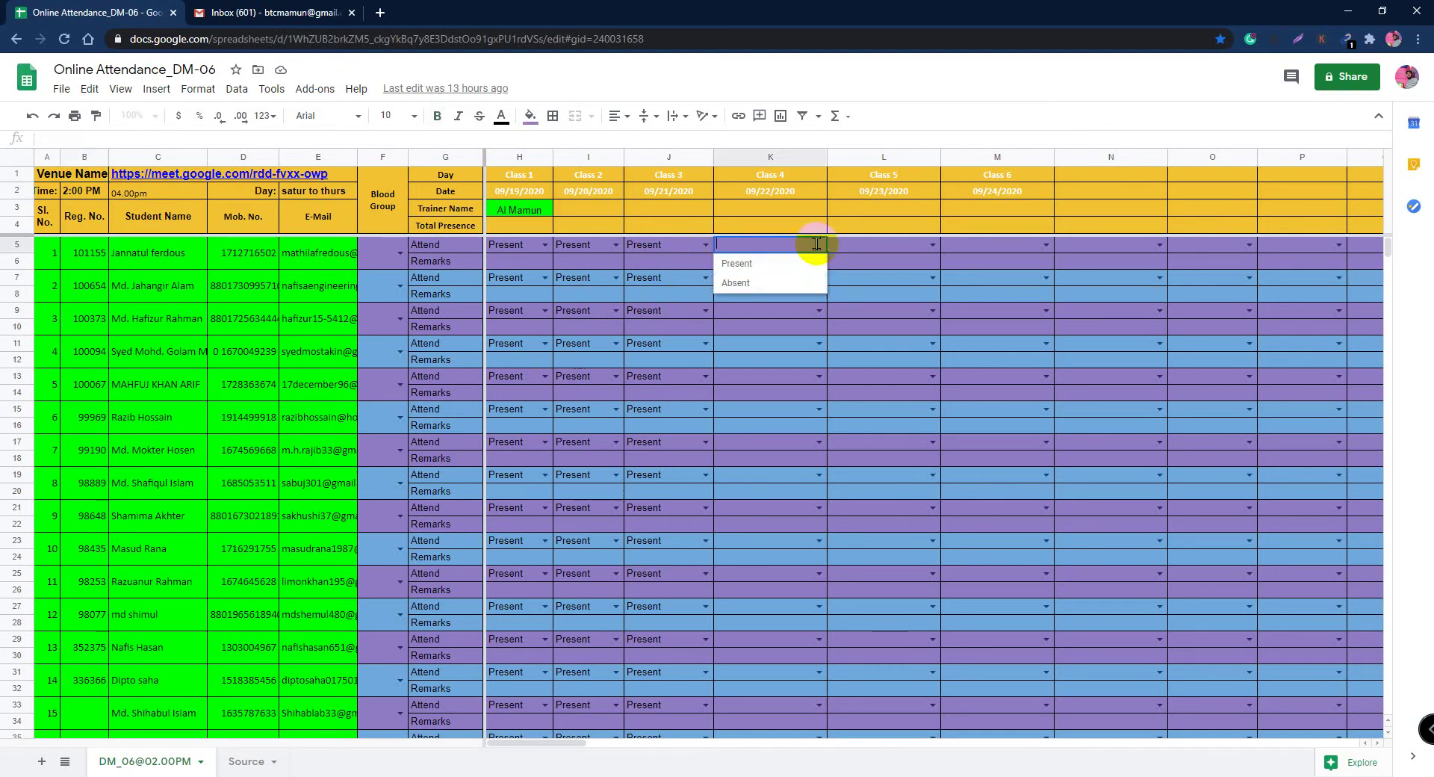
click(756, 265)
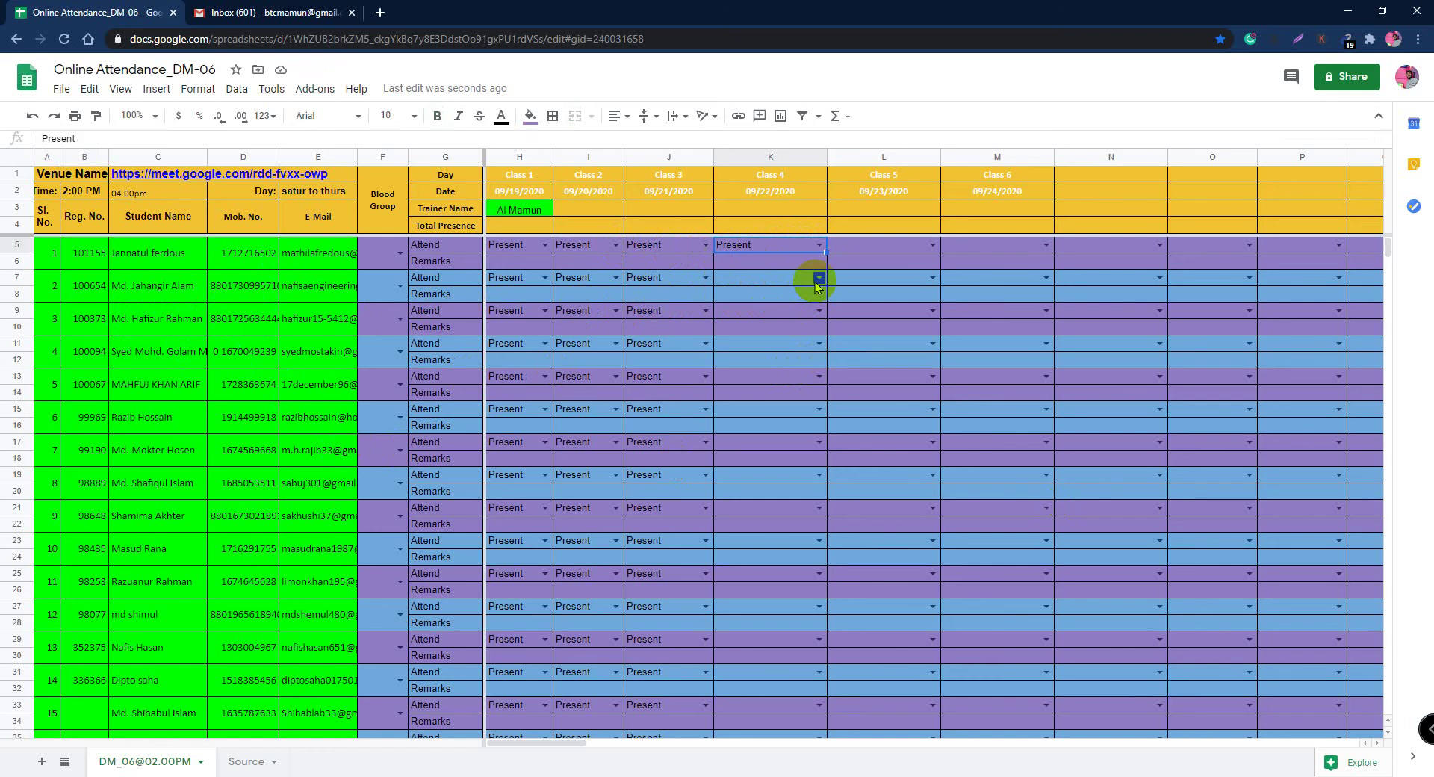
click(257, 13)
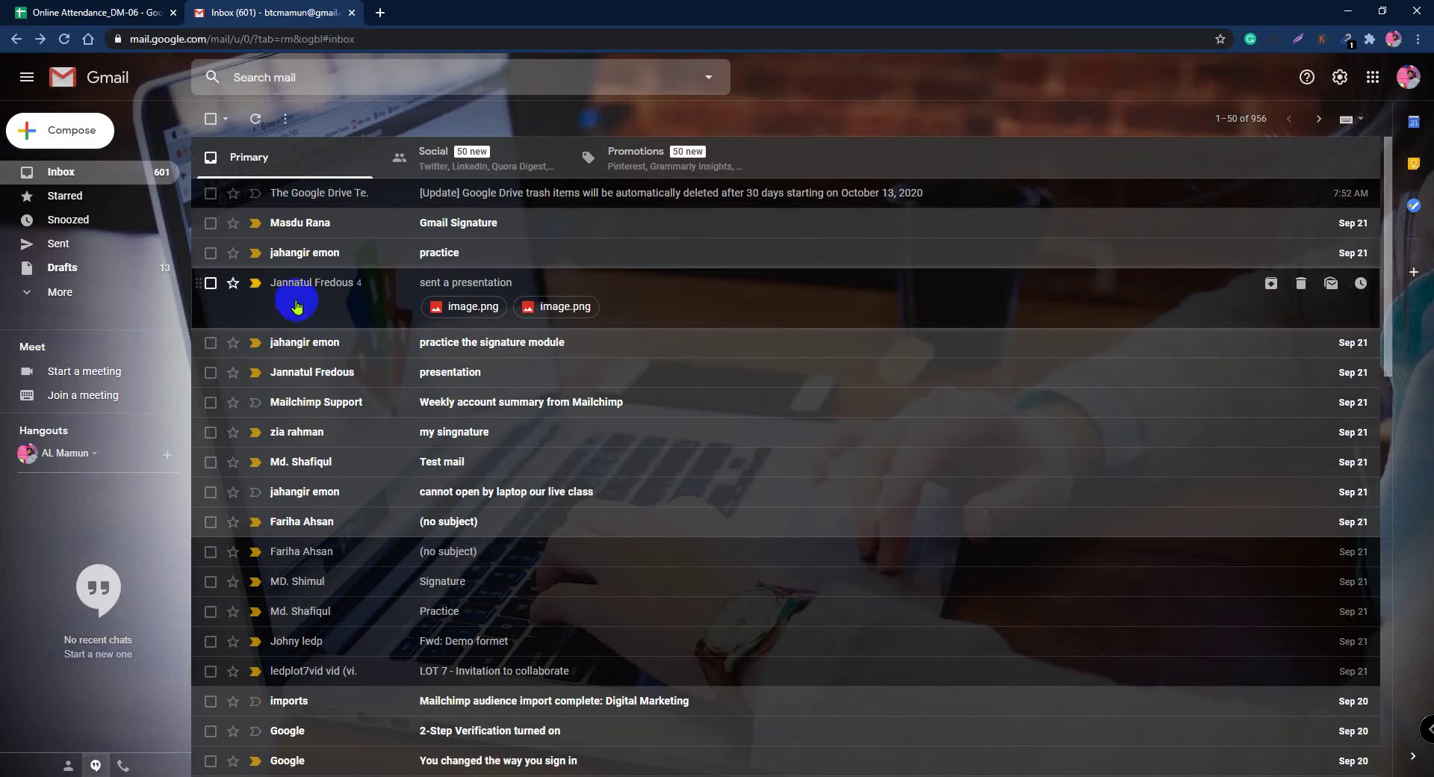
Step: Open the 'practice' email and select the sender's name and company in its signature
click(506, 248)
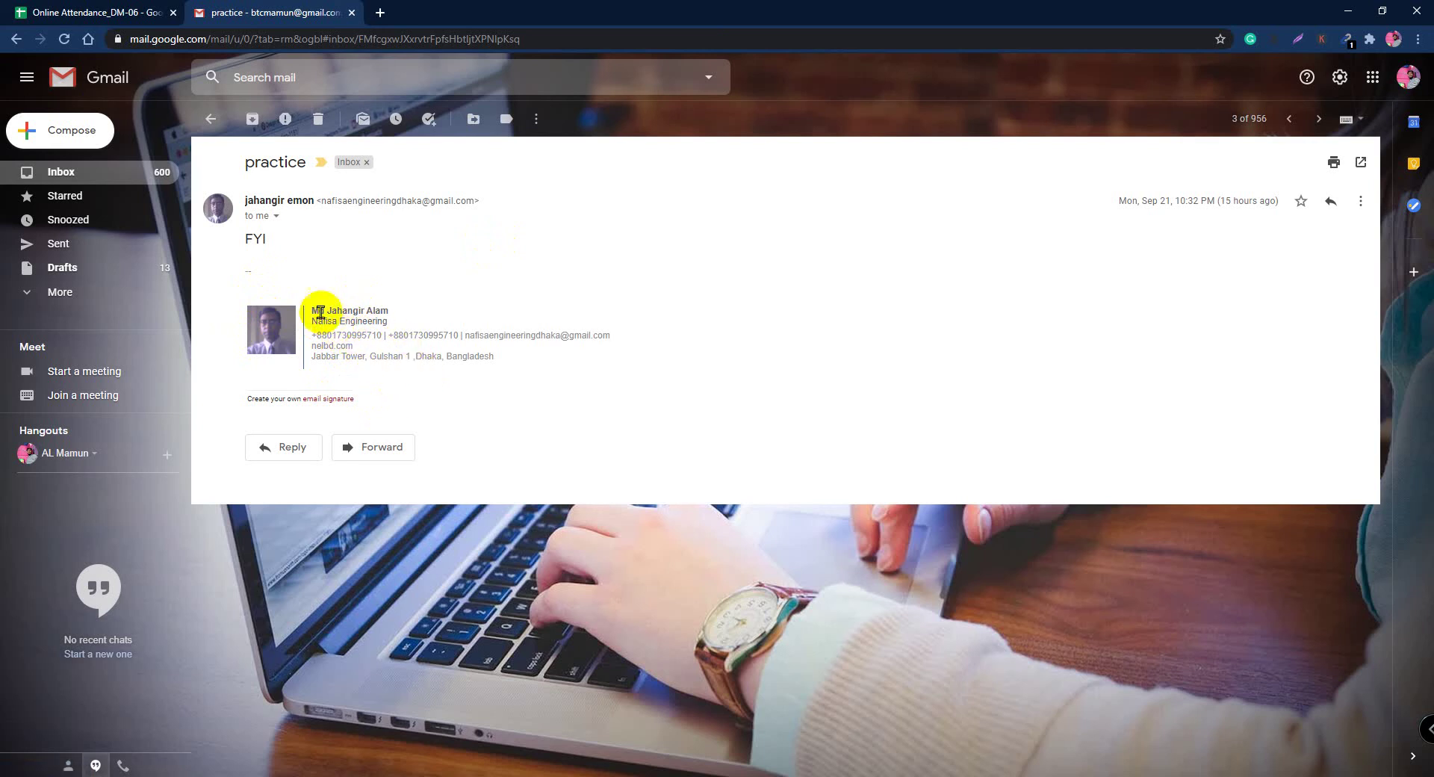
drag(313, 306, 435, 307)
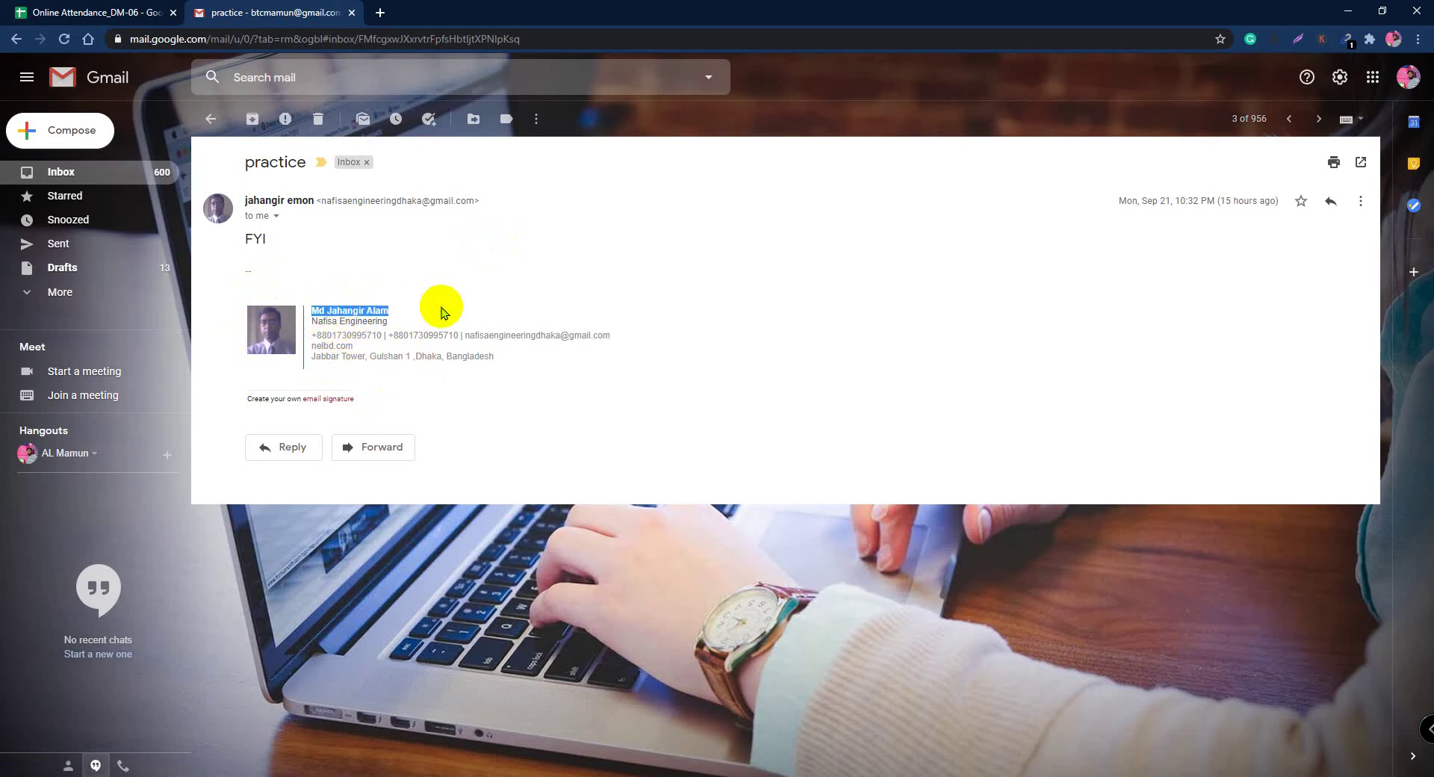
double_click(323, 322)
drag(352, 322, 415, 333)
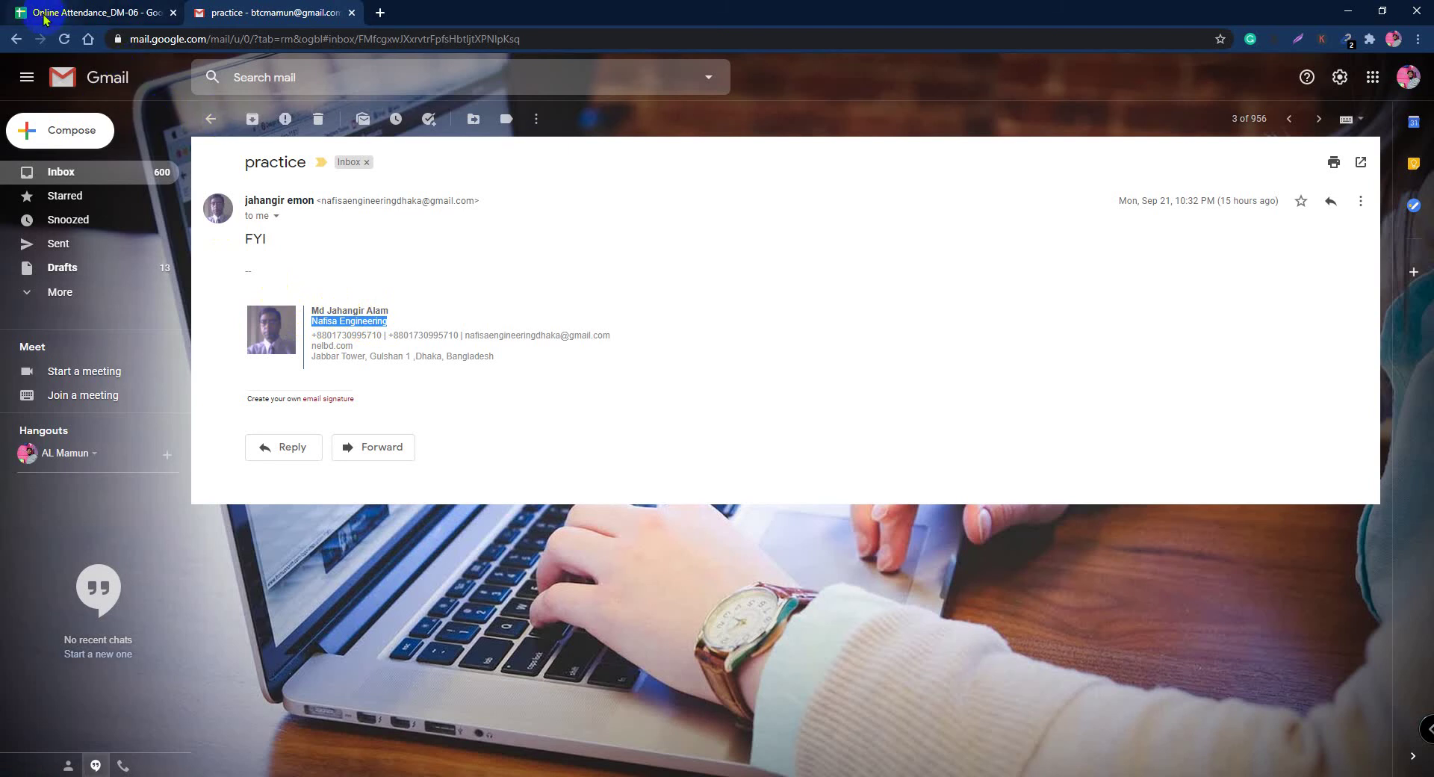
click(77, 13)
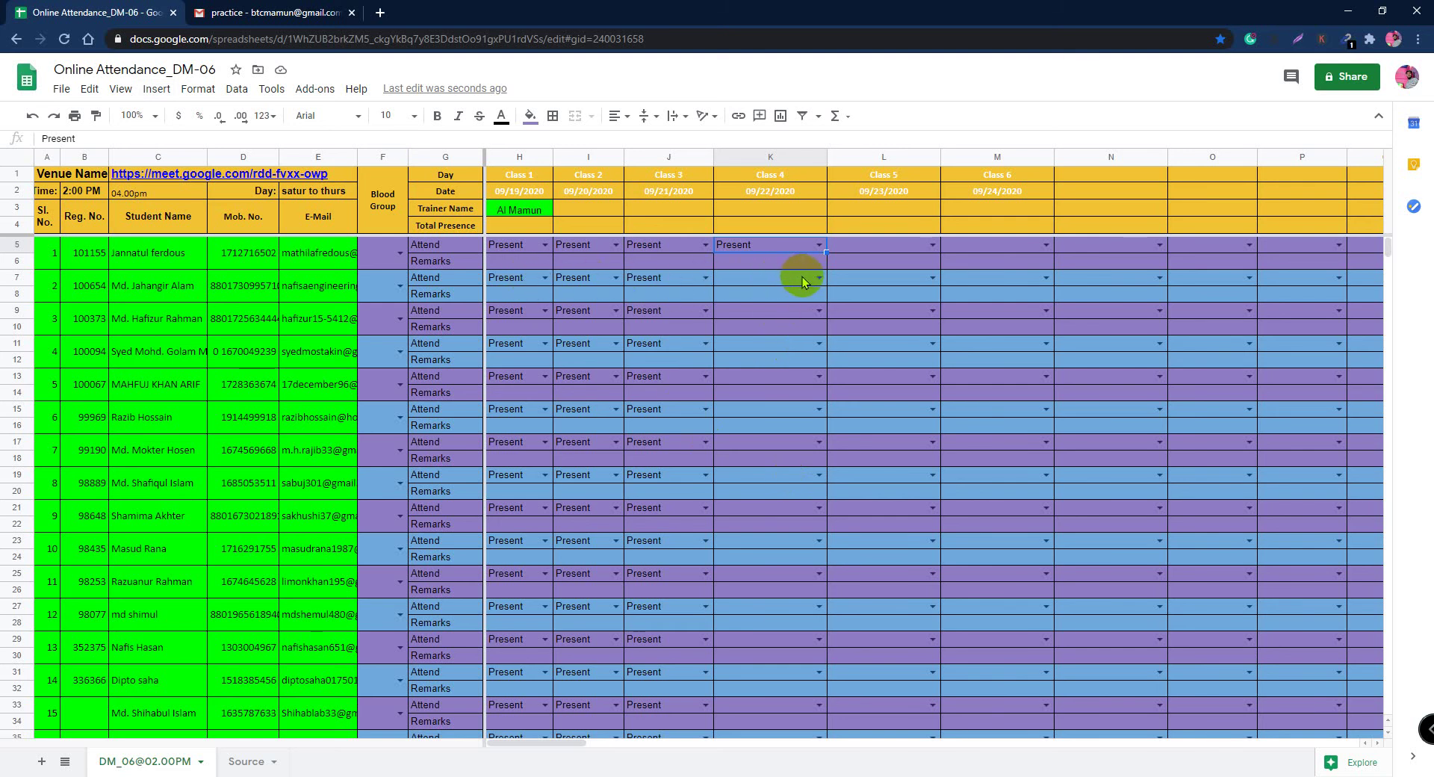
Step: Set K7 to Present for Class 4 and widen column C to fit student names
click(819, 278)
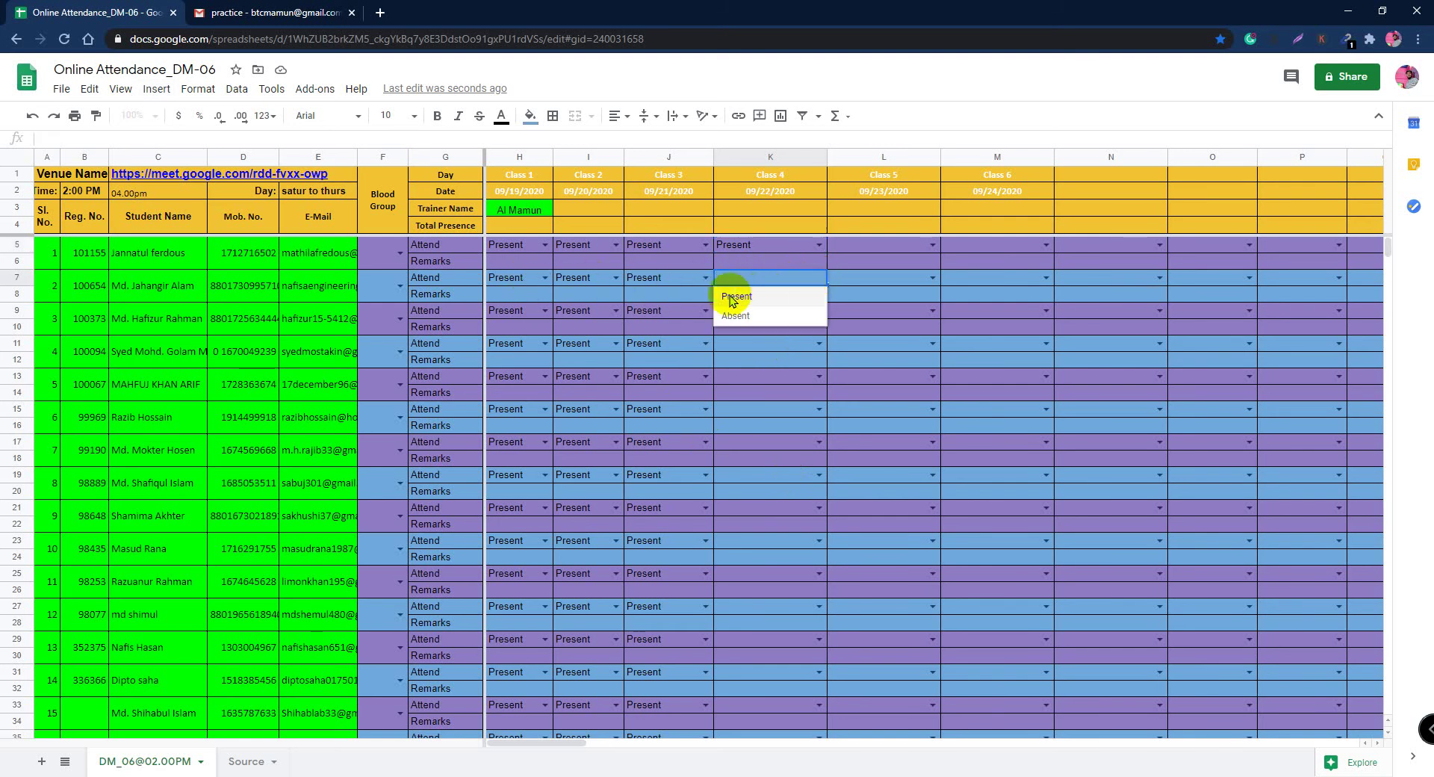
click(736, 293)
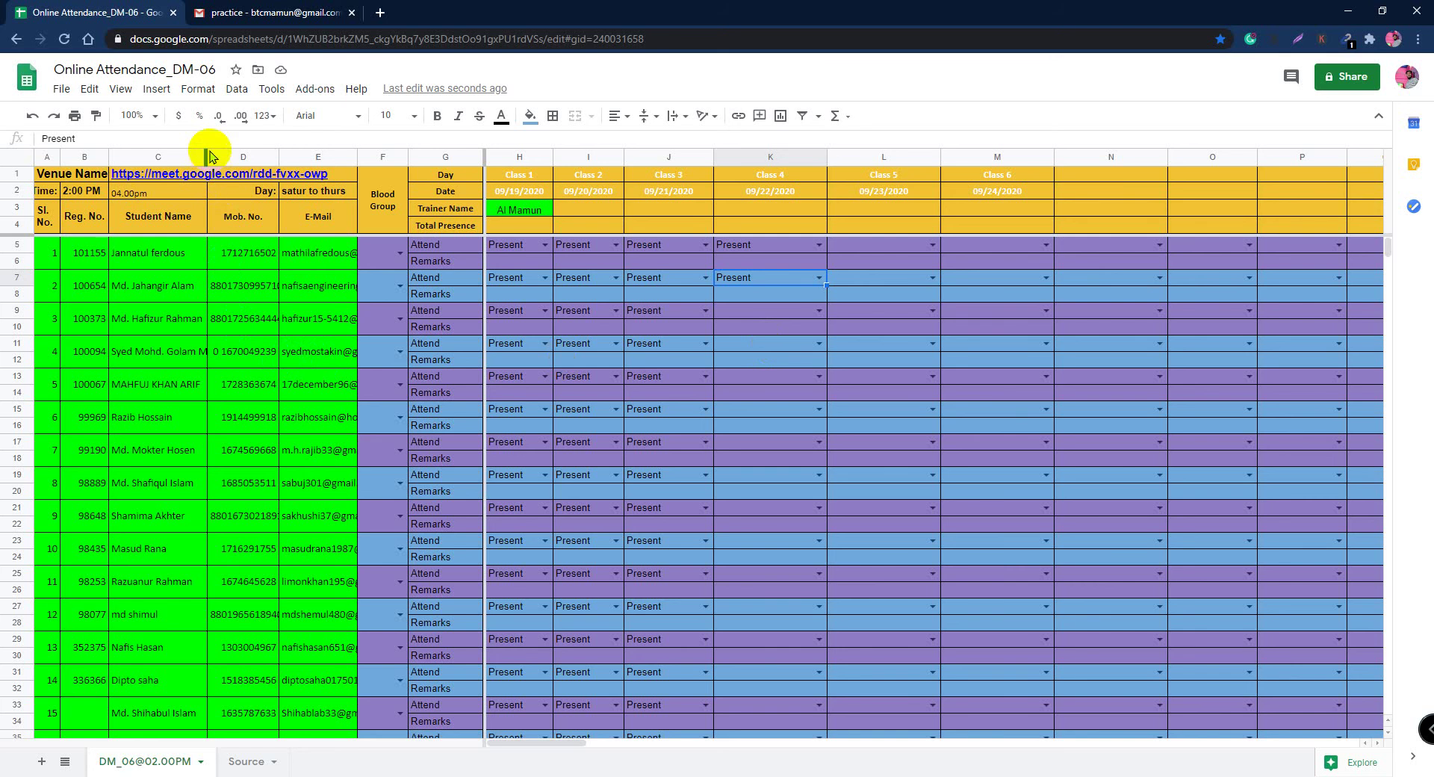
drag(204, 156, 237, 156)
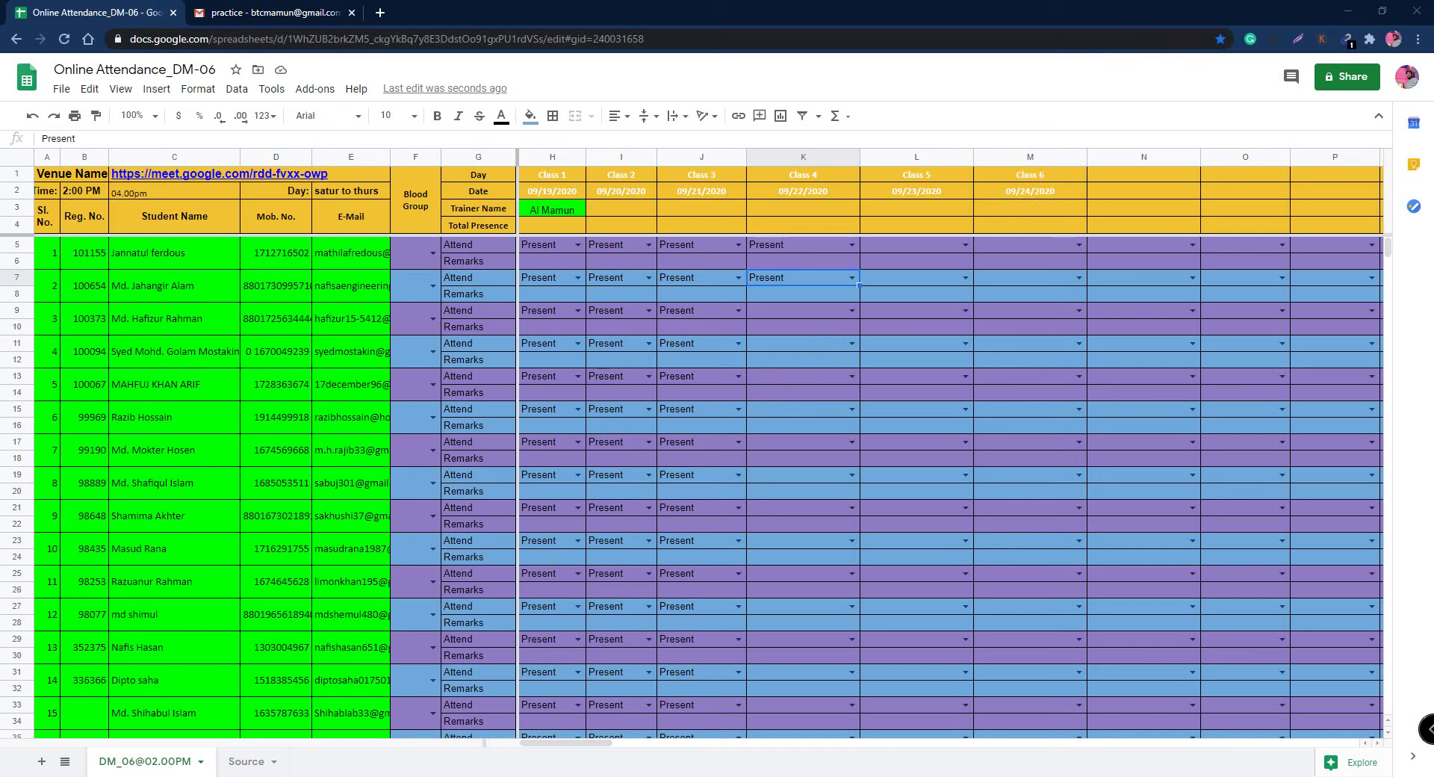
Step: Mark cells K11, K15, K19 and K23 Present for Class 4
mouse_move(266, 176)
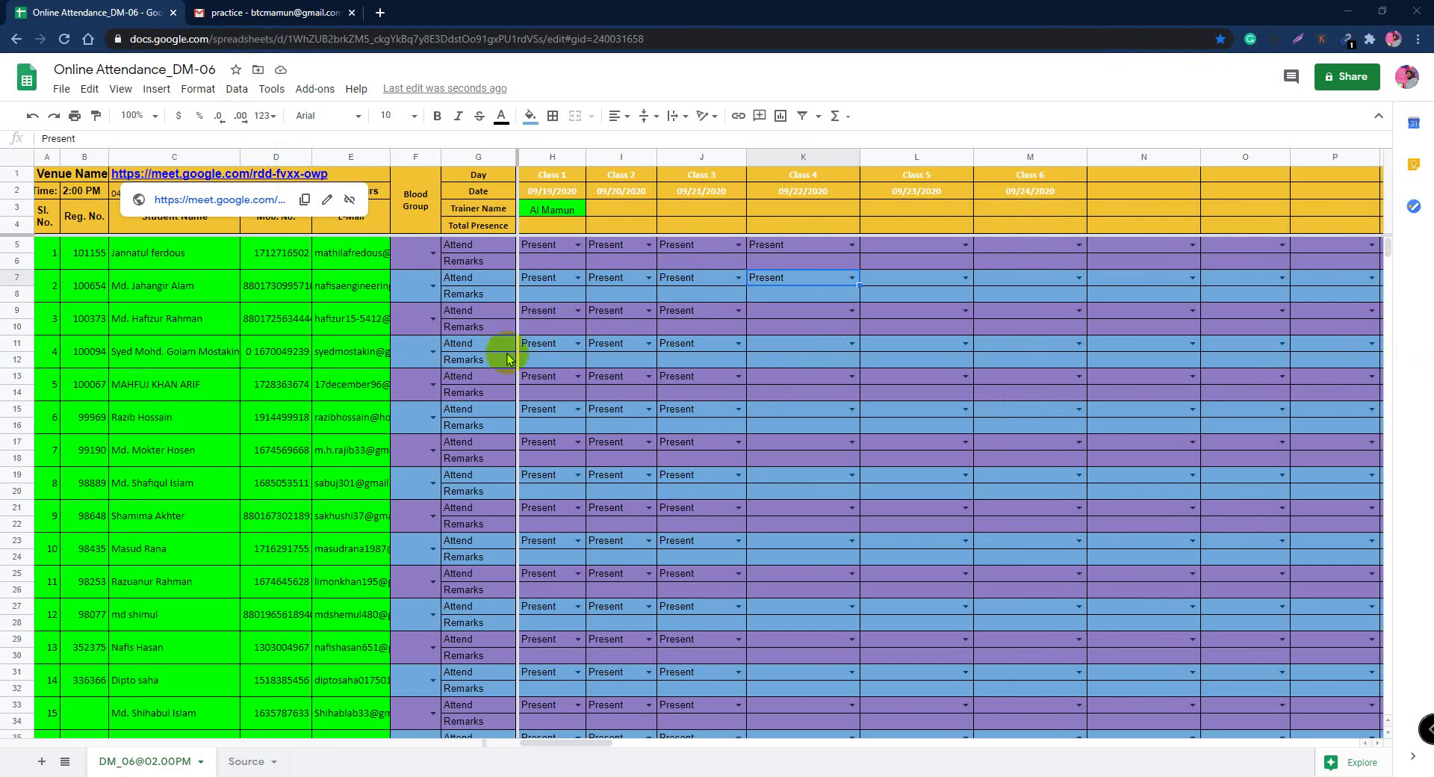
click(852, 343)
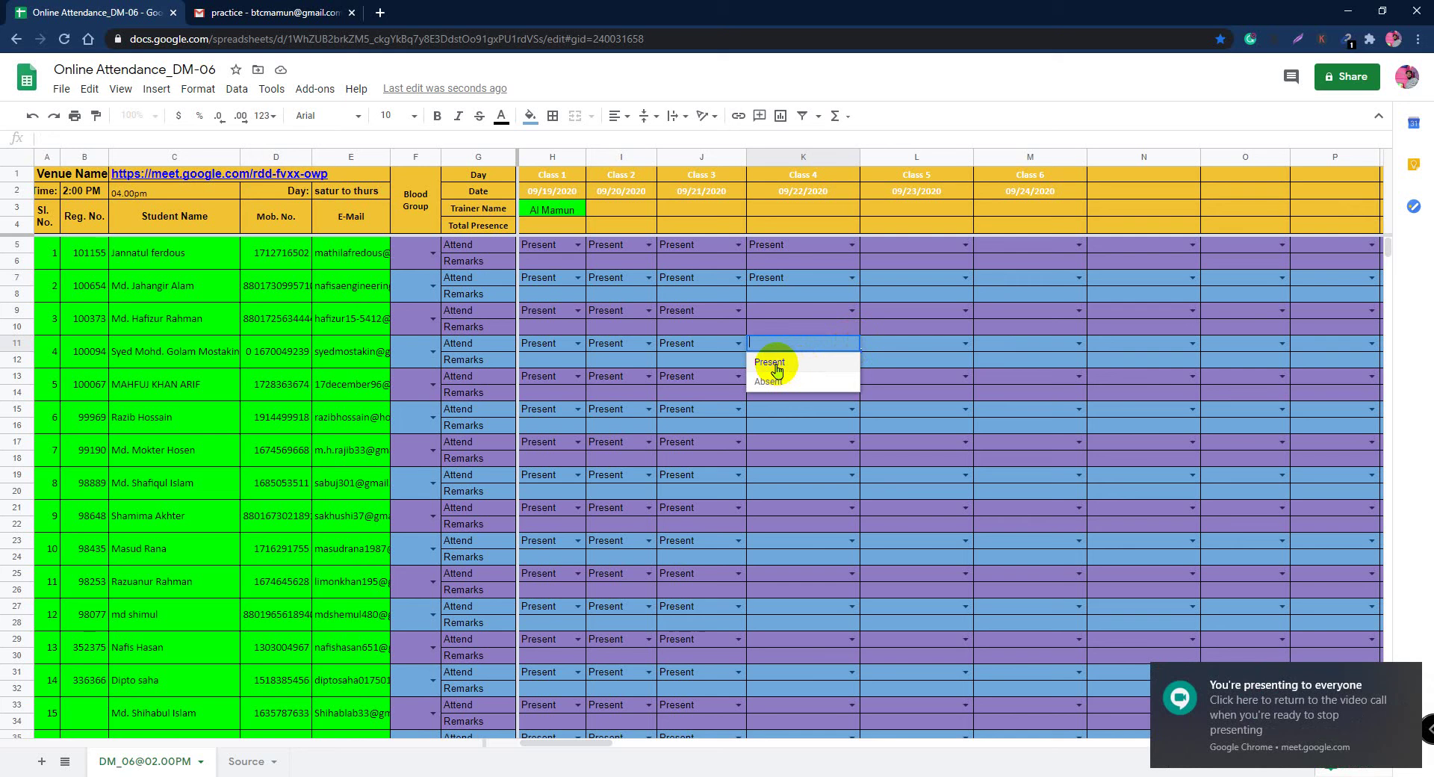
click(783, 365)
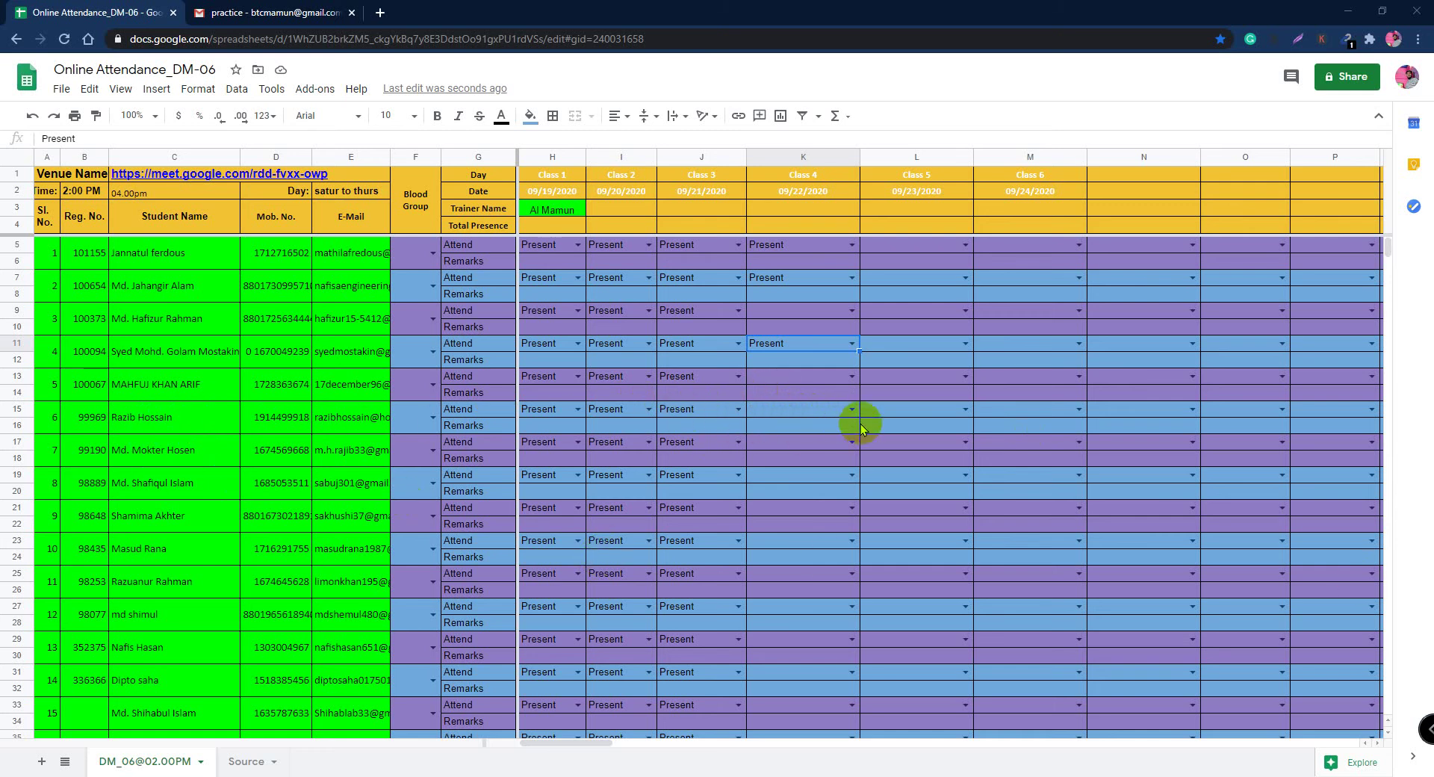
click(825, 410)
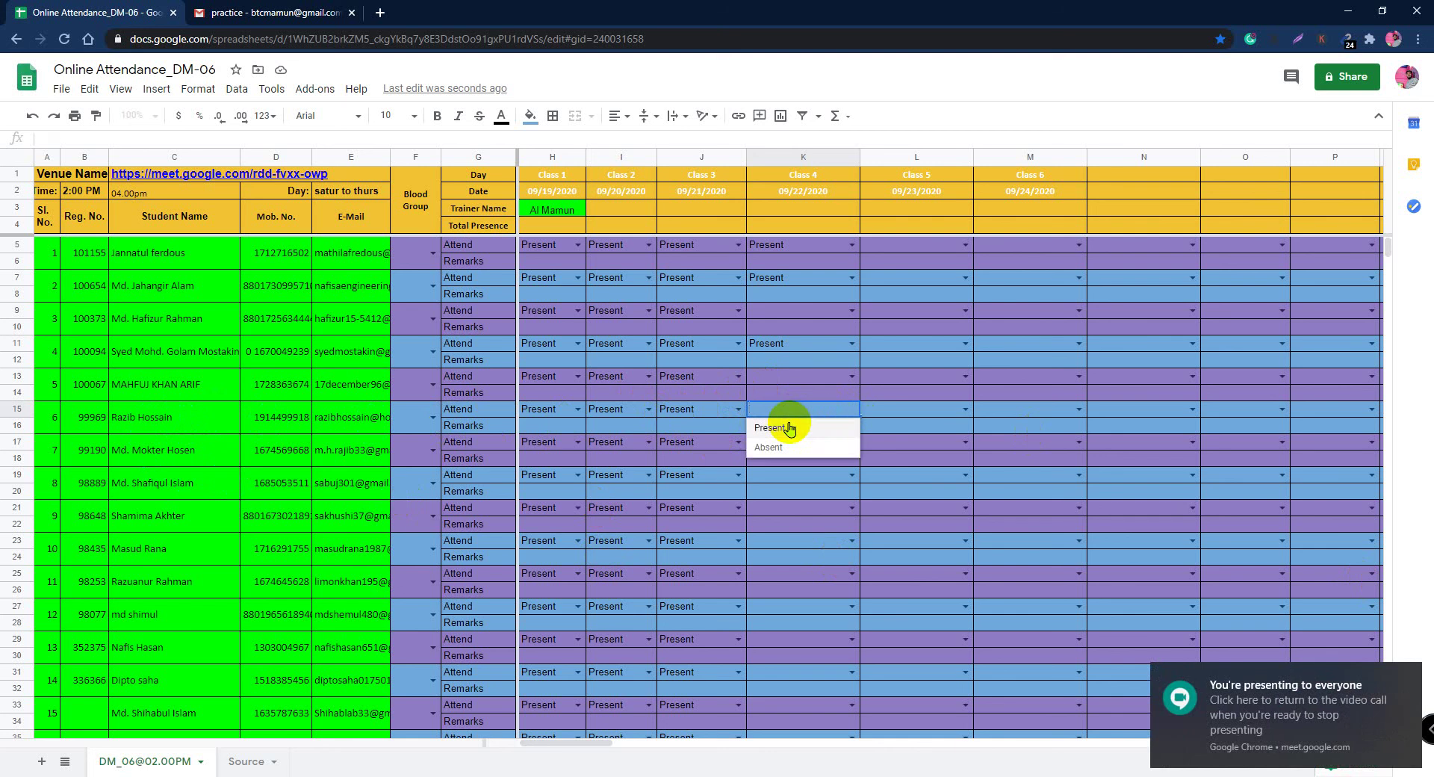
click(796, 424)
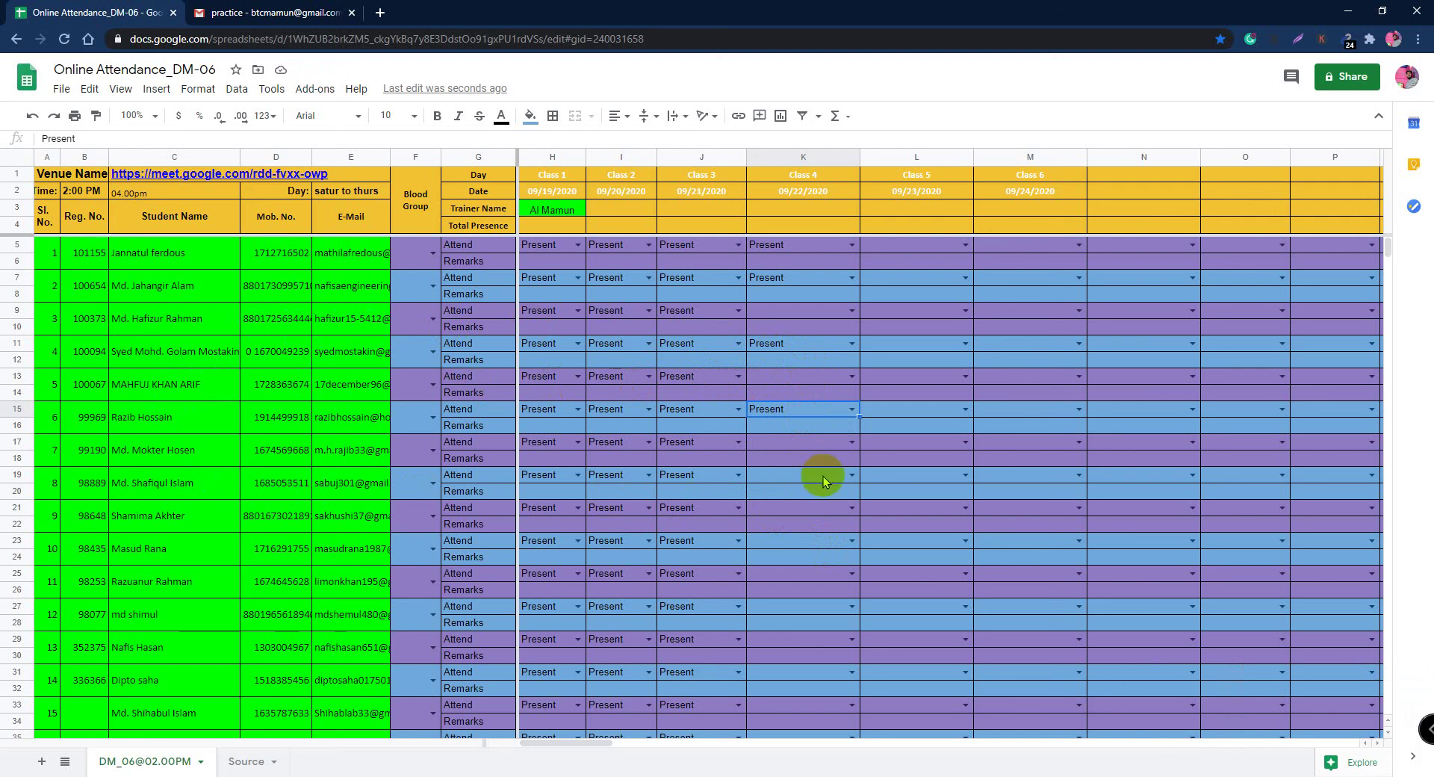
click(851, 475)
click(790, 490)
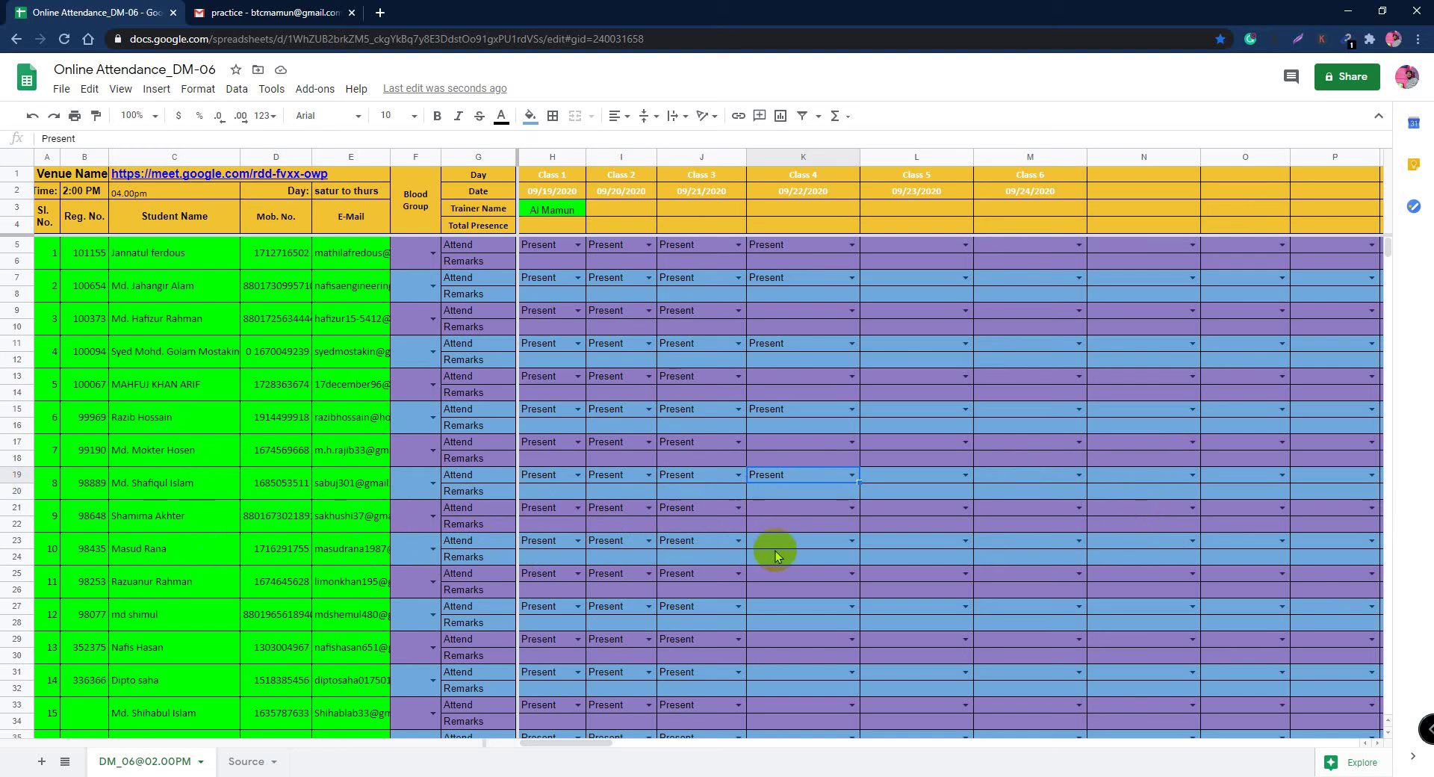
click(851, 542)
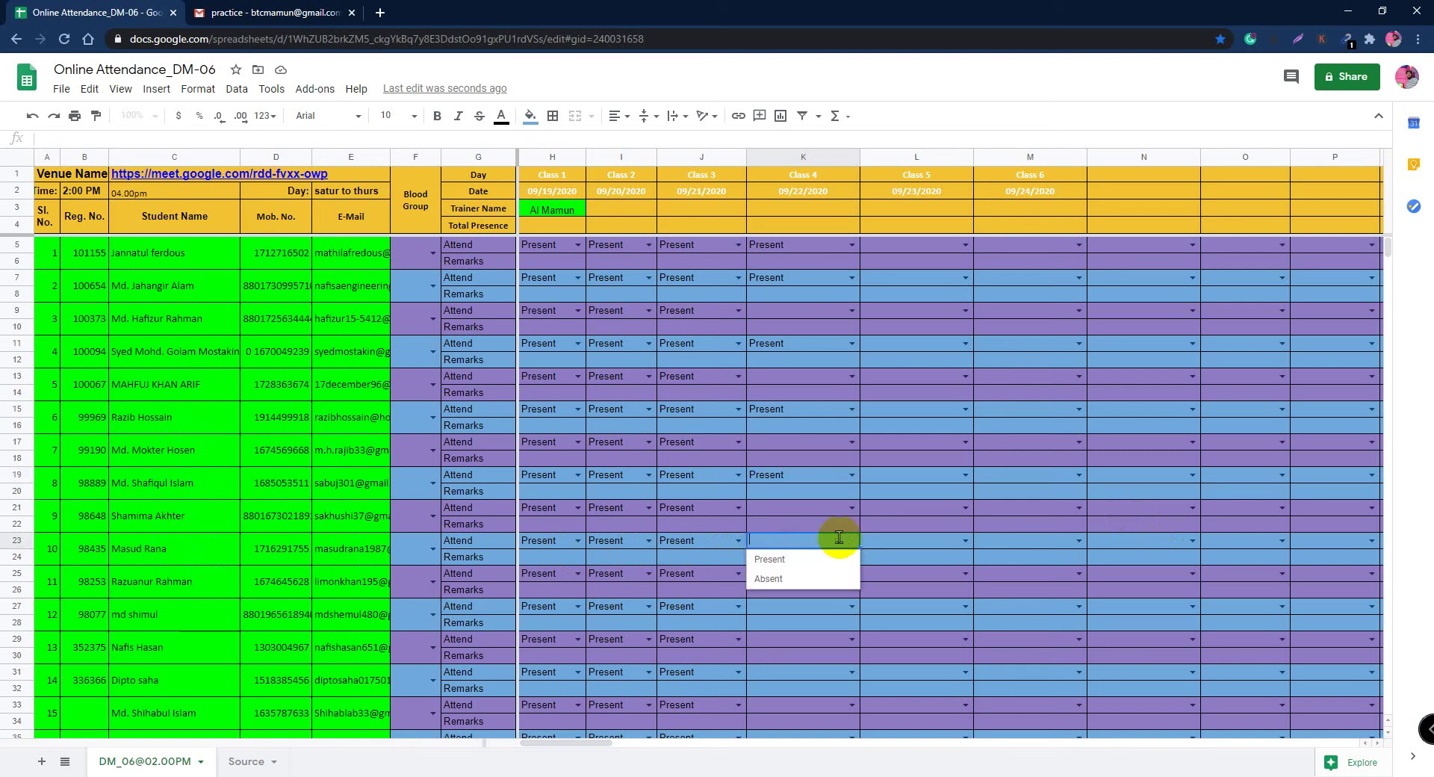
click(770, 559)
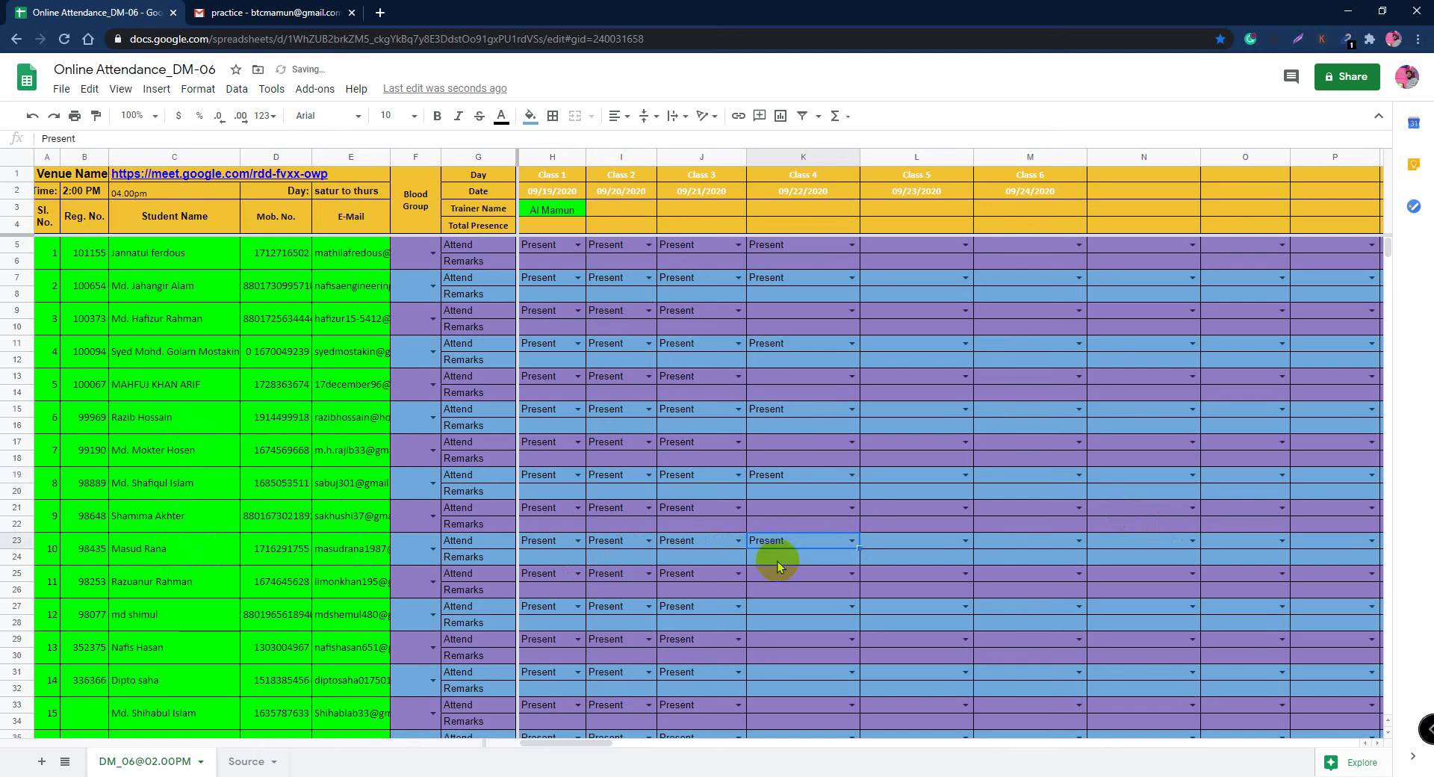
click(243, 13)
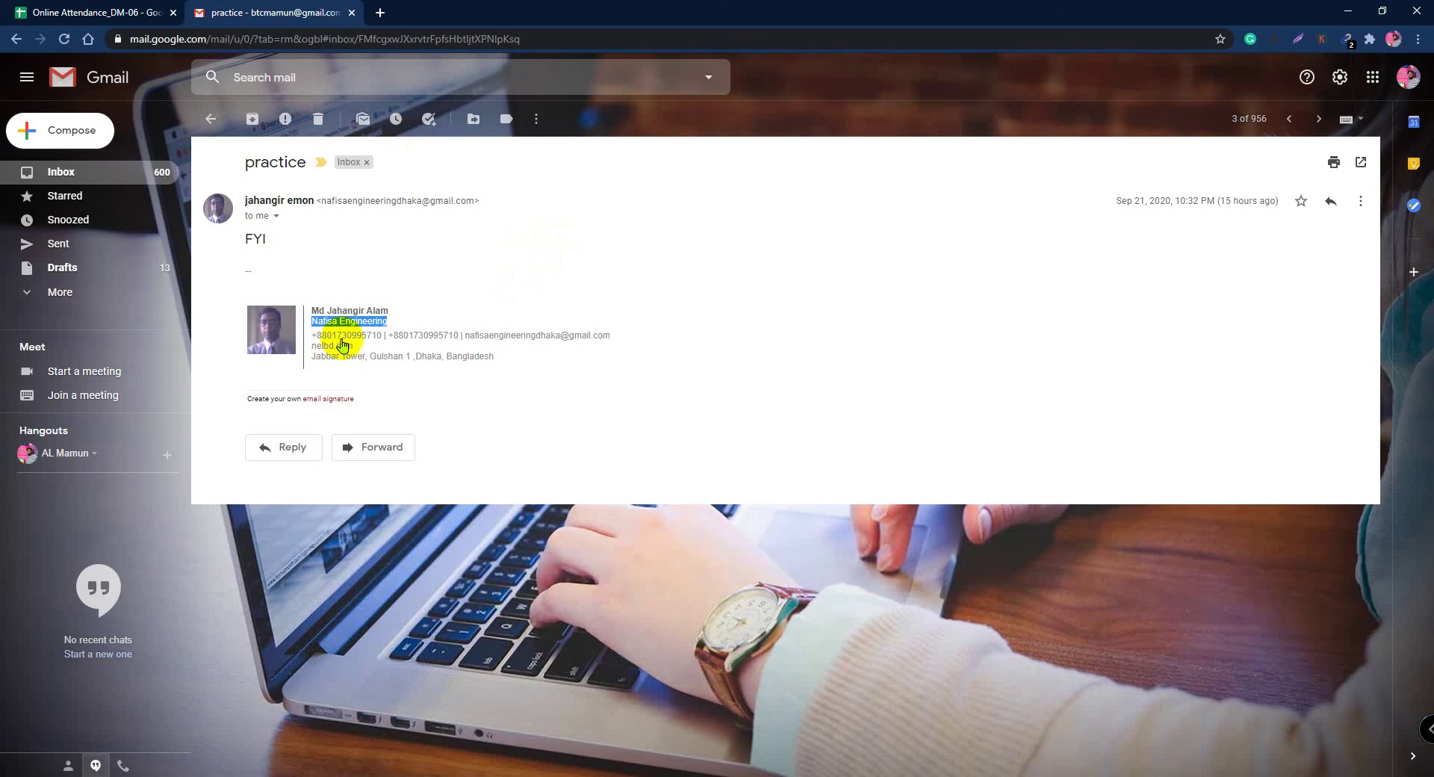
Step: Open and read the 'Gmail Signature' email, then return to the inbox list
click(211, 119)
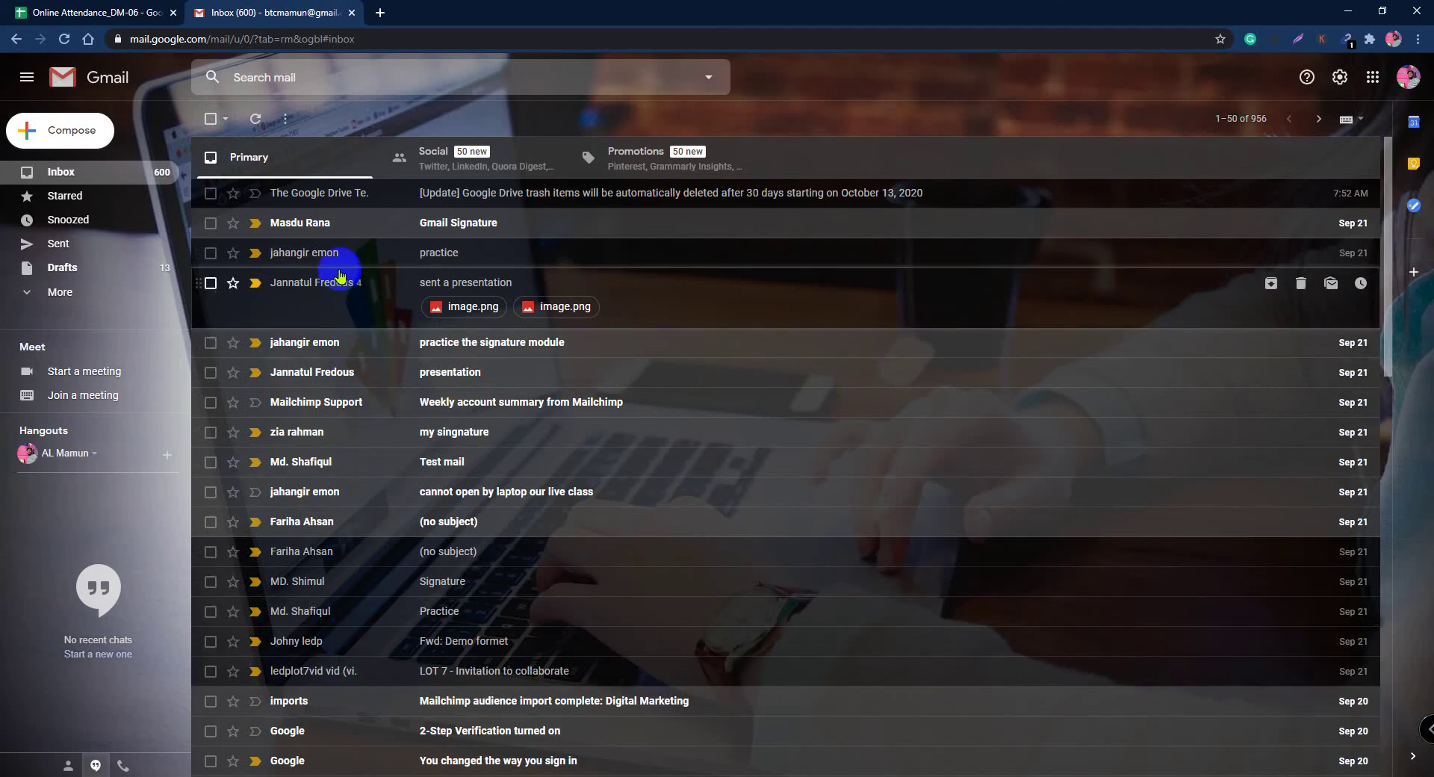
click(344, 223)
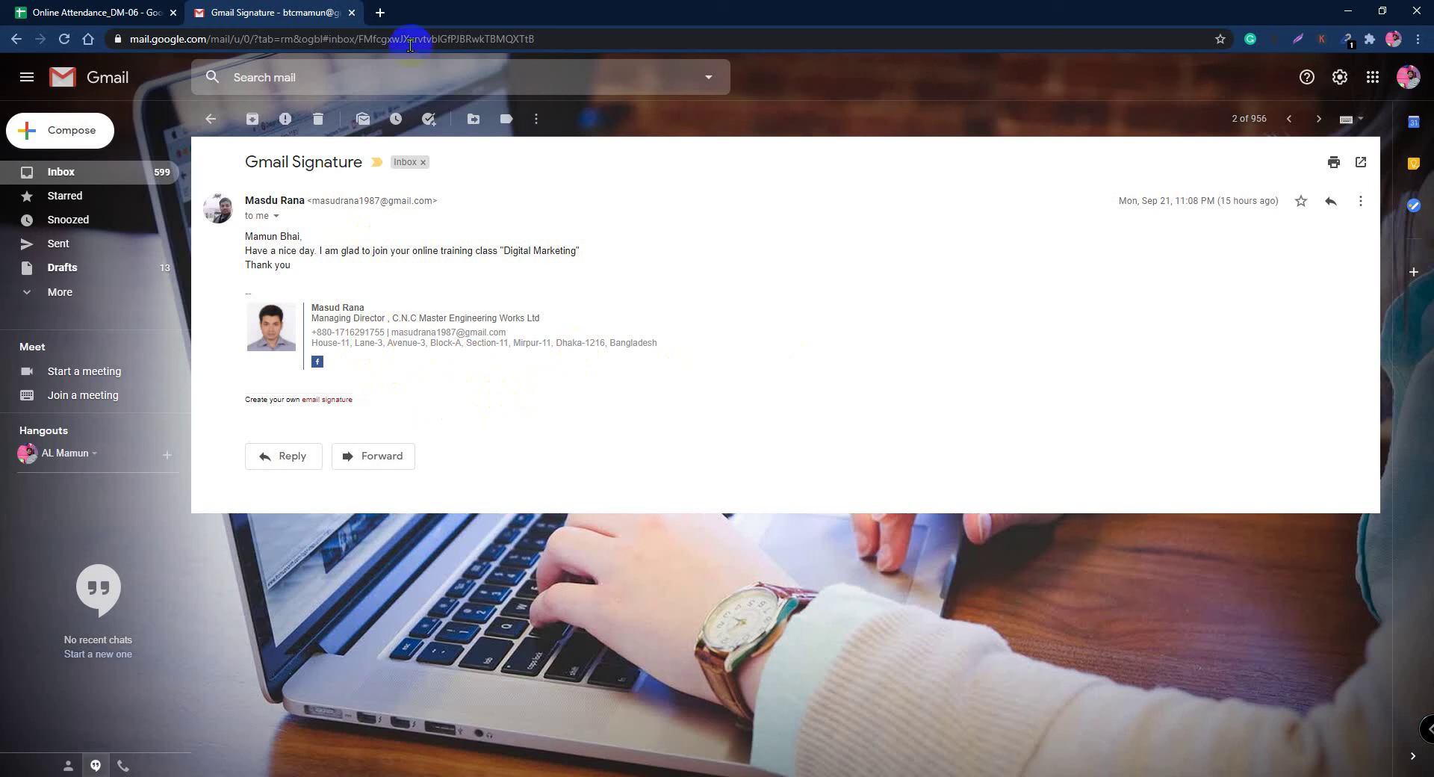
click(211, 120)
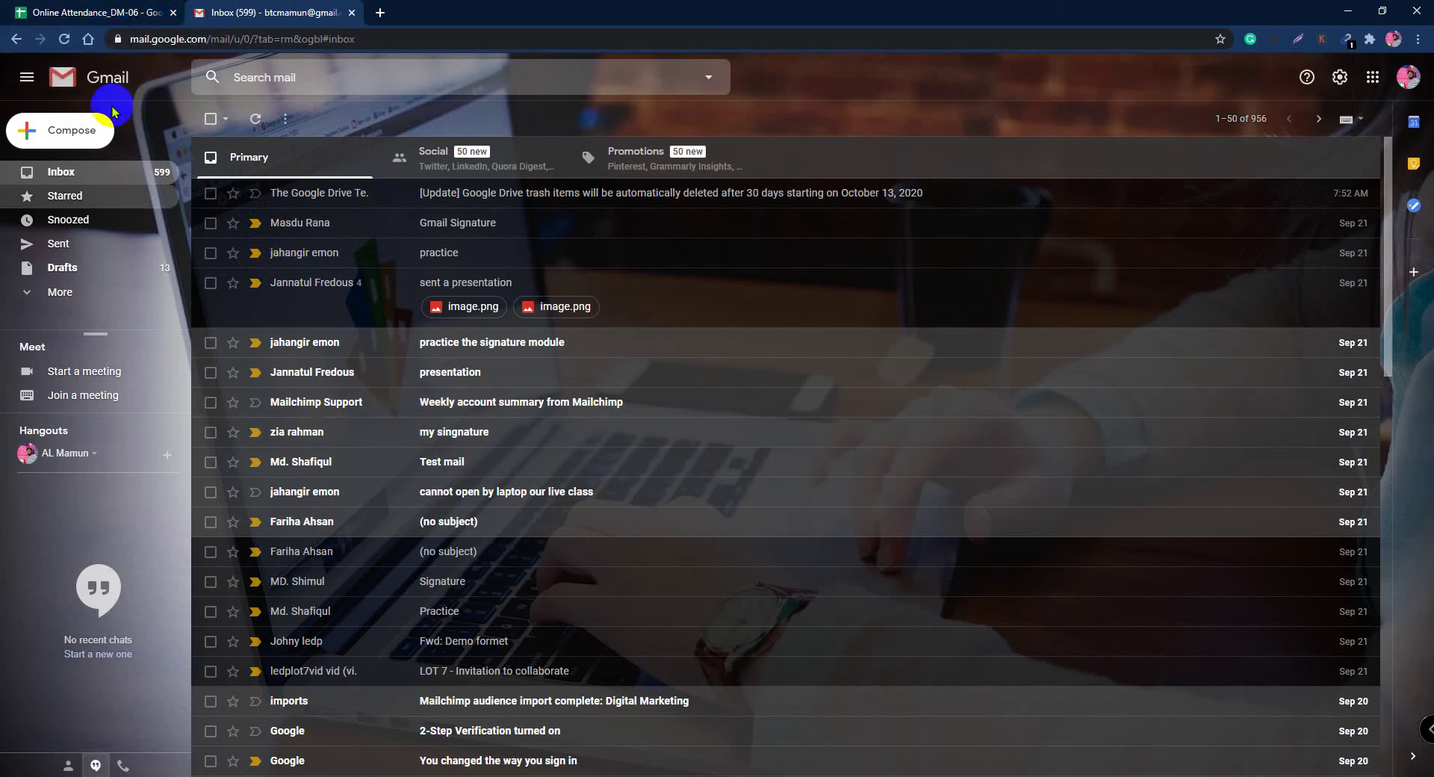
click(86, 11)
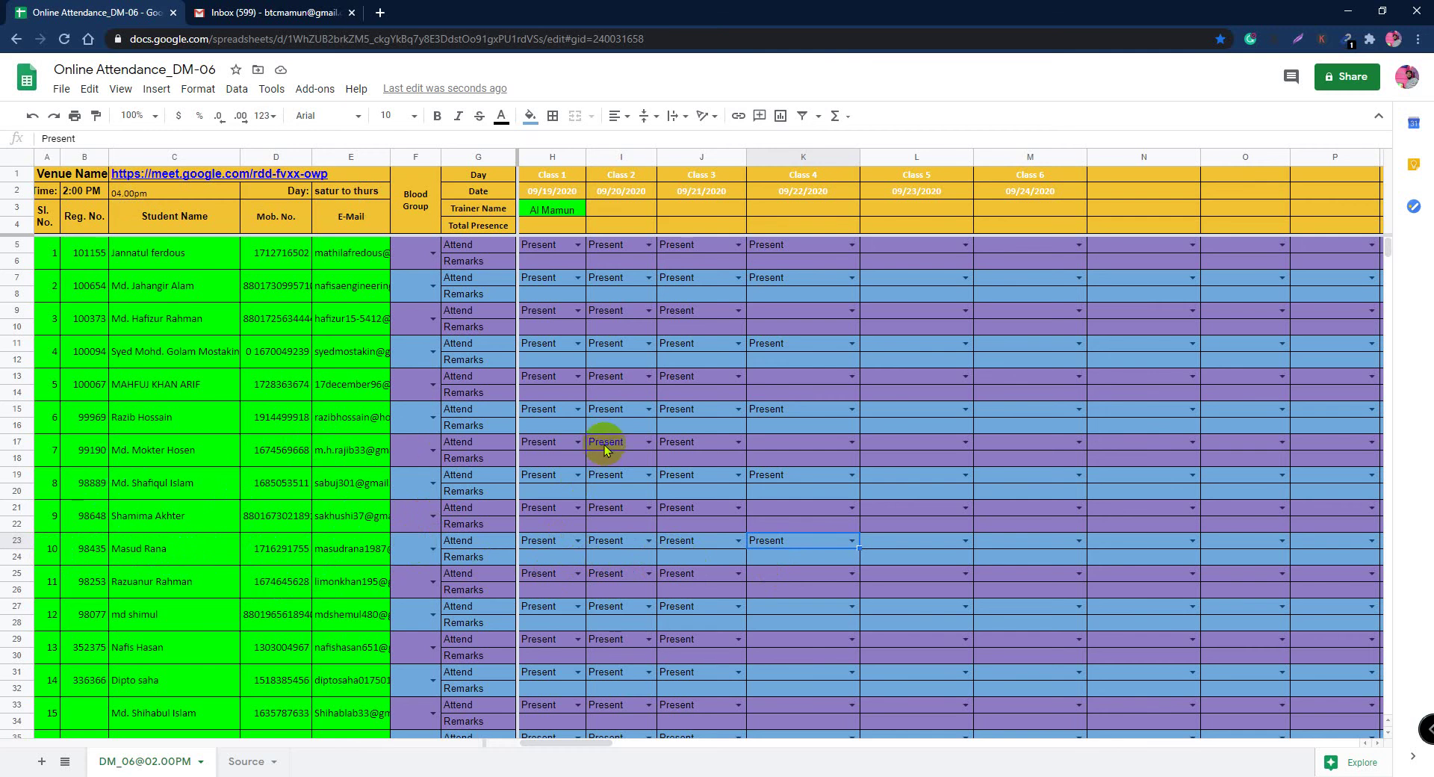
Step: Set K17 to Present for Class 4 and scroll the sheet down slightly
click(852, 441)
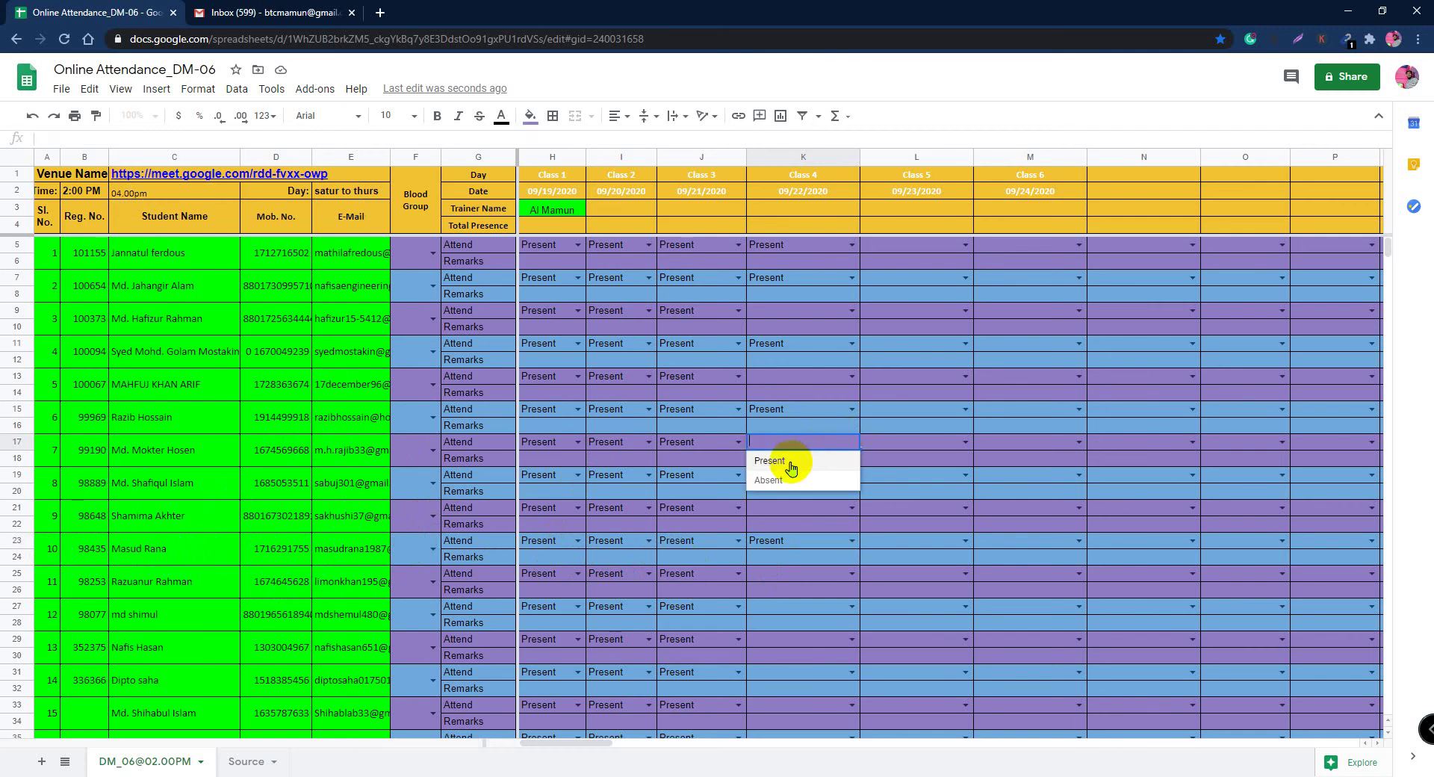
click(786, 457)
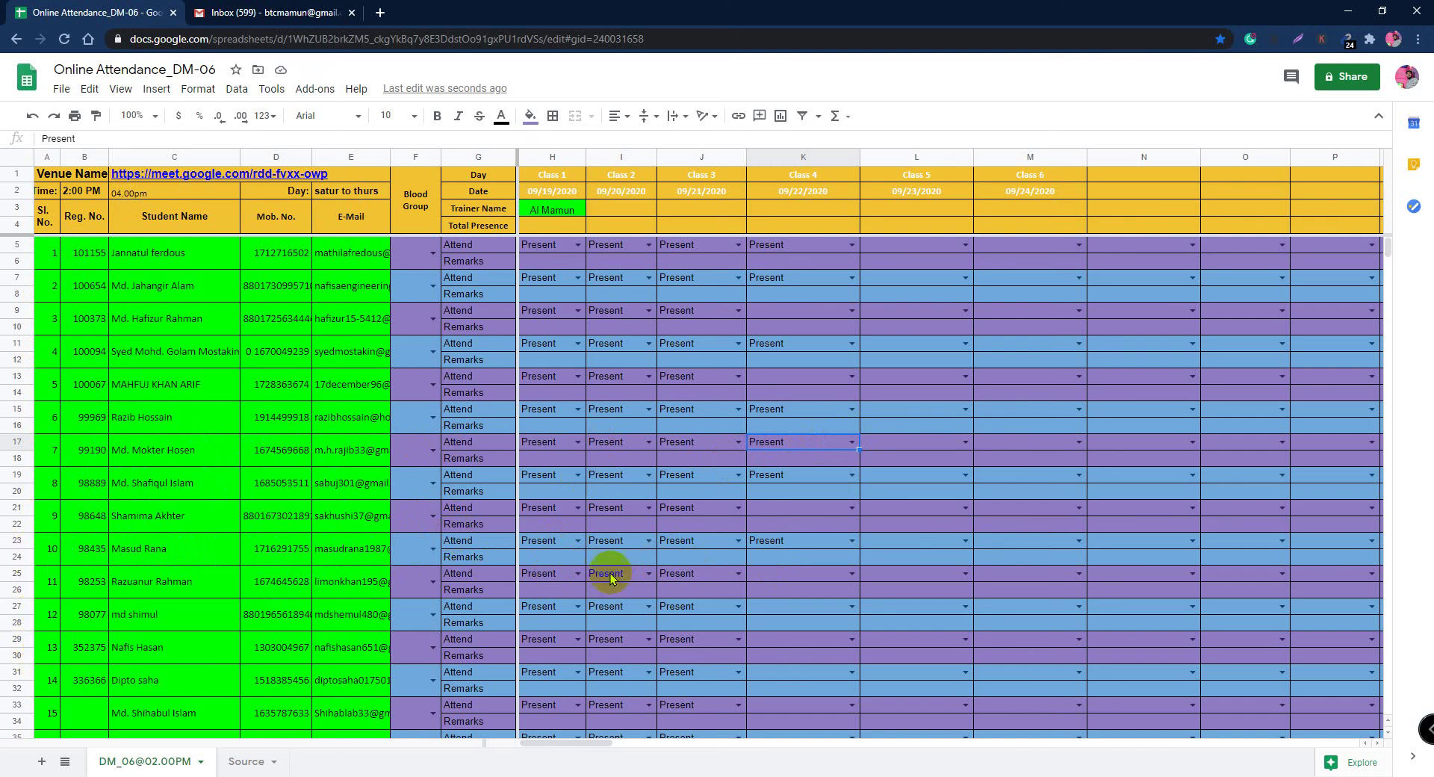
scroll(837, 570, down, 1)
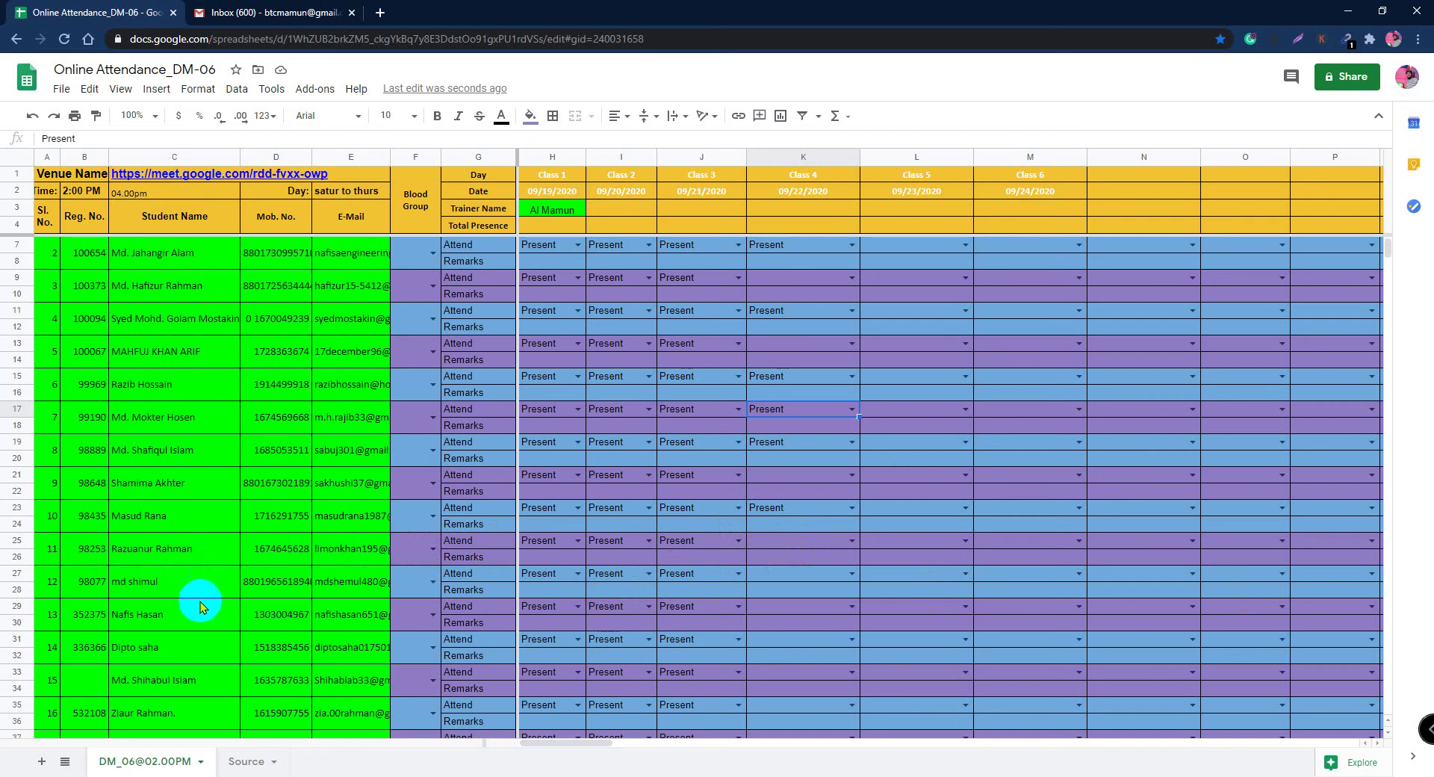
Step: Open and read the new 'Email Signature' message in the Gmail inbox
click(260, 12)
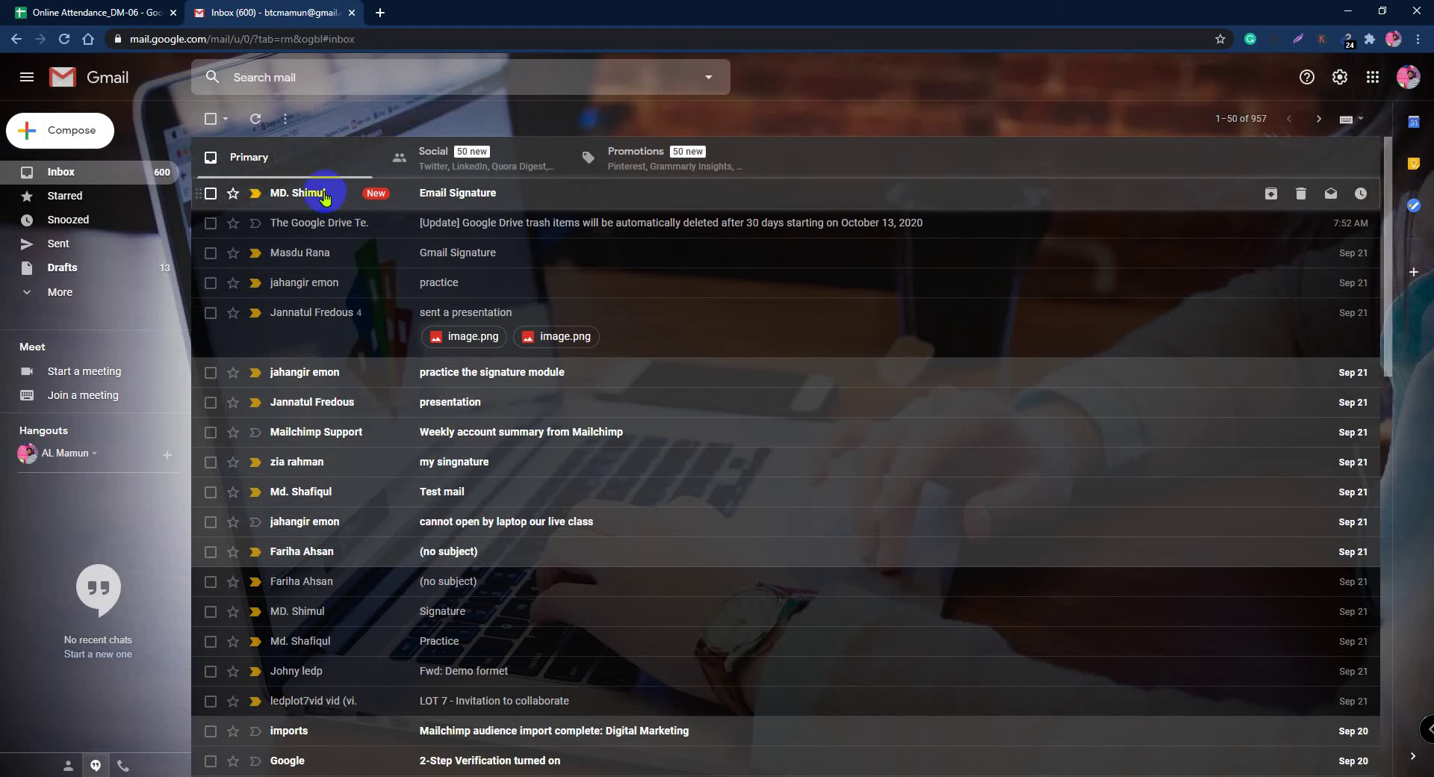
click(323, 196)
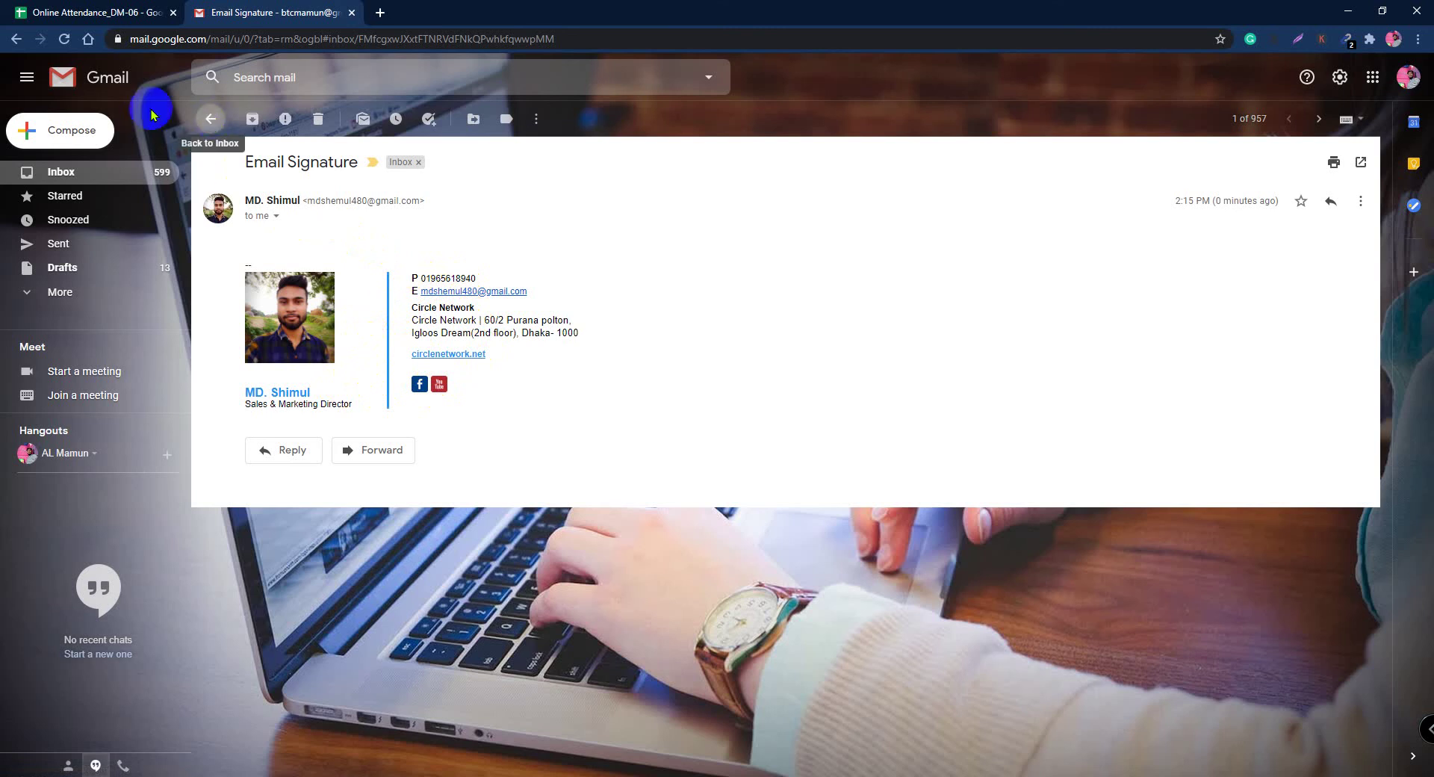
click(105, 12)
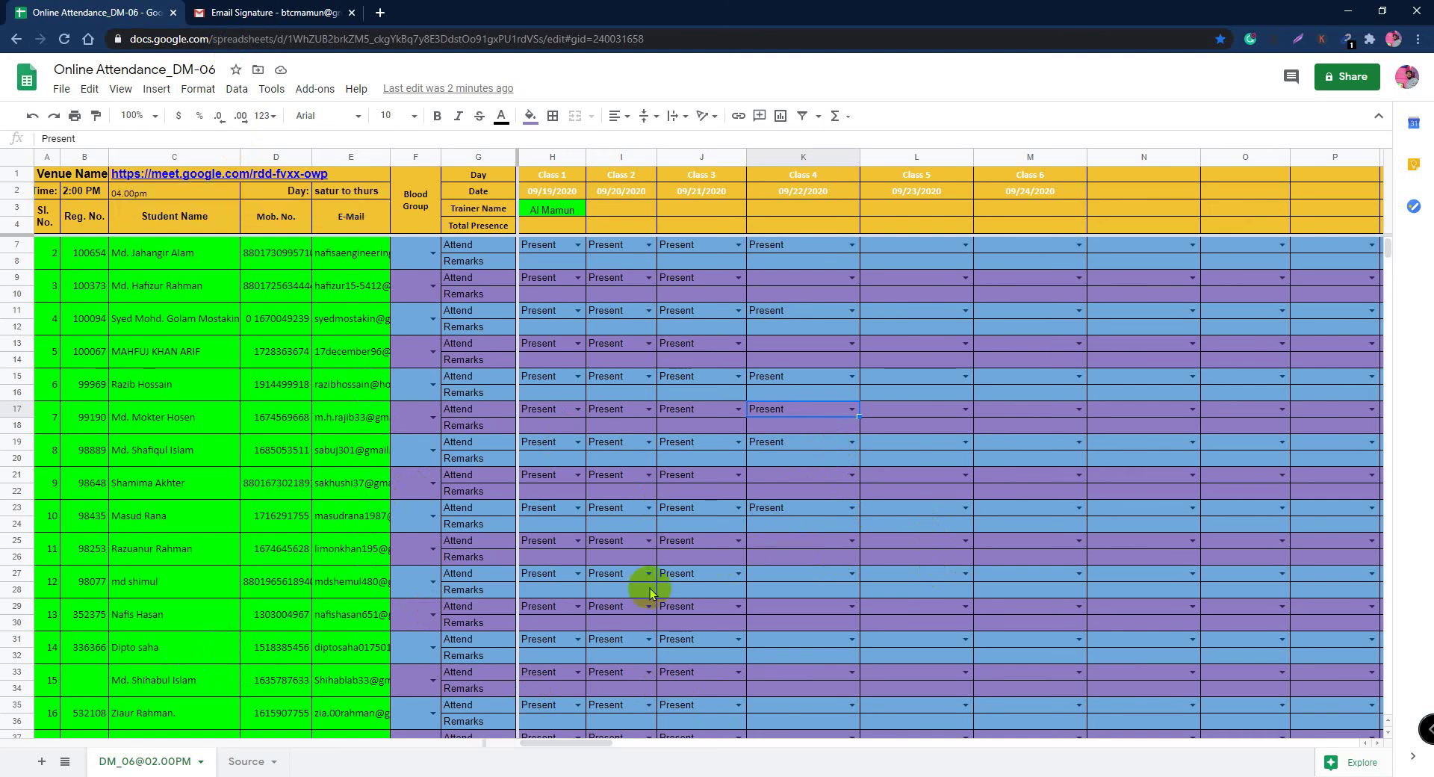
Step: Set the Class 4 attendance dropdowns in K27, K31 and K29 to Present
click(851, 573)
click(785, 595)
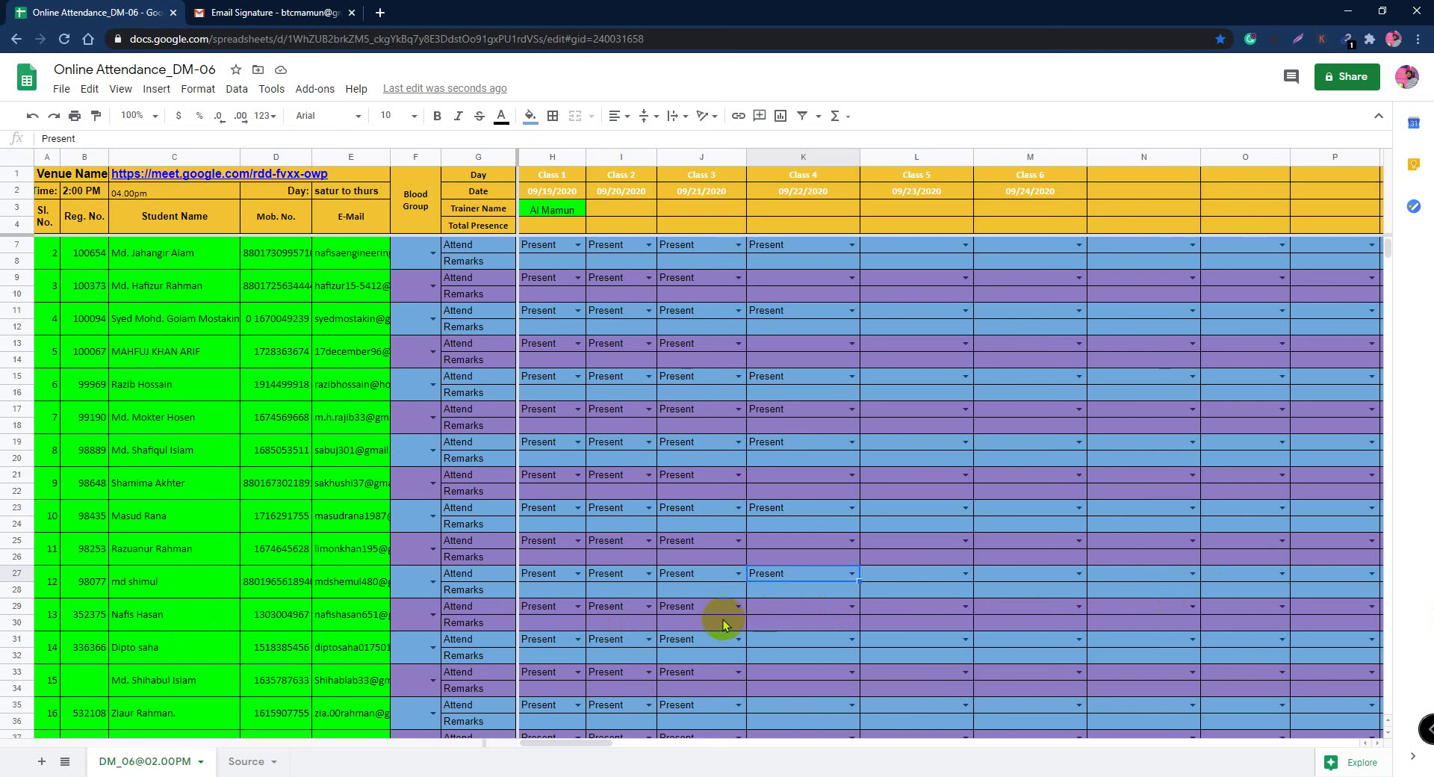
double_click(852, 636)
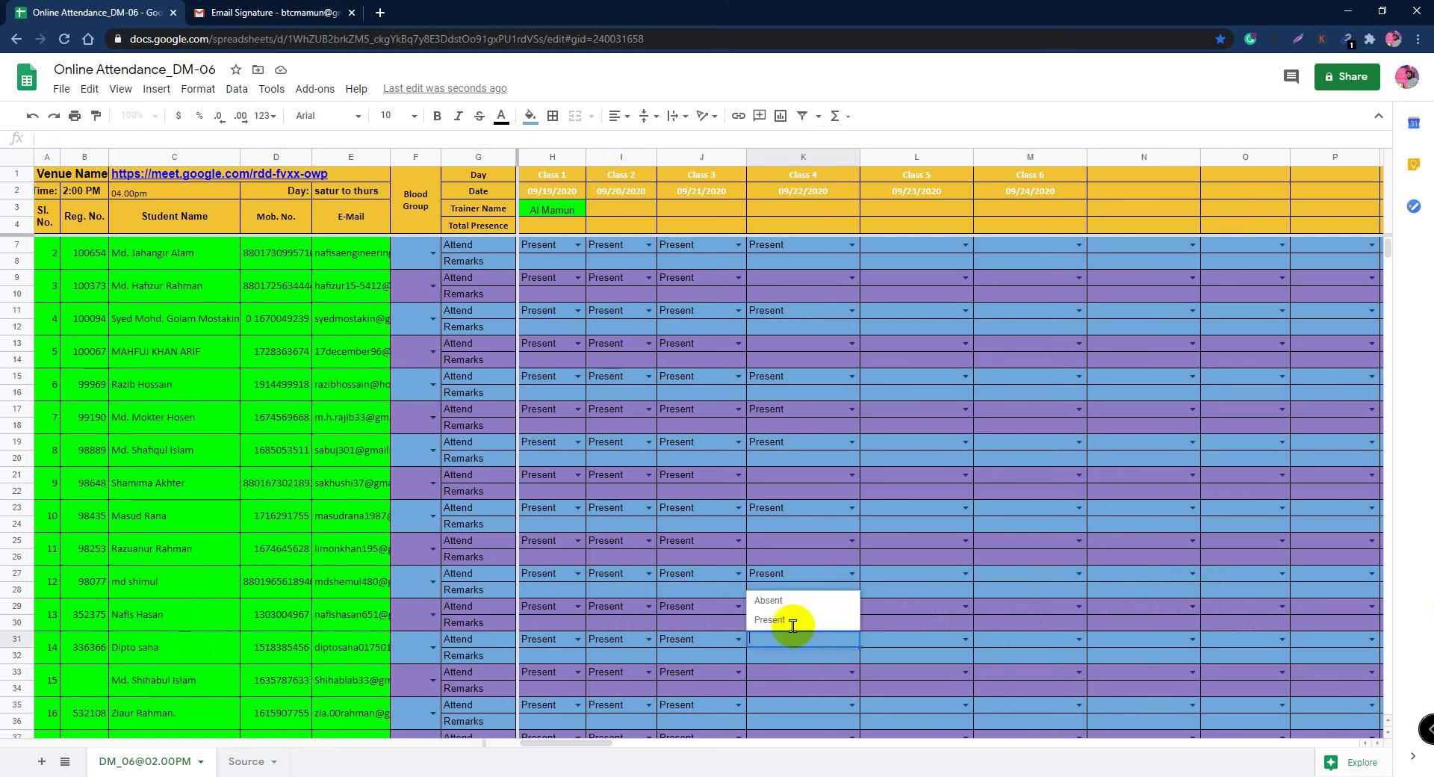
click(790, 626)
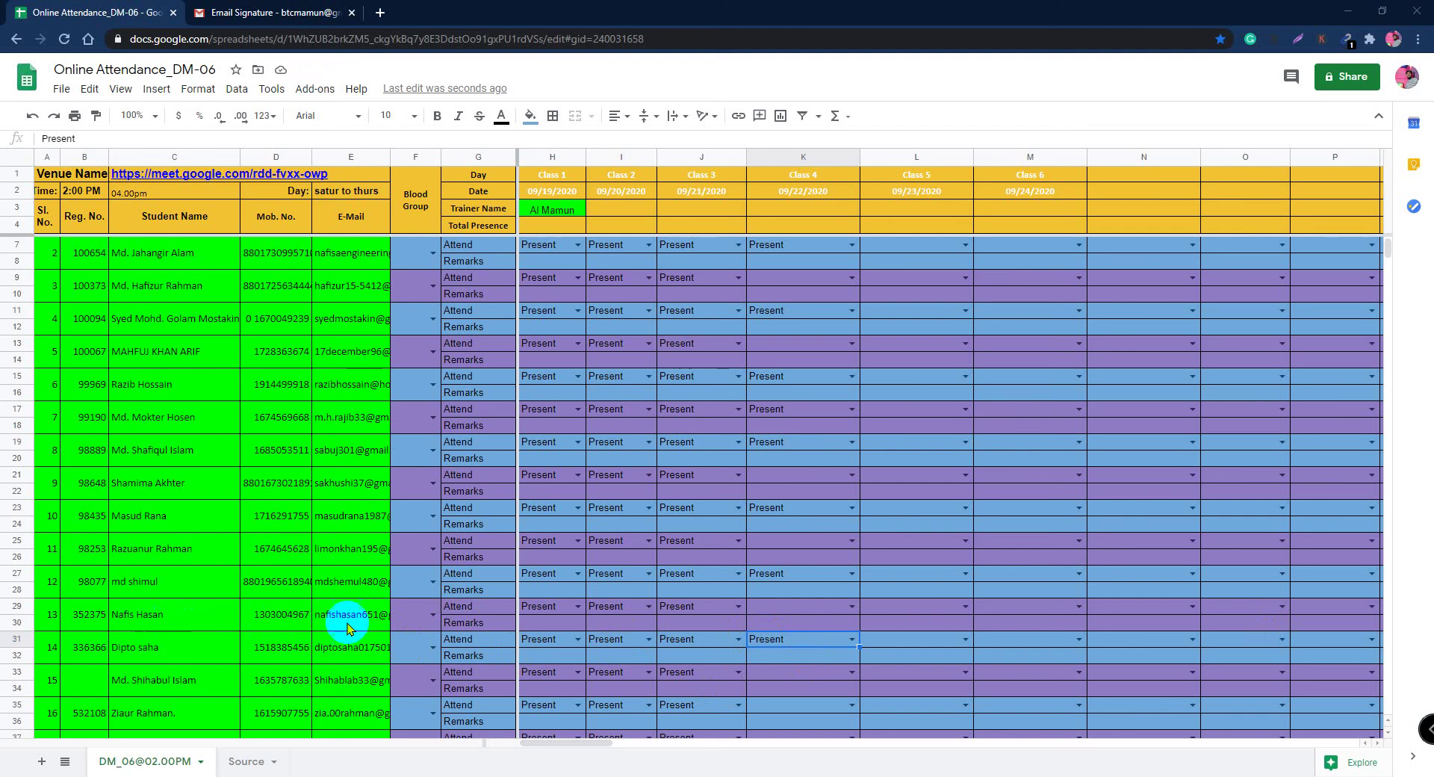
click(850, 608)
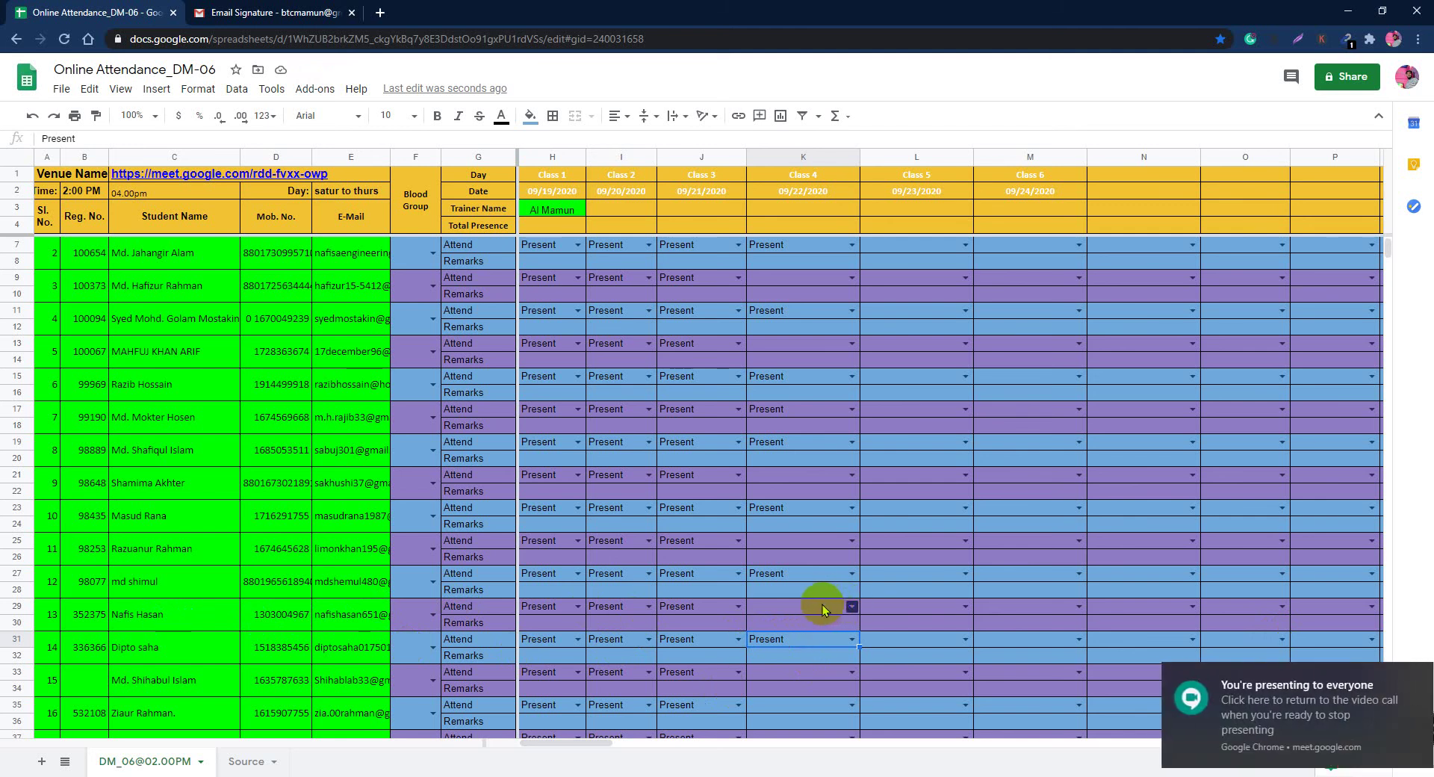
click(785, 629)
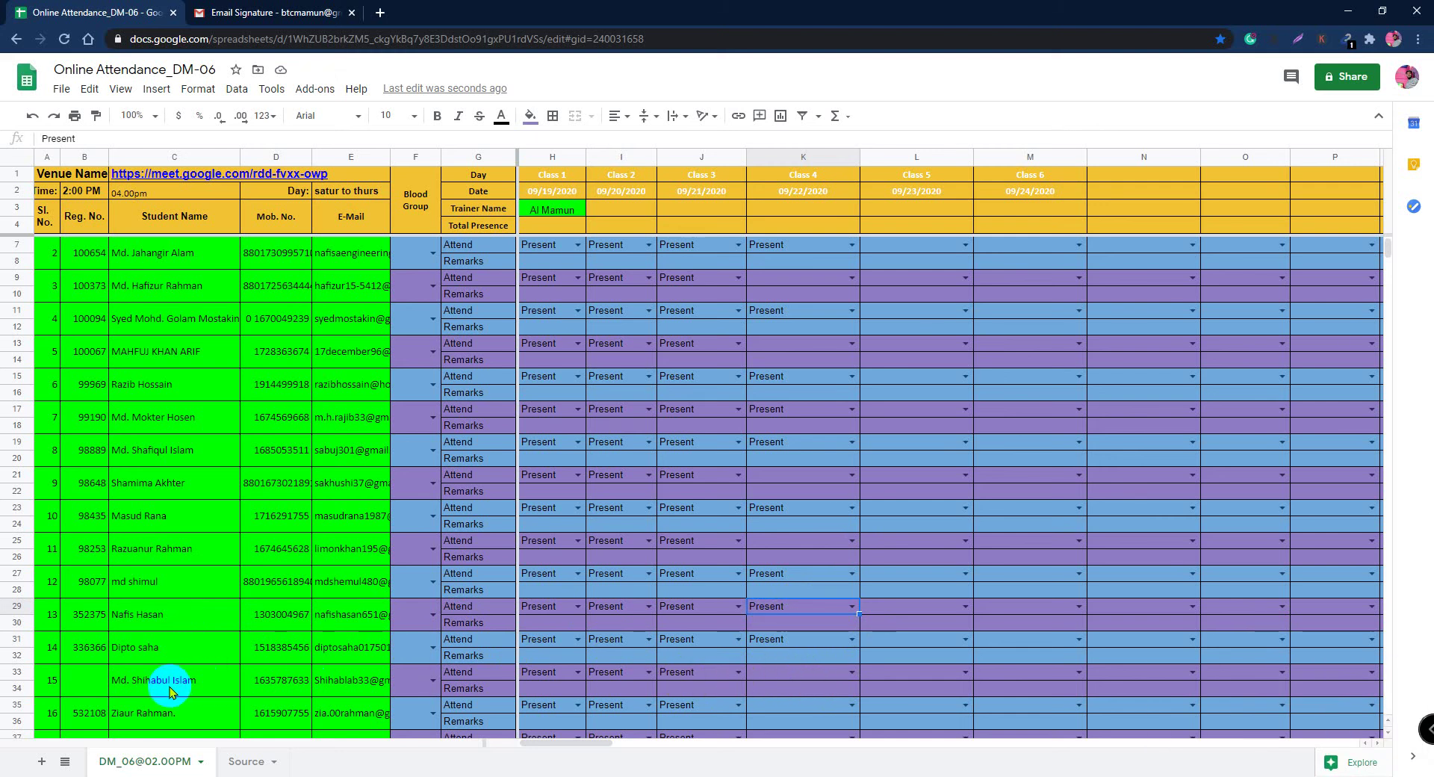
scroll(183, 684, down, 1)
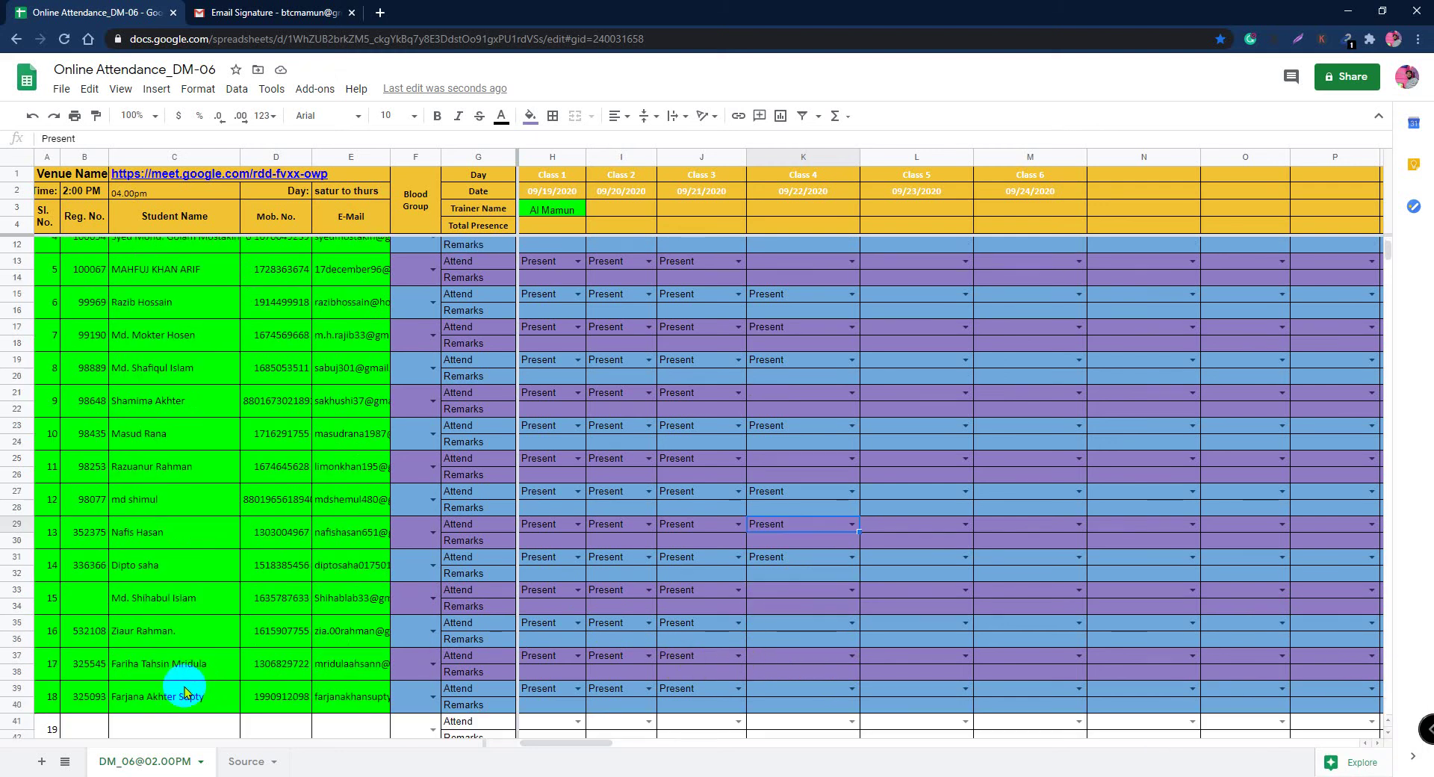
scroll(209, 664, down, 2)
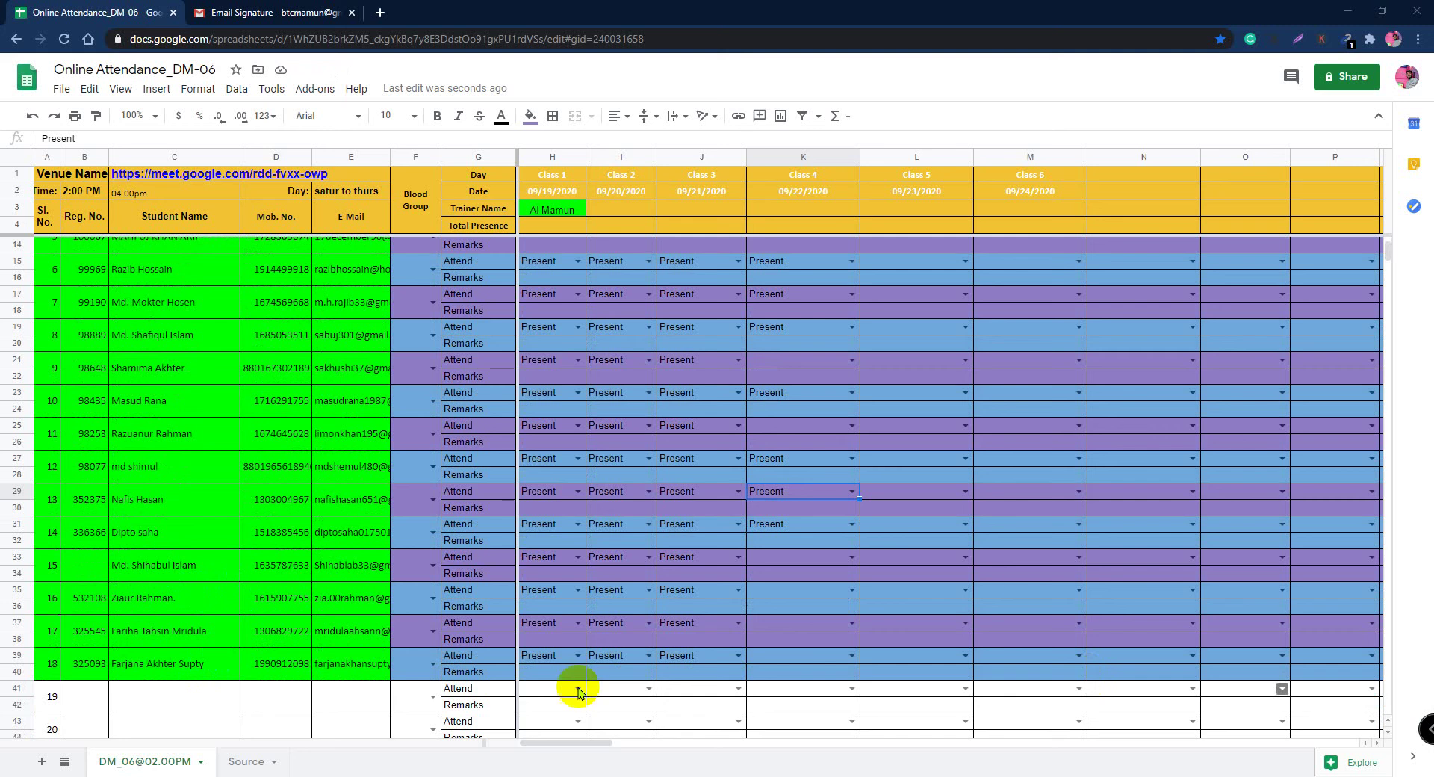
Step: Enter the student's registration number in cell B33
click(82, 571)
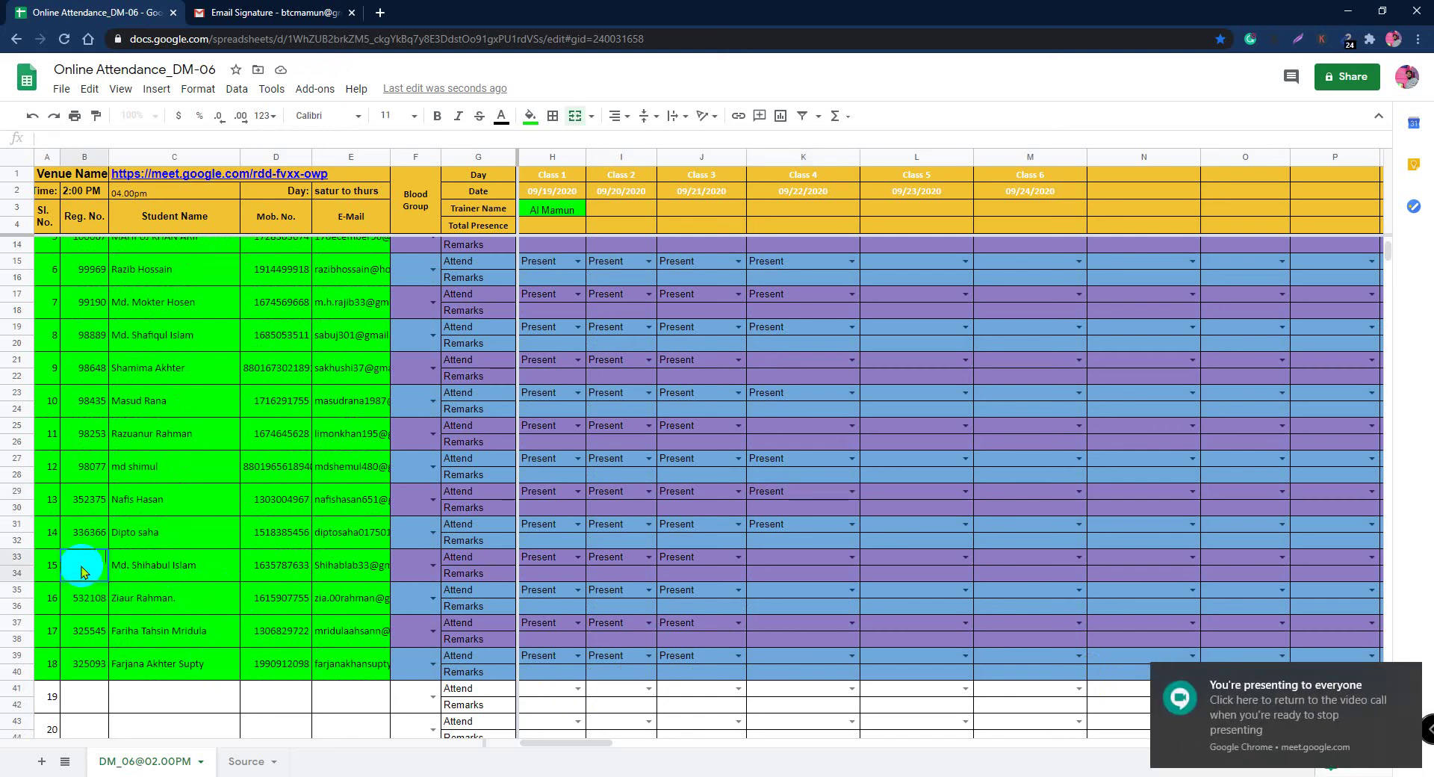
text(352151)
click(81, 569)
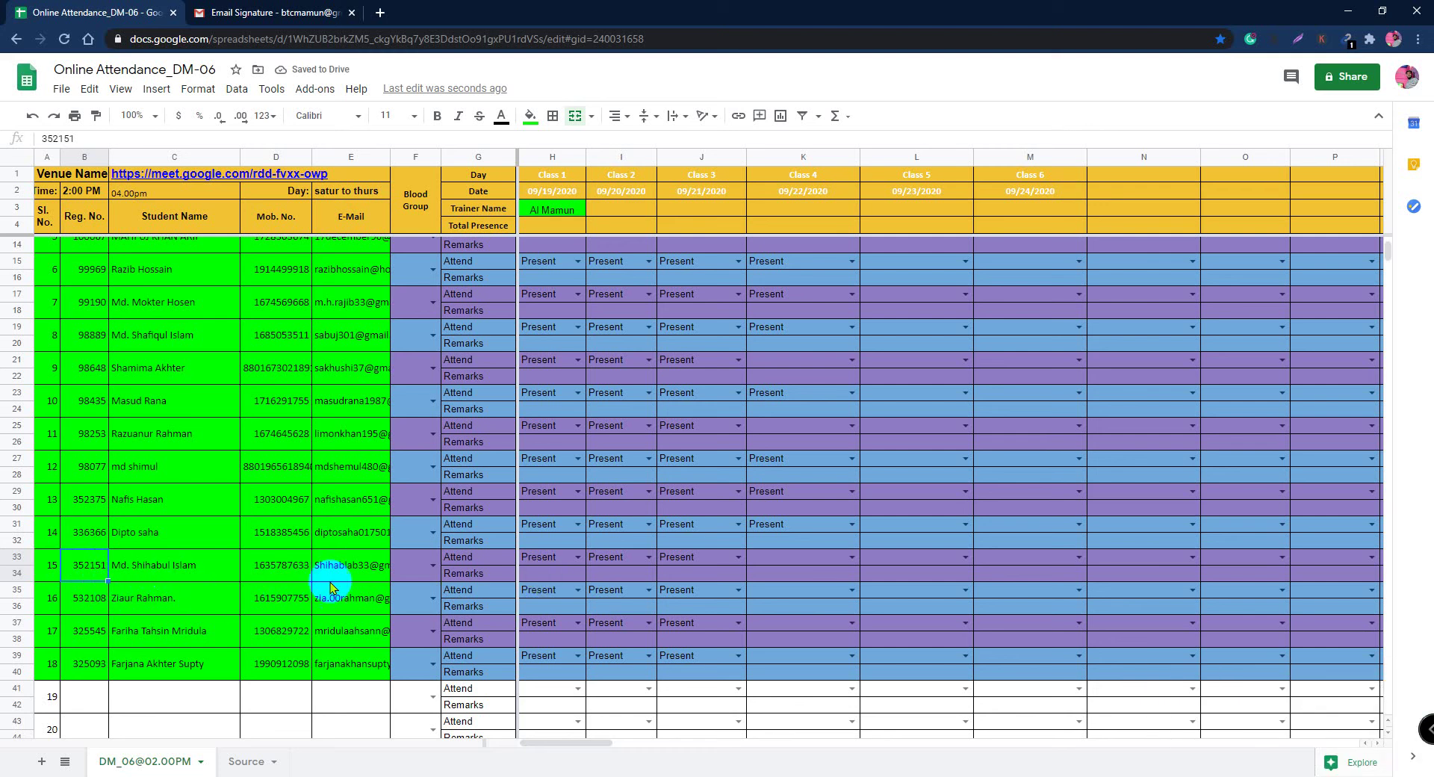
Step: Mark K33, K35 and K37 Present for Class 4, then bring up Gmail's Email Signature message
click(851, 556)
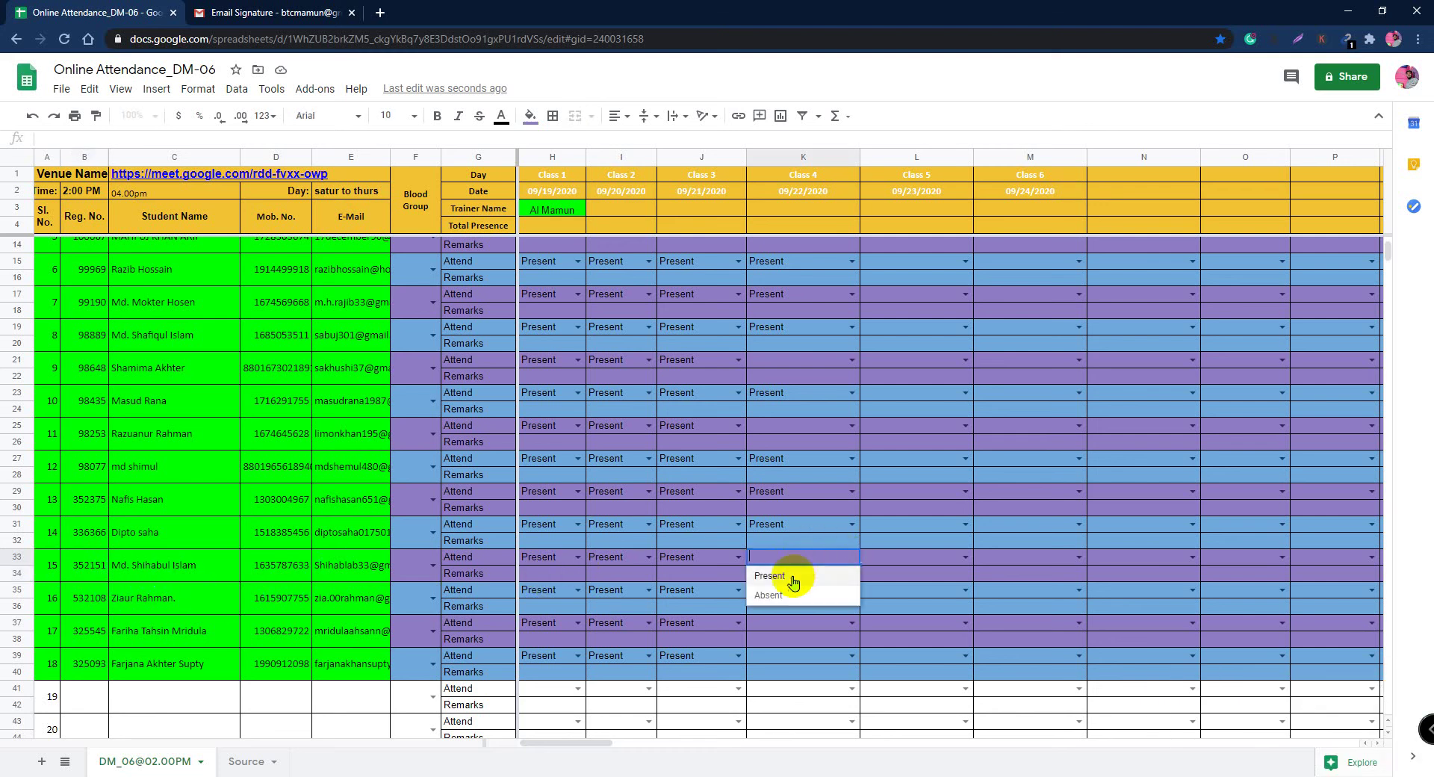
click(793, 581)
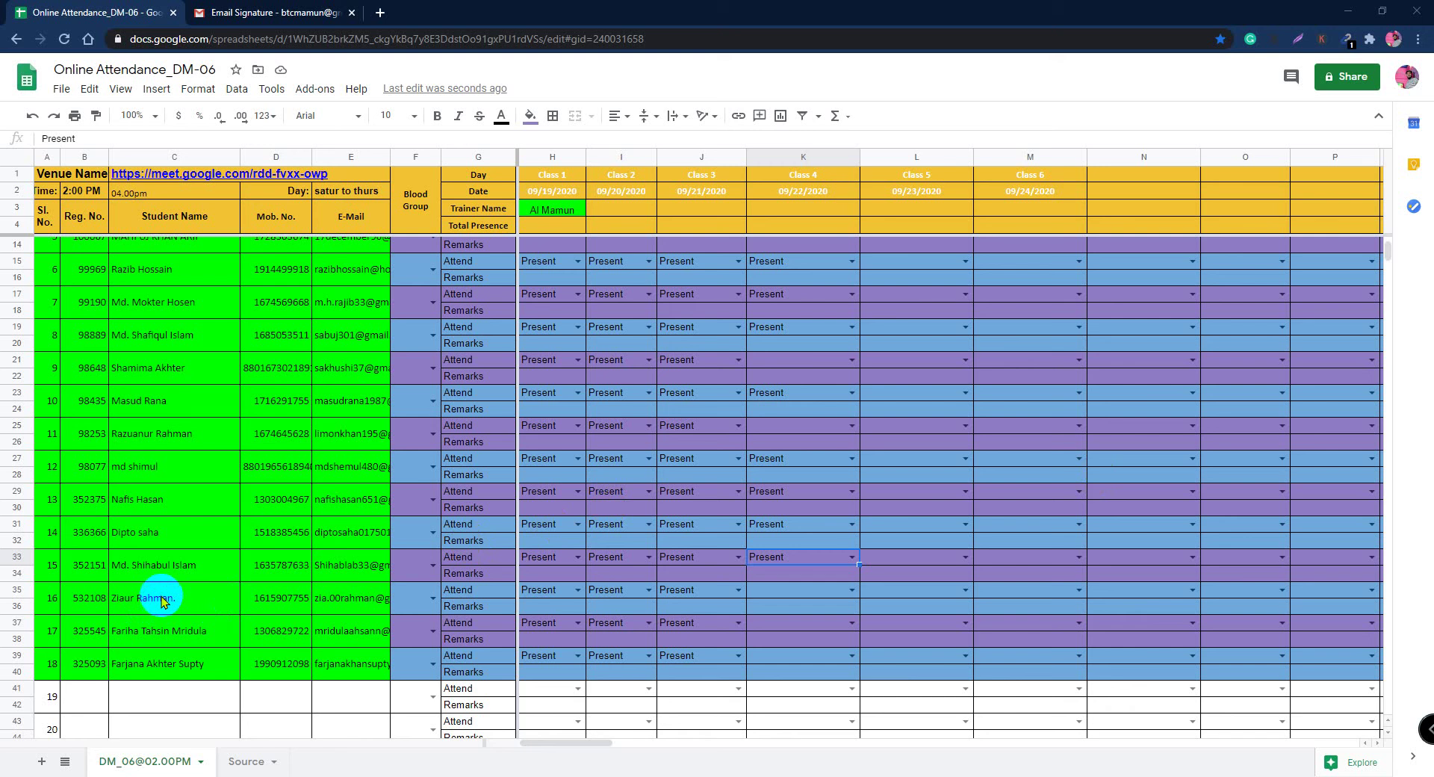
click(852, 591)
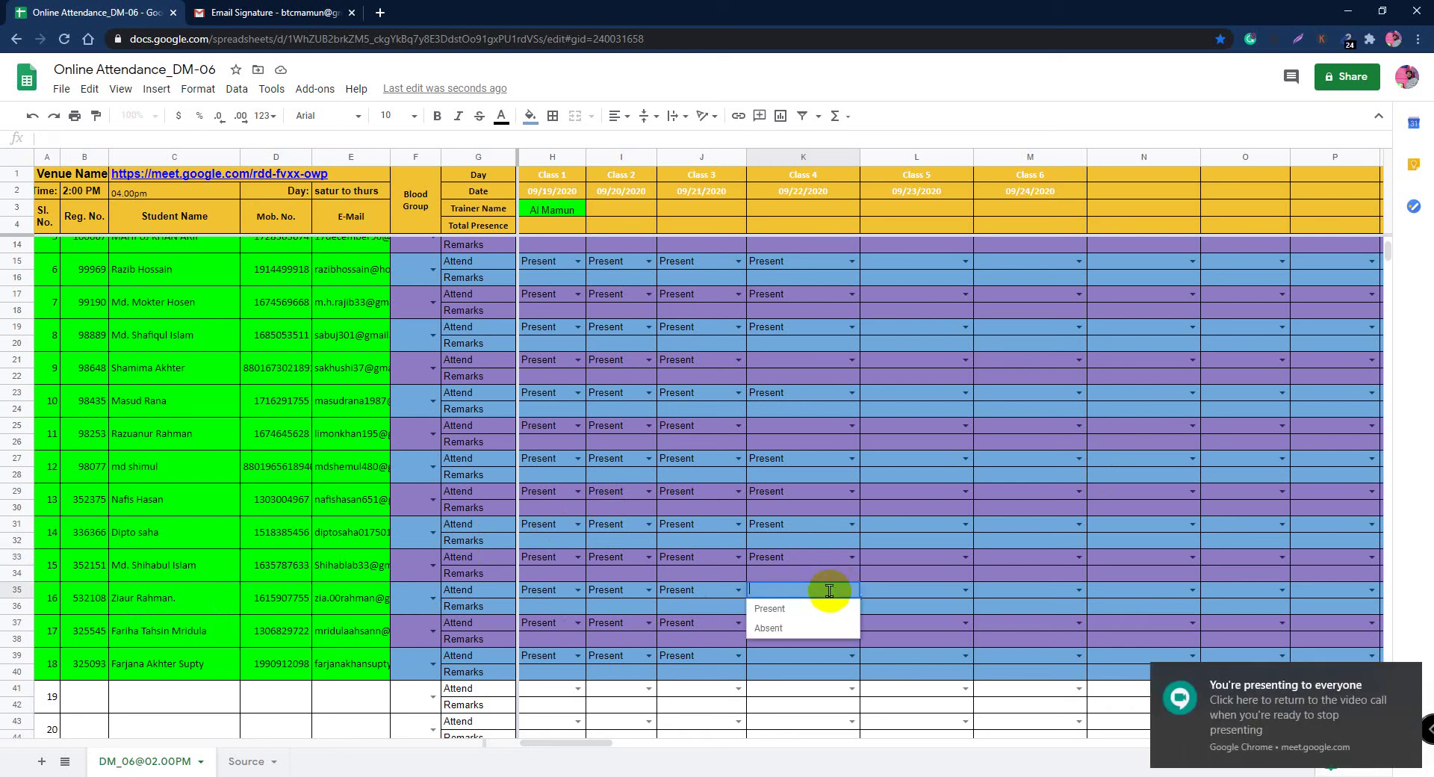
click(770, 607)
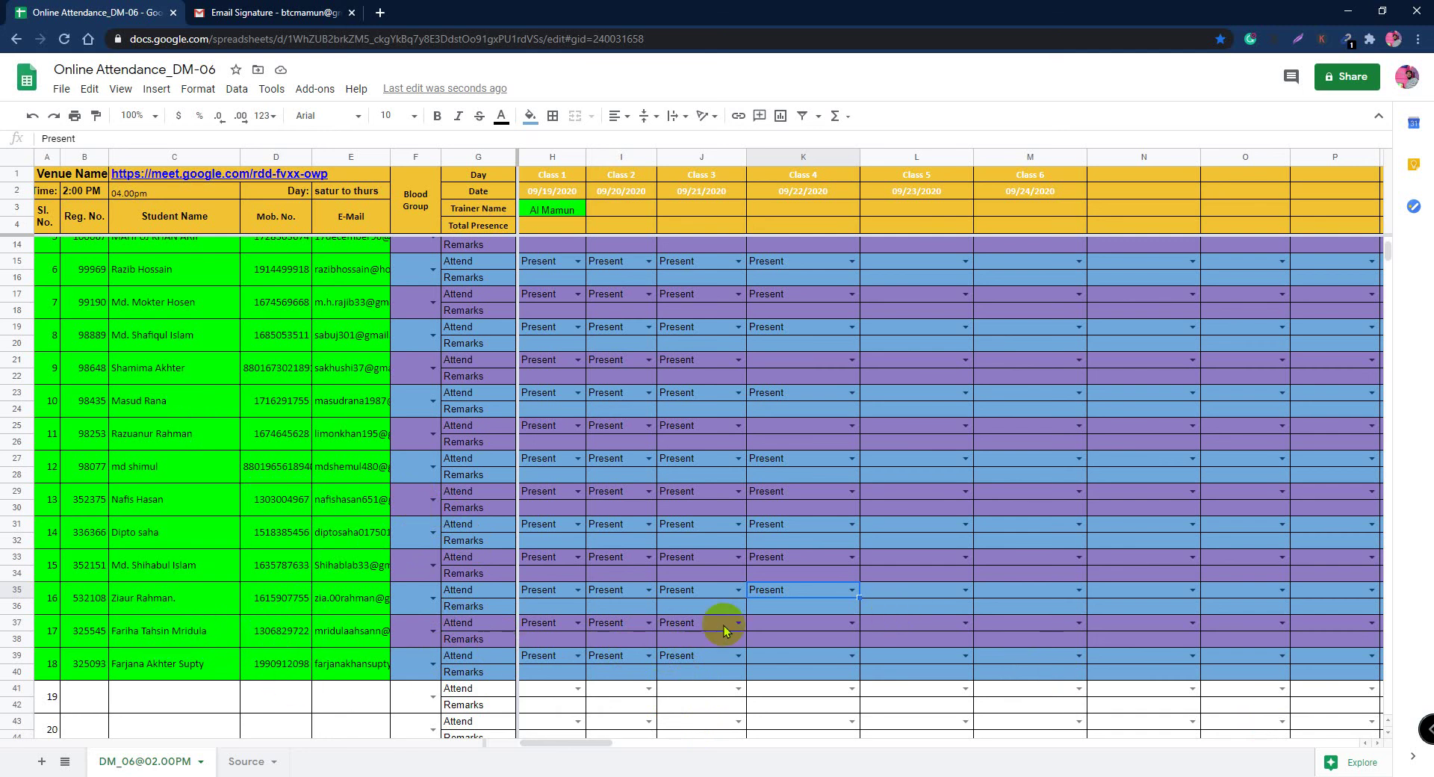
double_click(841, 625)
click(786, 641)
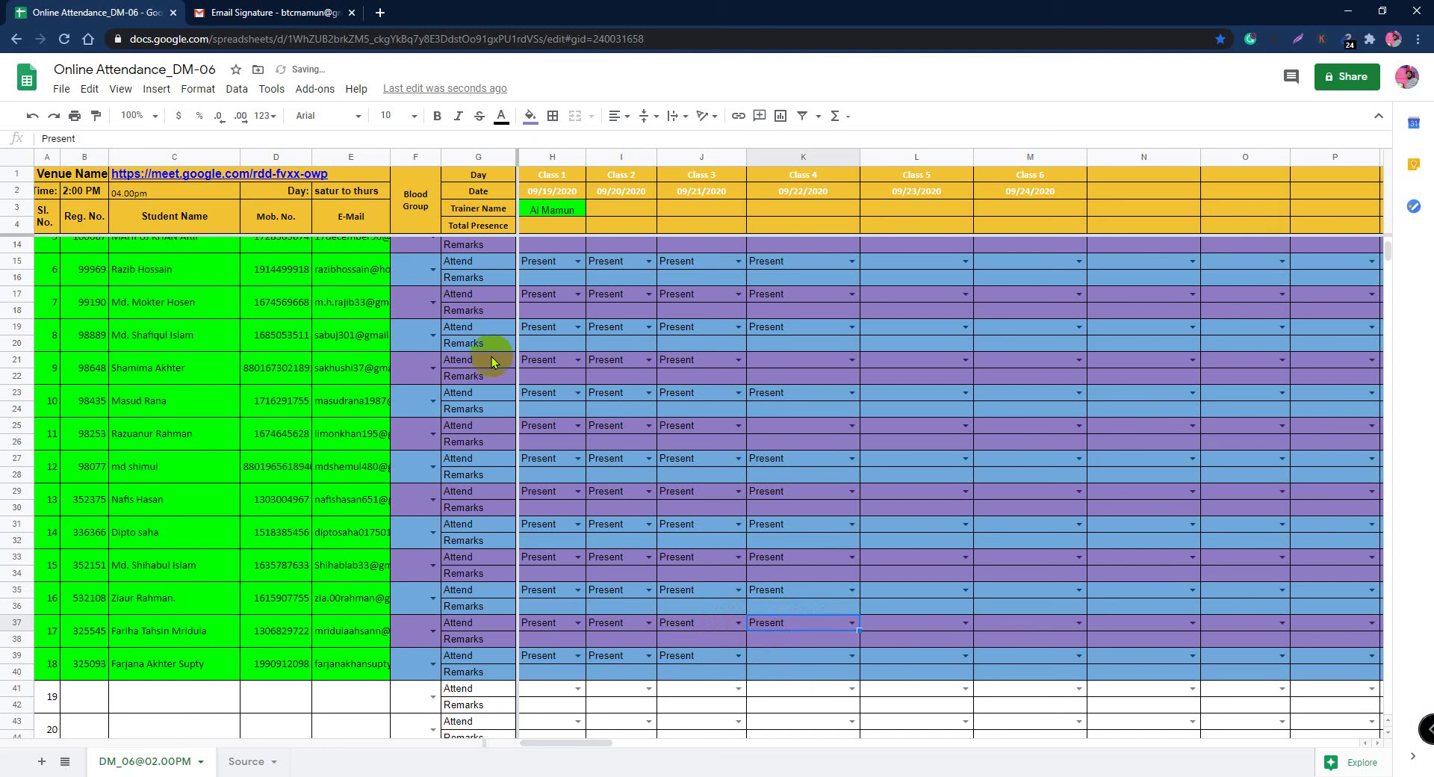
click(253, 13)
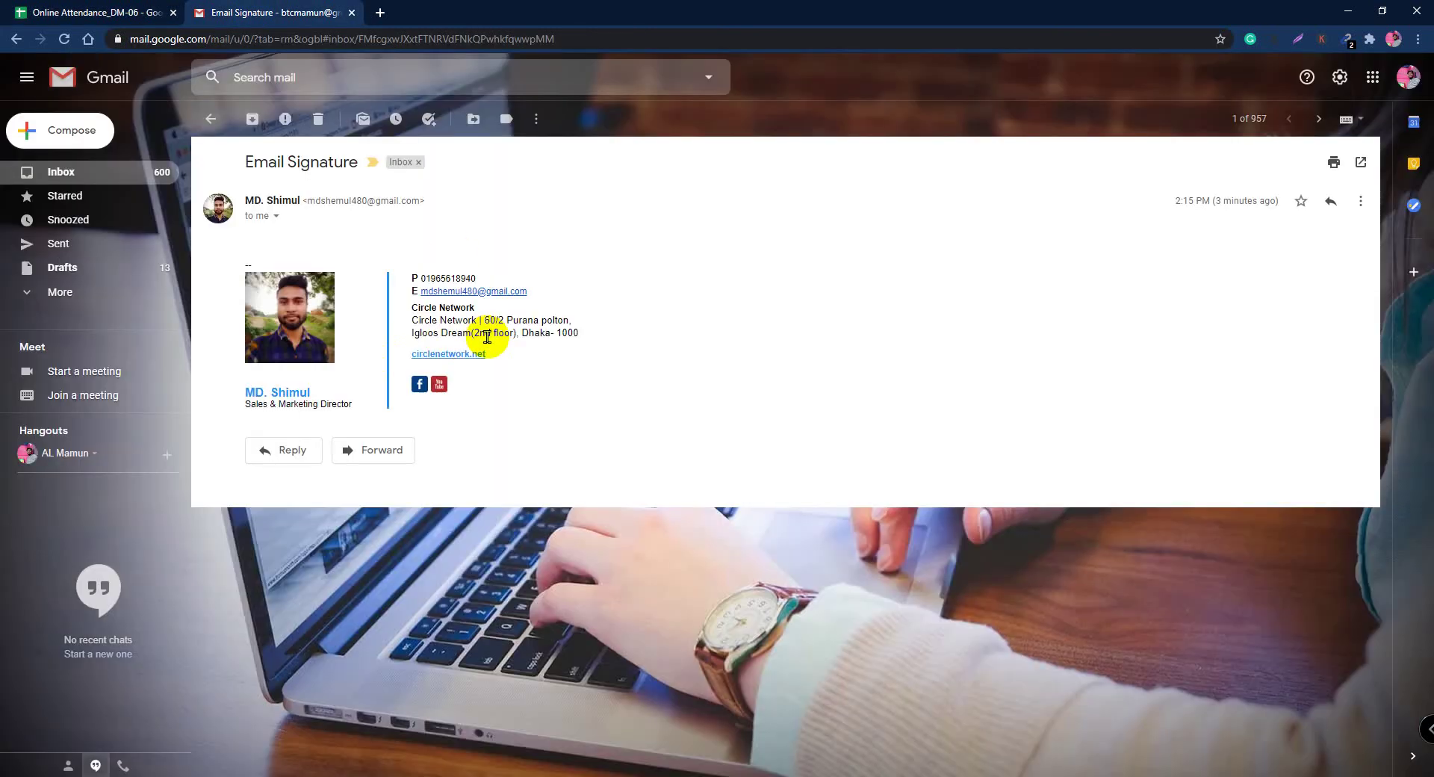
Step: Read the student's (no subject) email from the Gmail inbox, then return to Online Attendance_DM-06
click(201, 120)
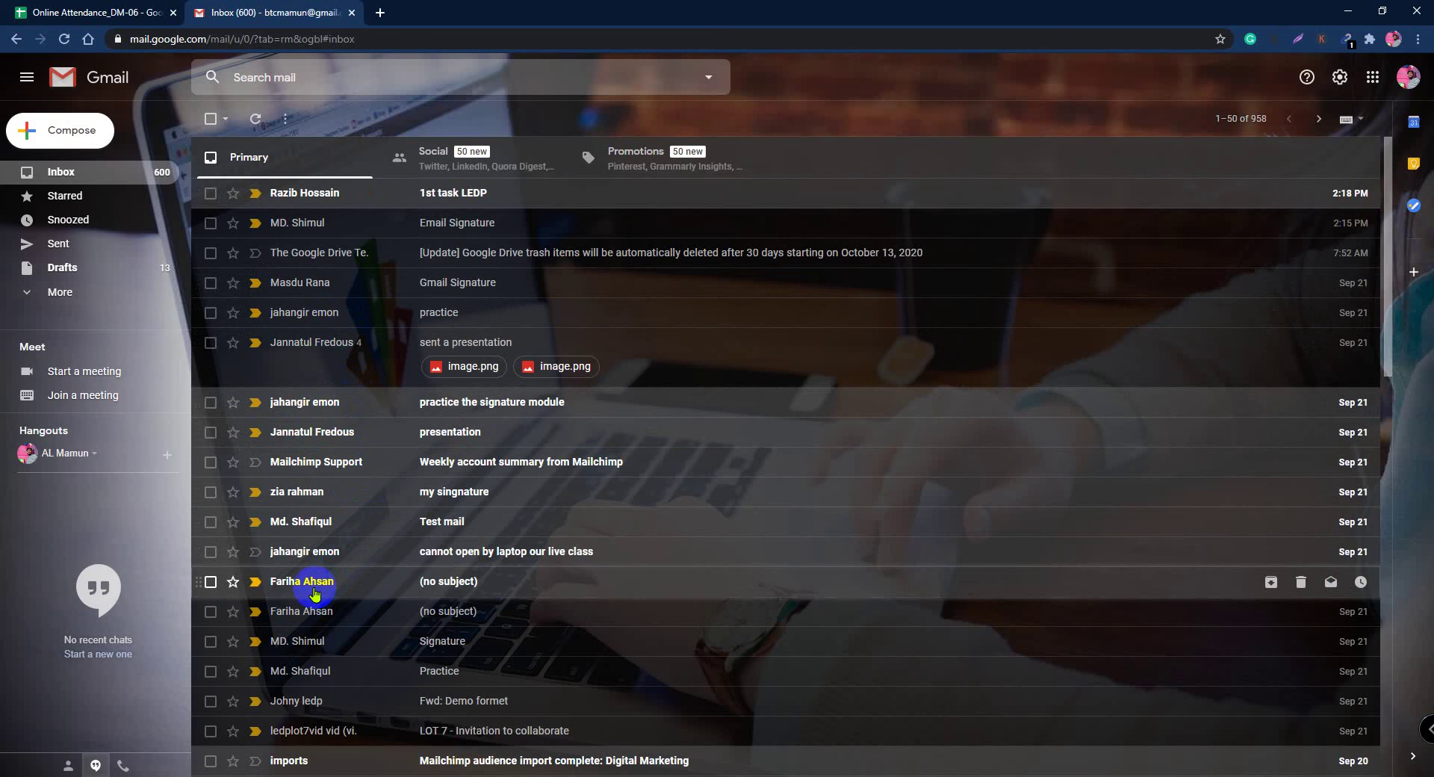
mouse_move(315, 594)
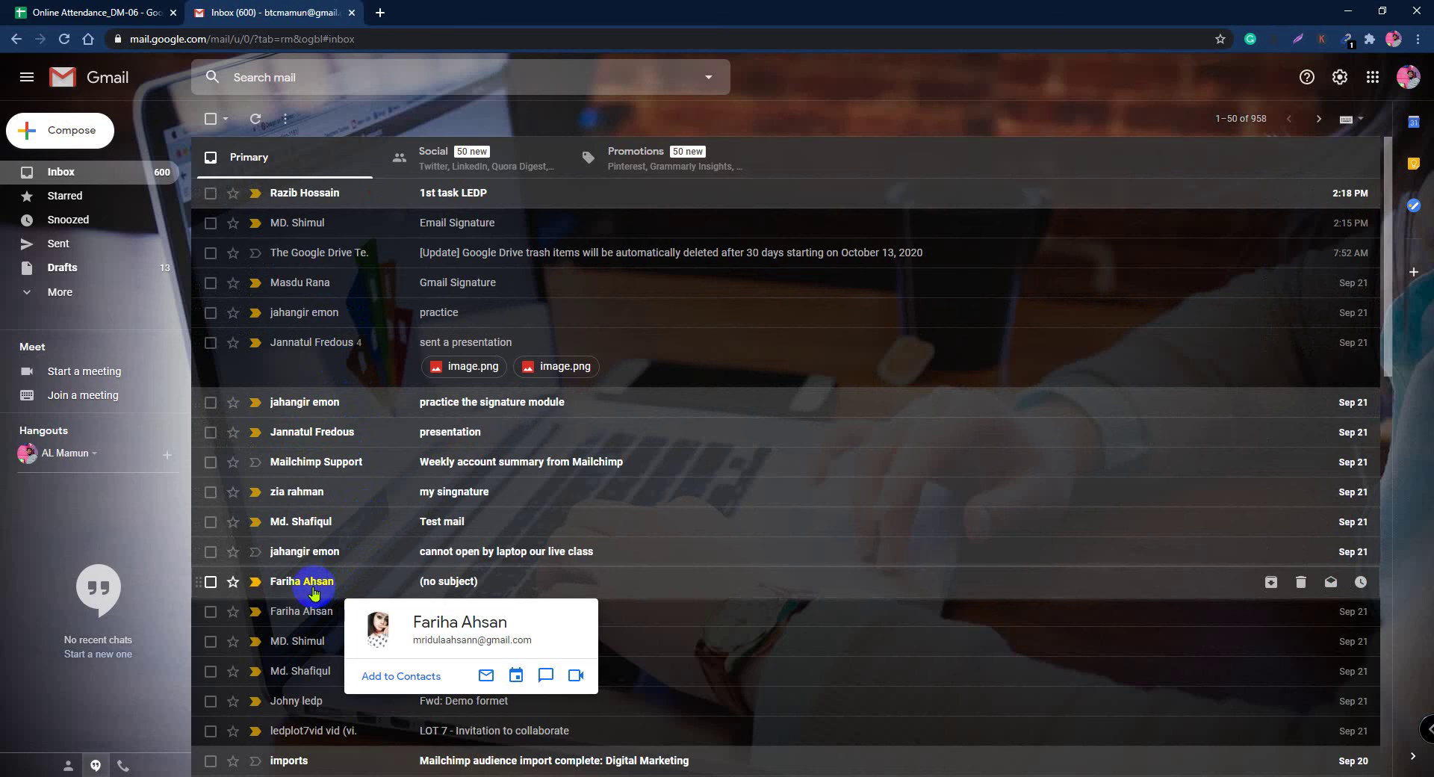
click(313, 592)
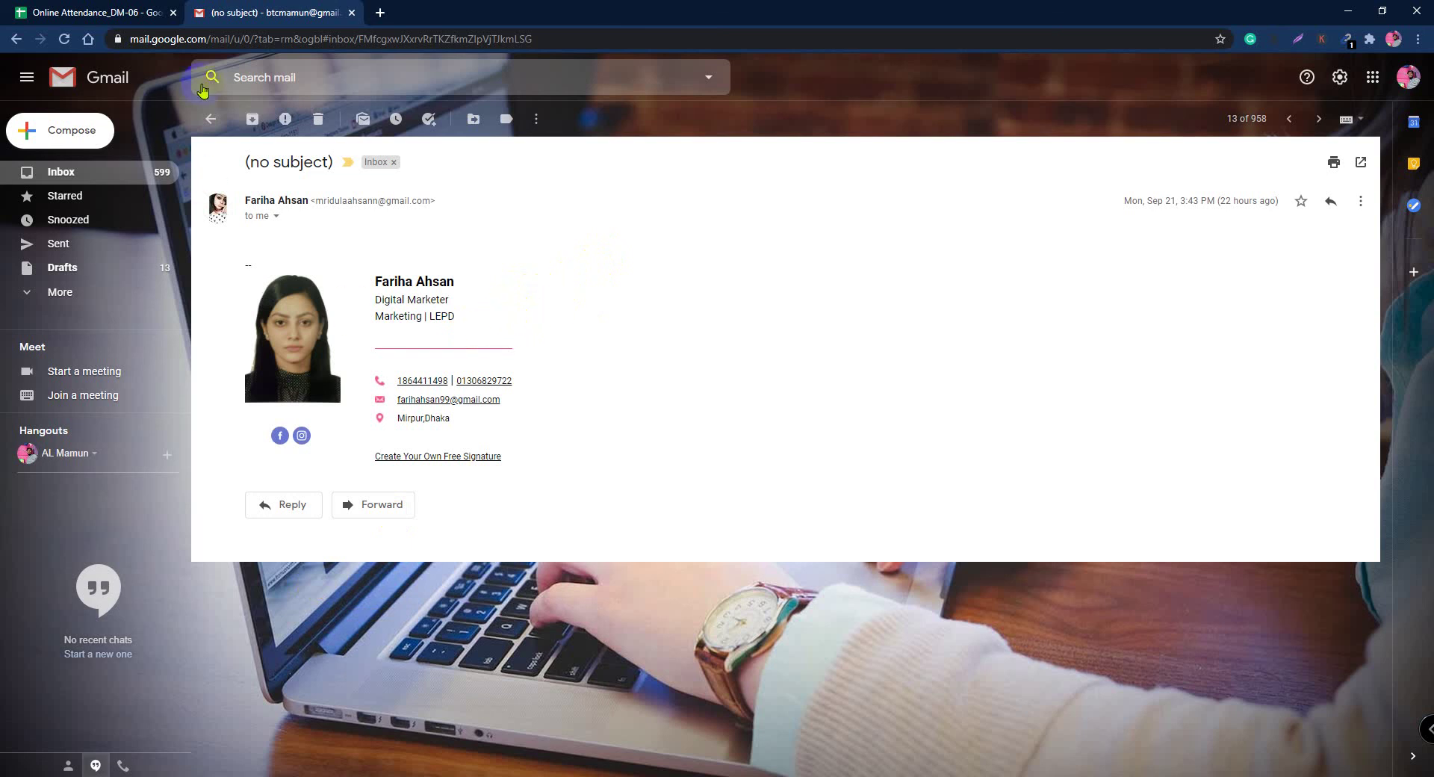
click(207, 121)
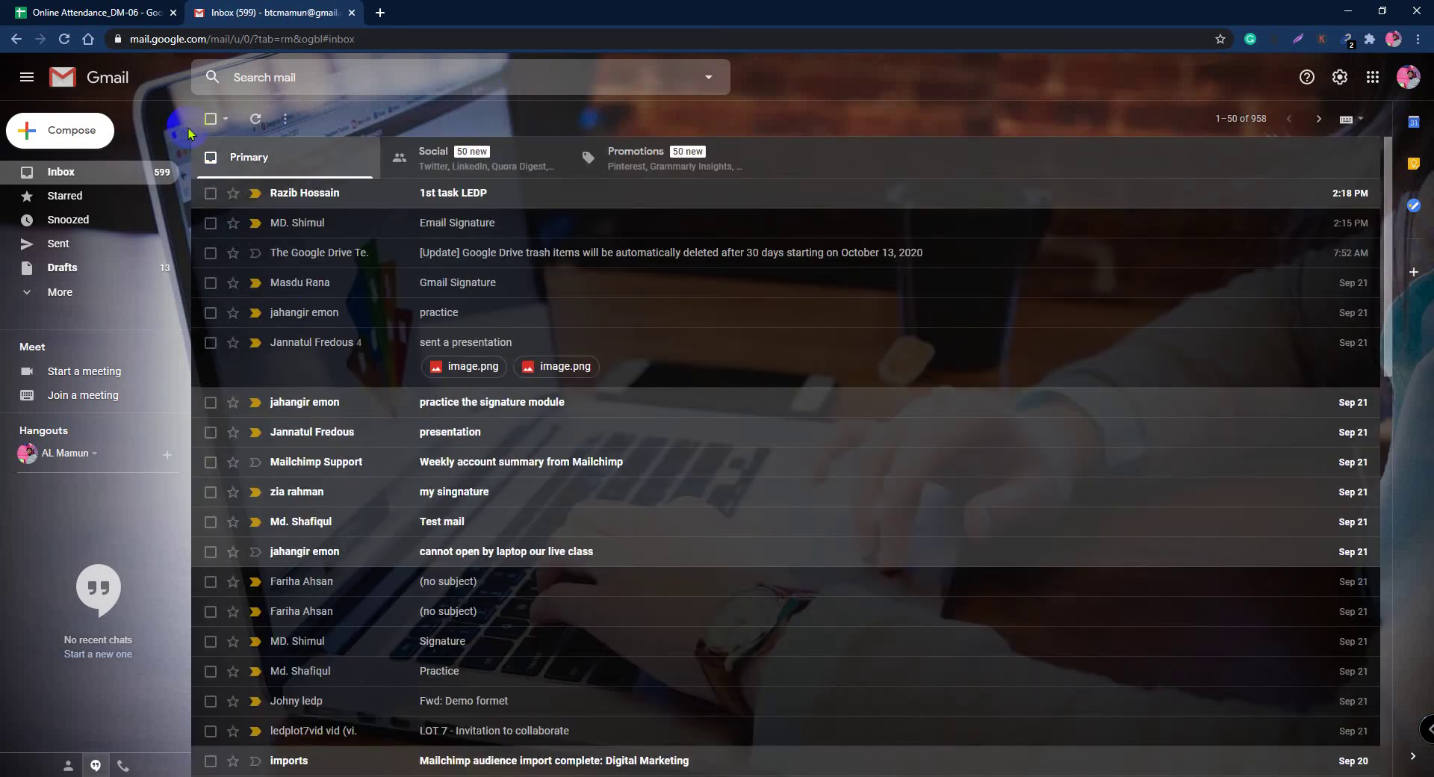
click(87, 13)
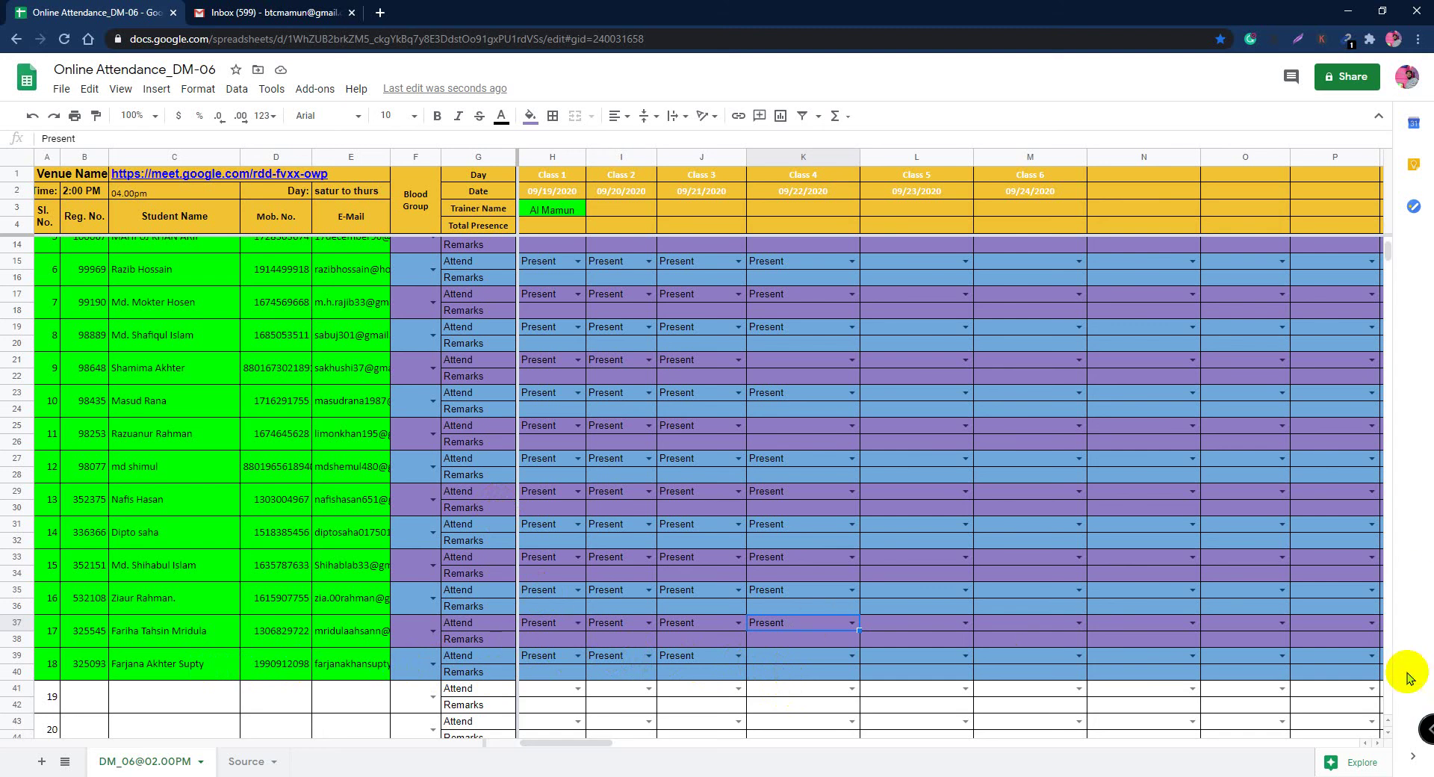
Step: Set K39 to Present for Class 4, glancing at Gmail before returning to the sheet
click(850, 655)
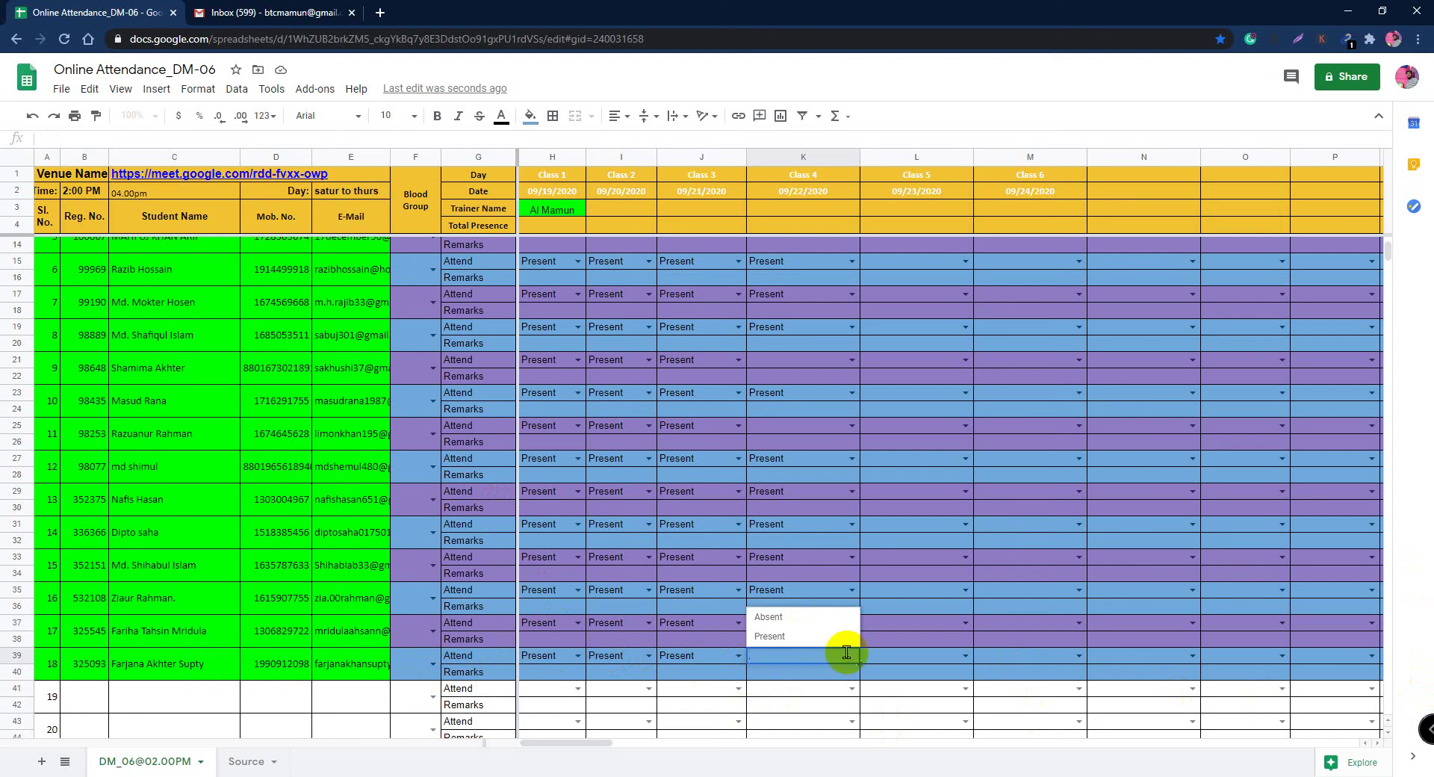
click(781, 637)
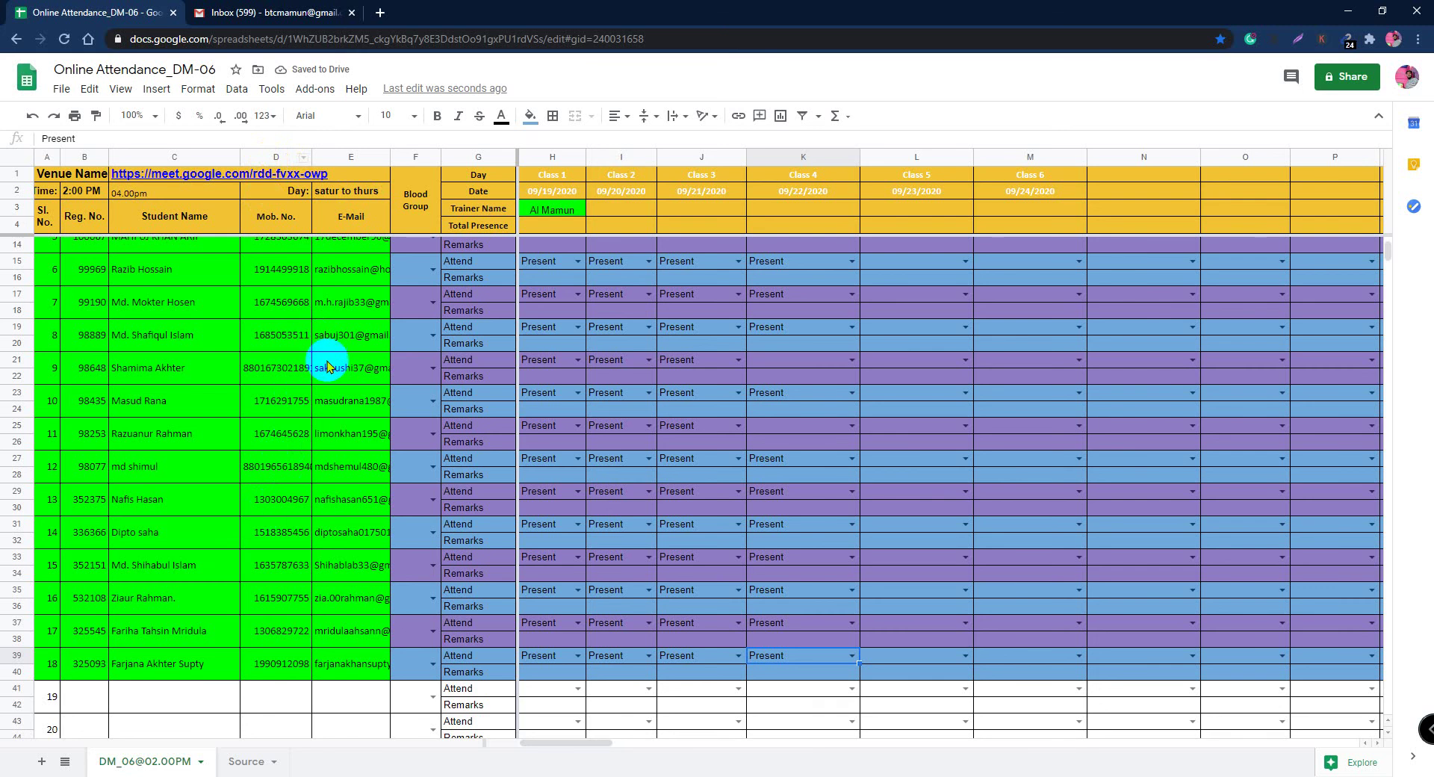
click(241, 10)
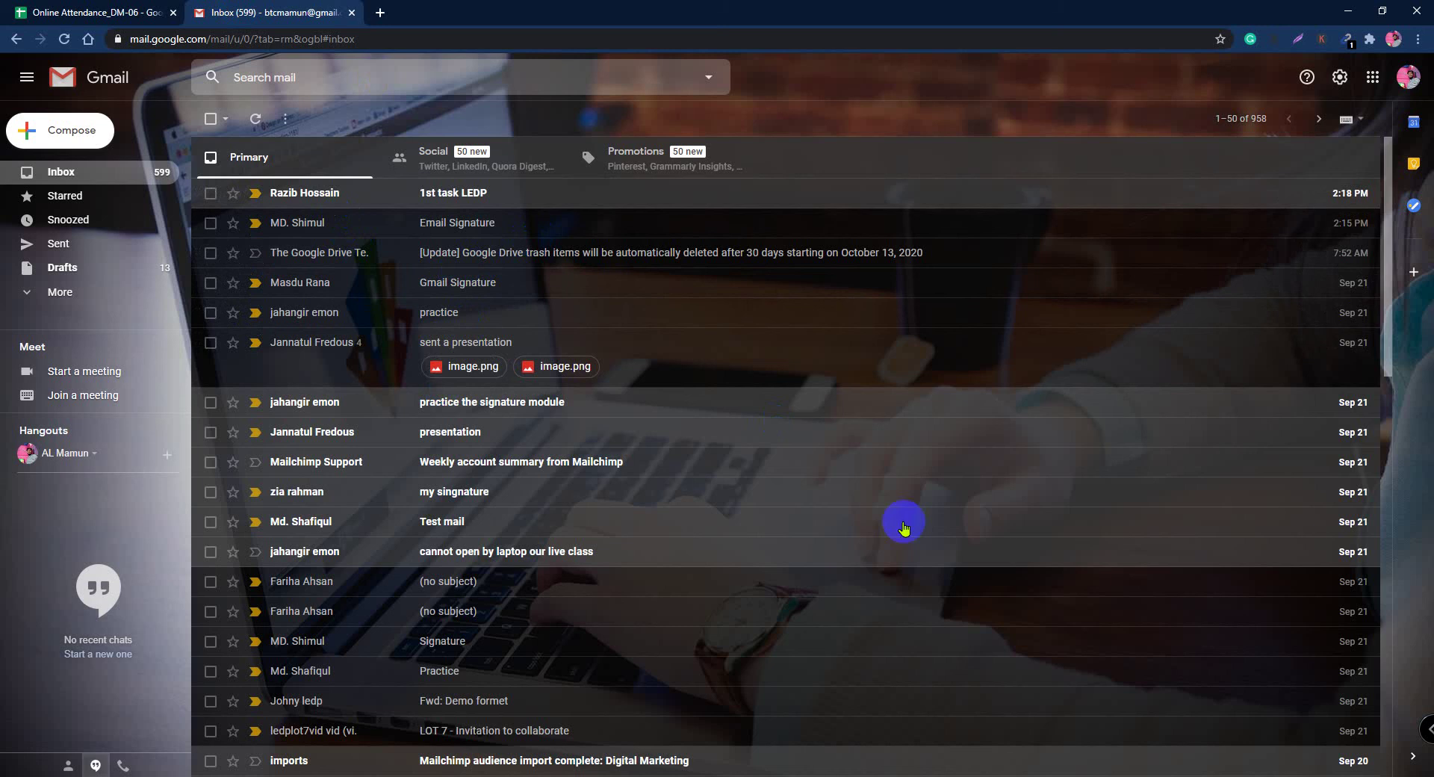
click(83, 11)
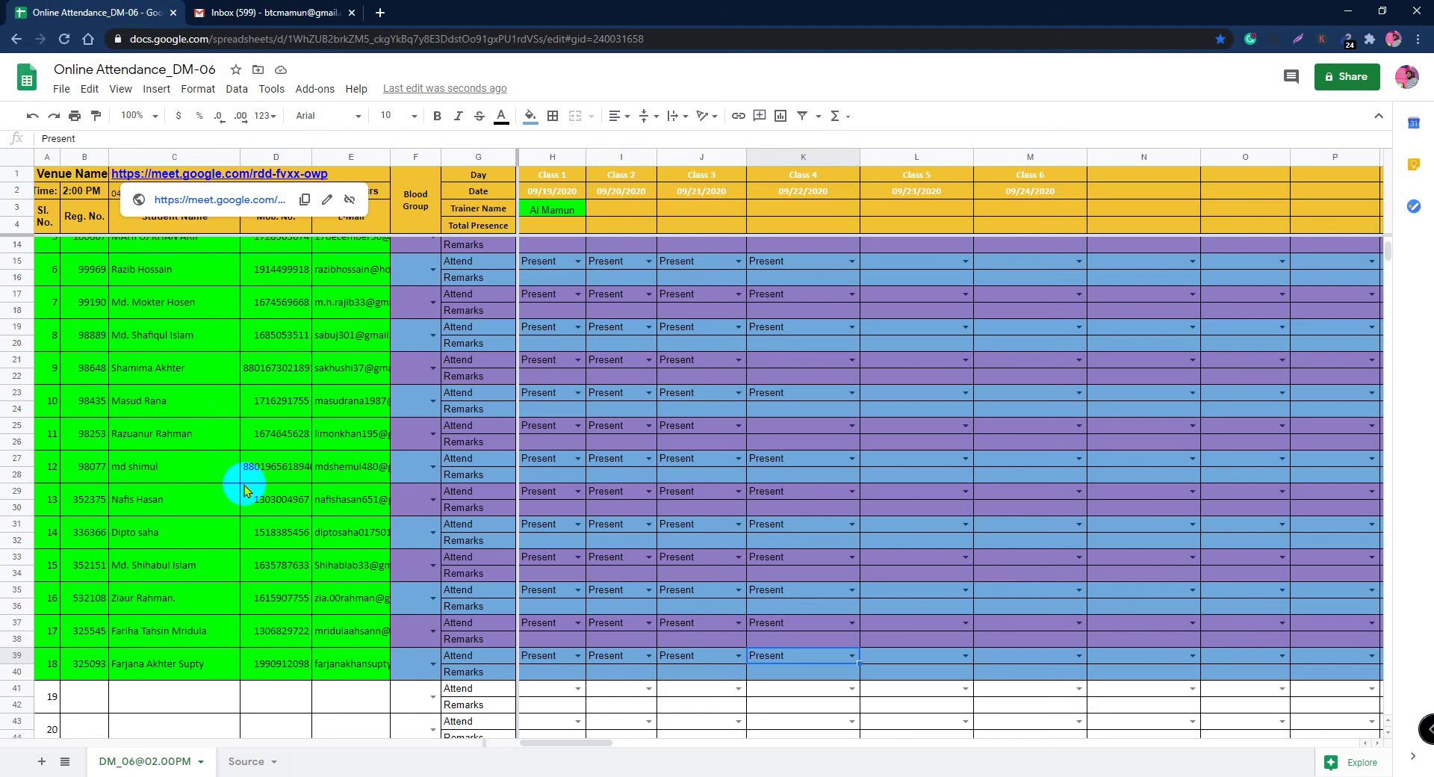
scroll(241, 486, up, 3)
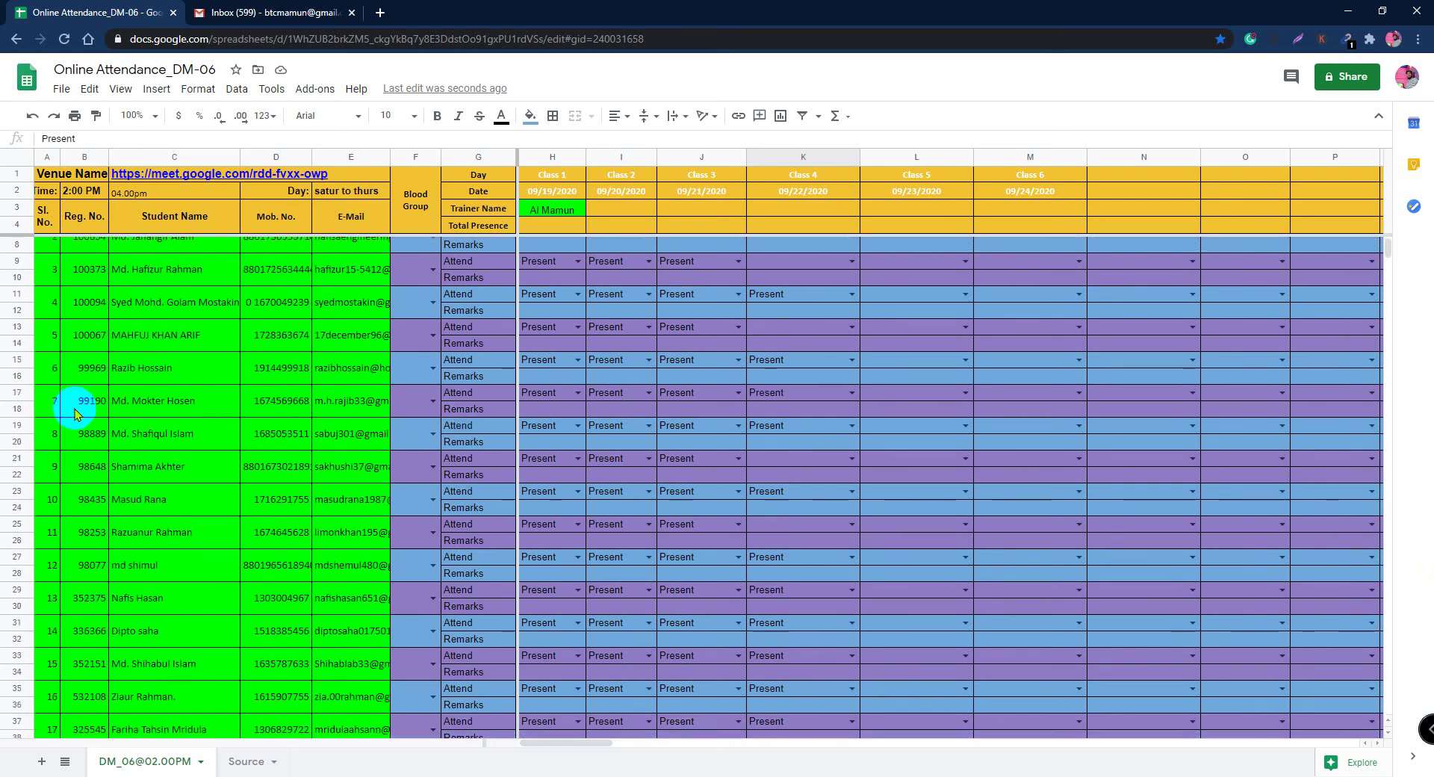
scroll(66, 287, down, 3)
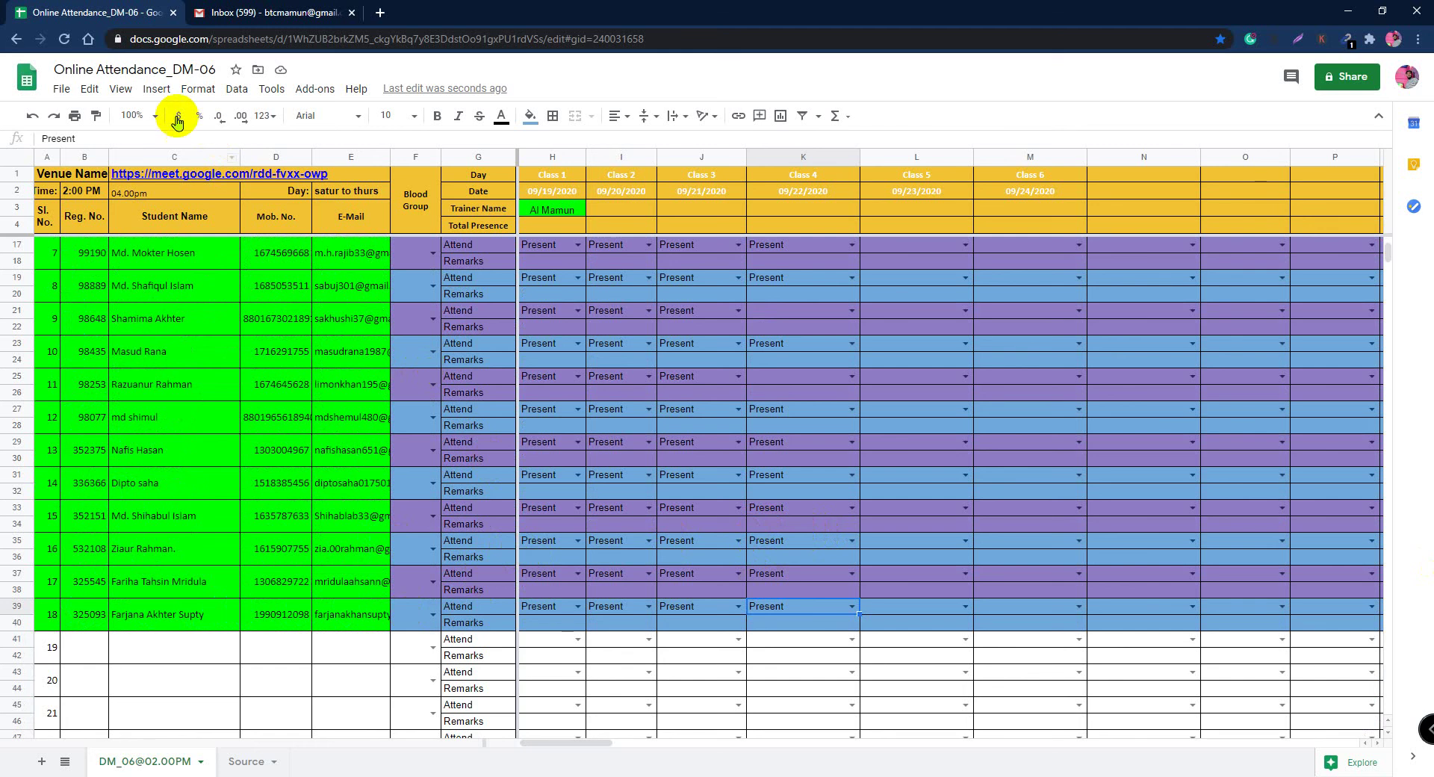
Step: Set the sheet zoom level to 125%
click(155, 115)
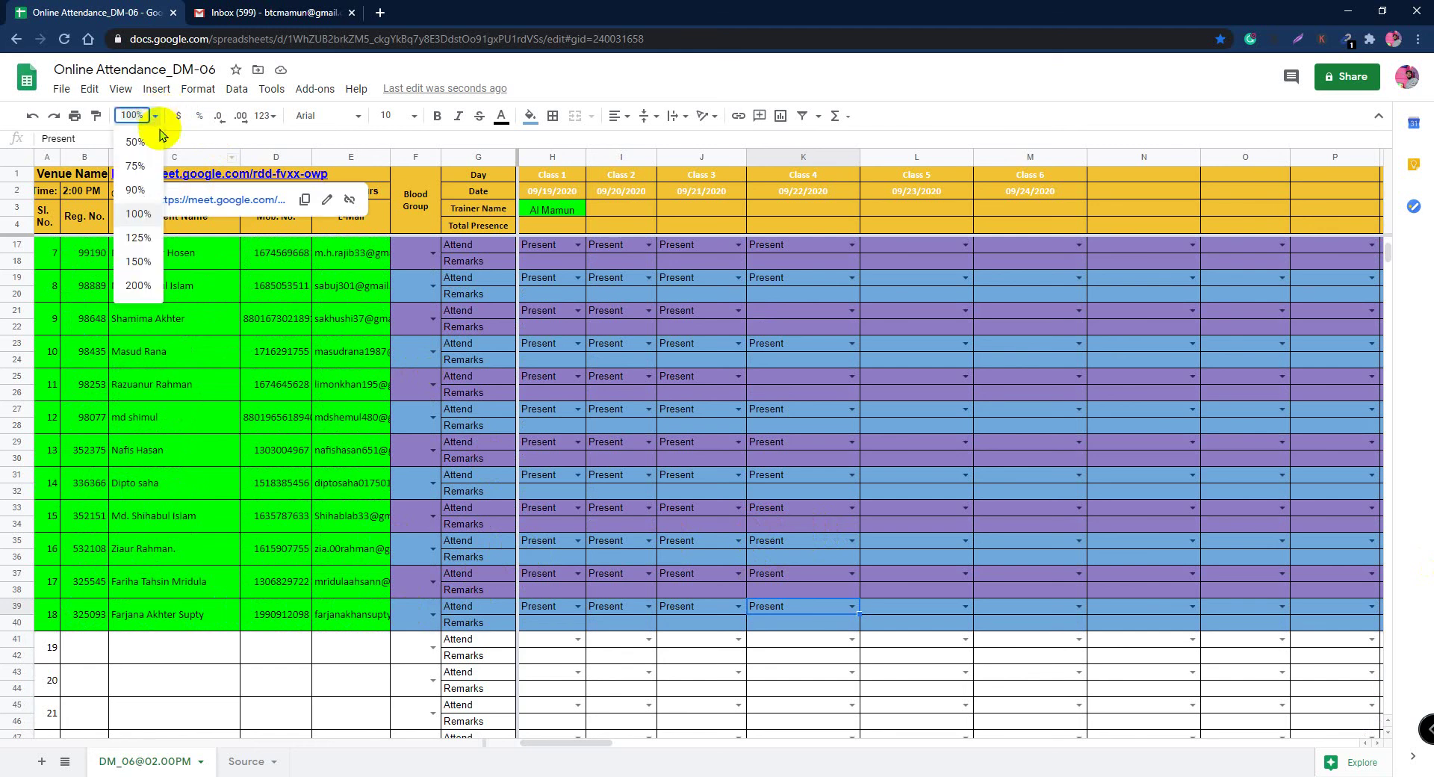
click(144, 242)
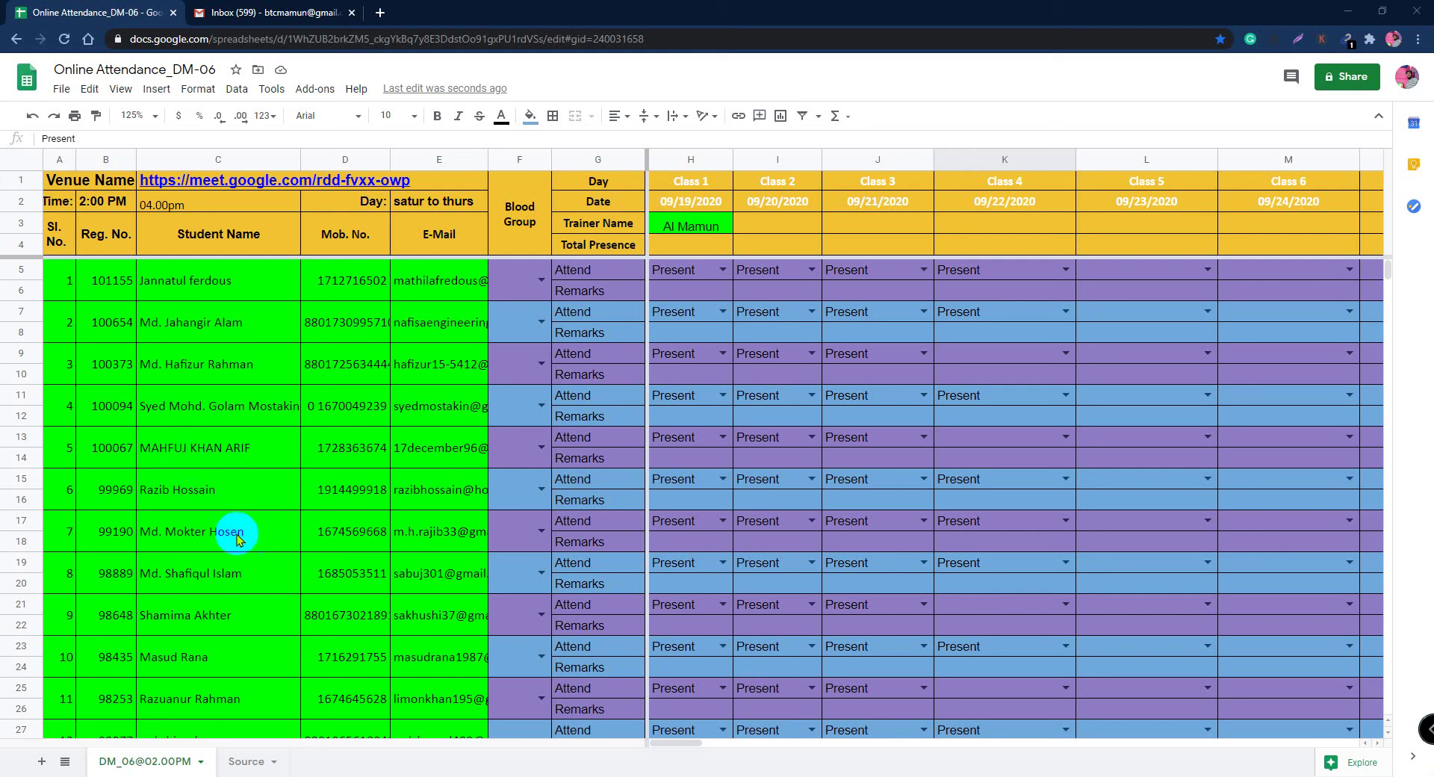
Step: Choose Present in K13 for student 5's Class 4 attendance
click(996, 441)
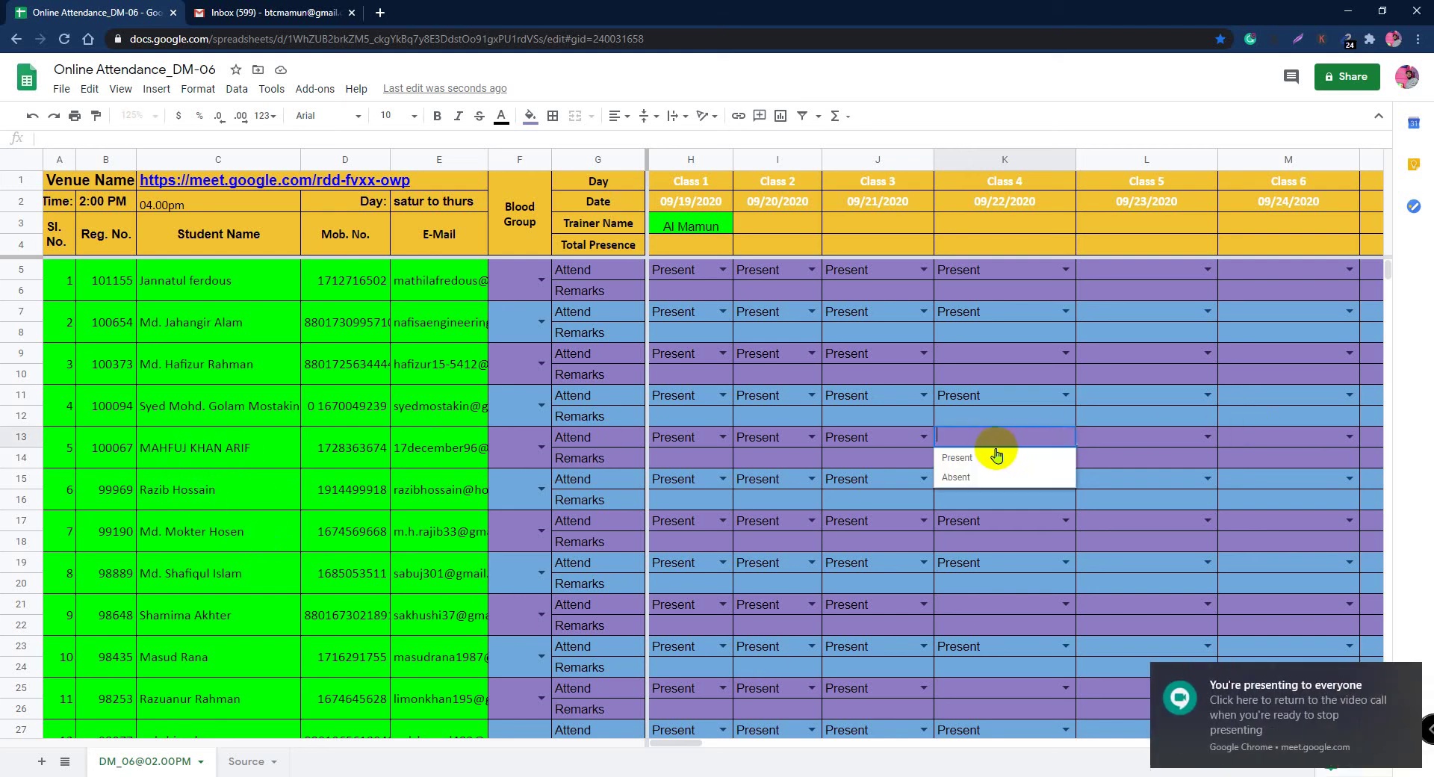
click(974, 457)
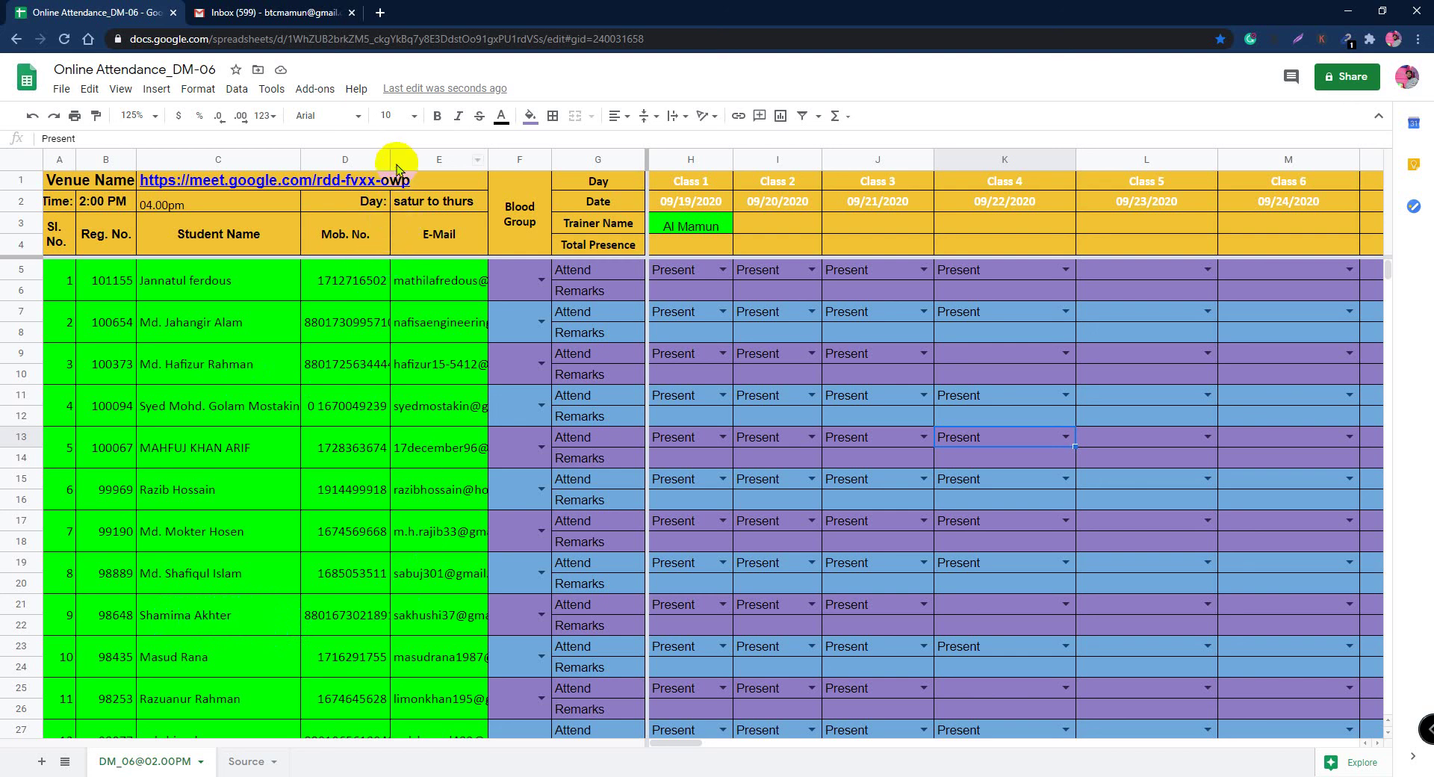
Step: Widen the Mob. No. column and set K21 to Present for student 9
drag(395, 159, 400, 160)
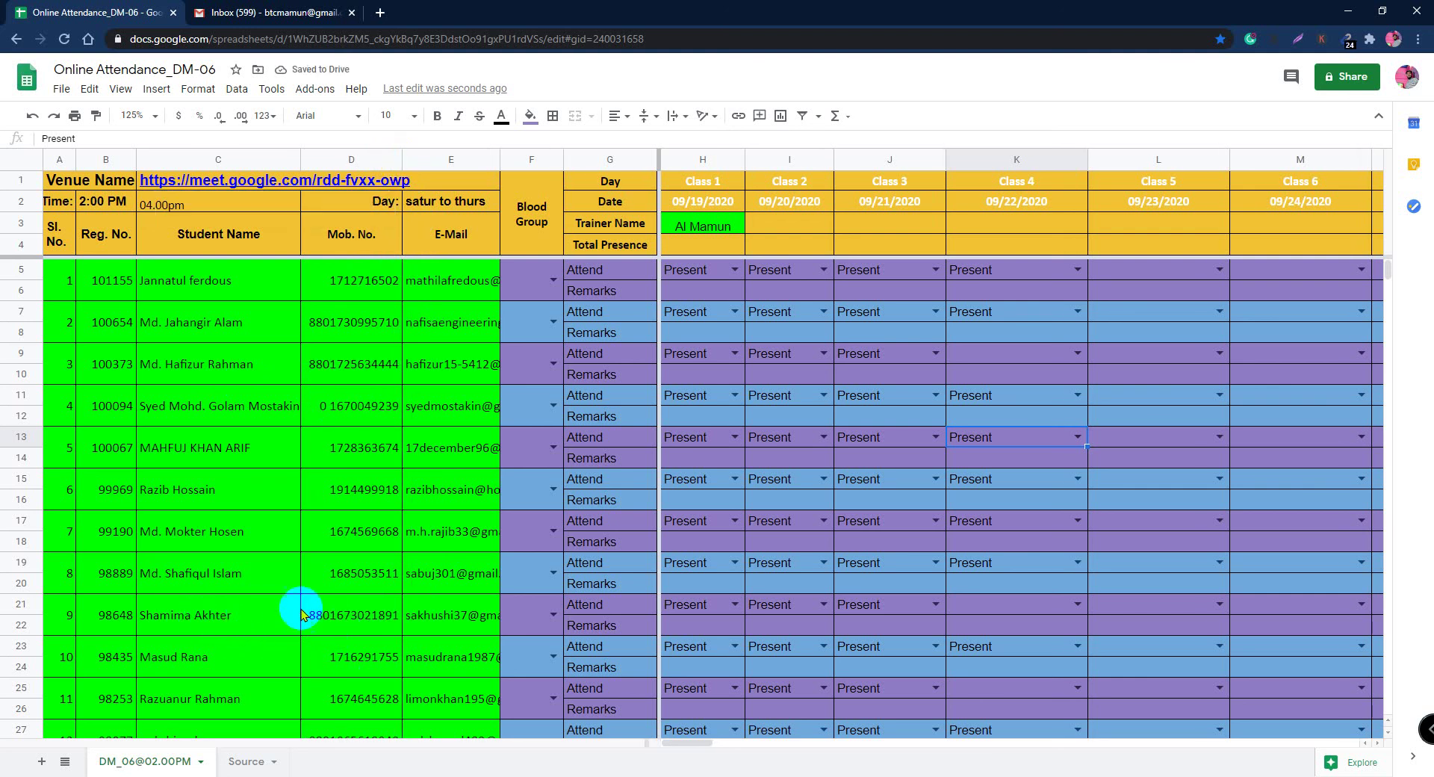
click(1073, 603)
click(994, 626)
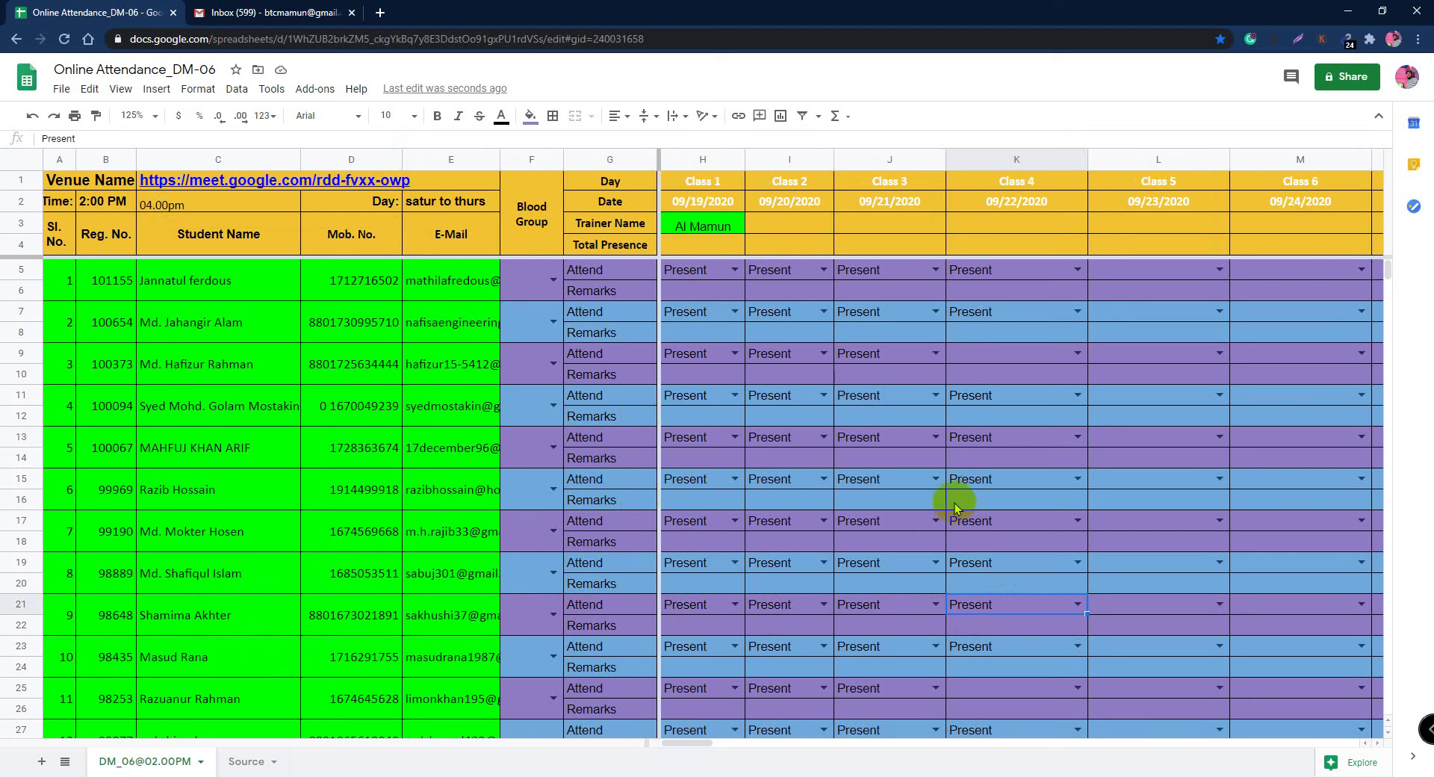
scroll(463, 635, down, 4)
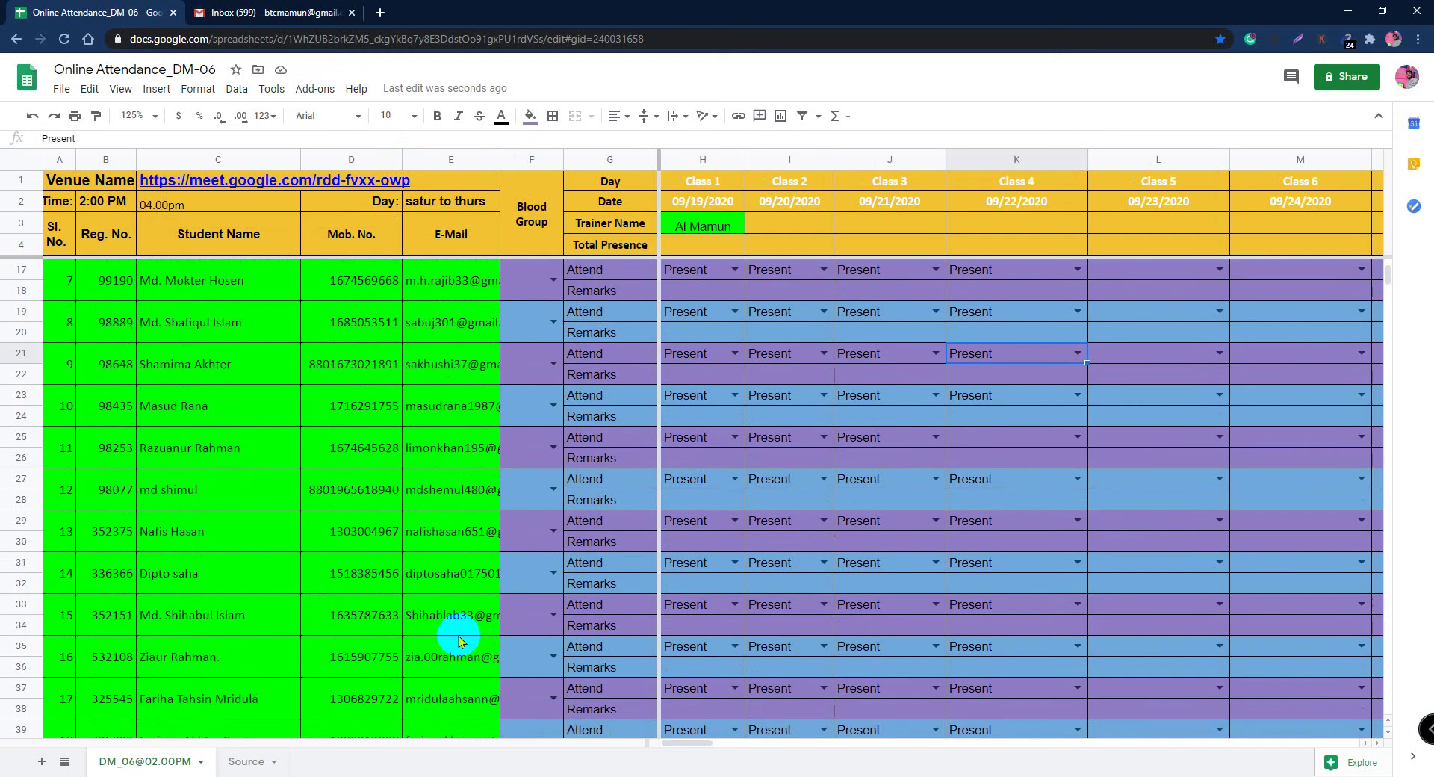
scroll(459, 640, down, 2)
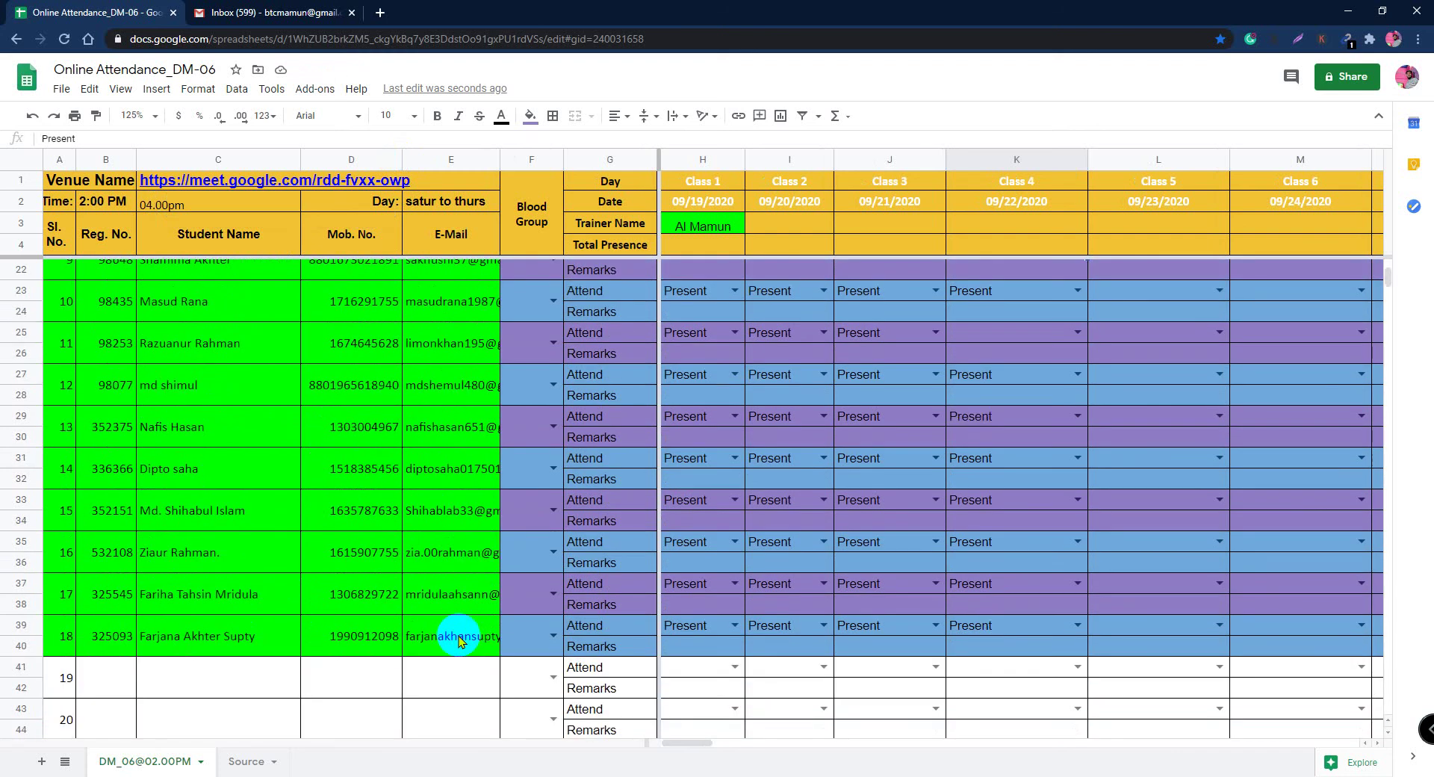
scroll(459, 640, up, 1)
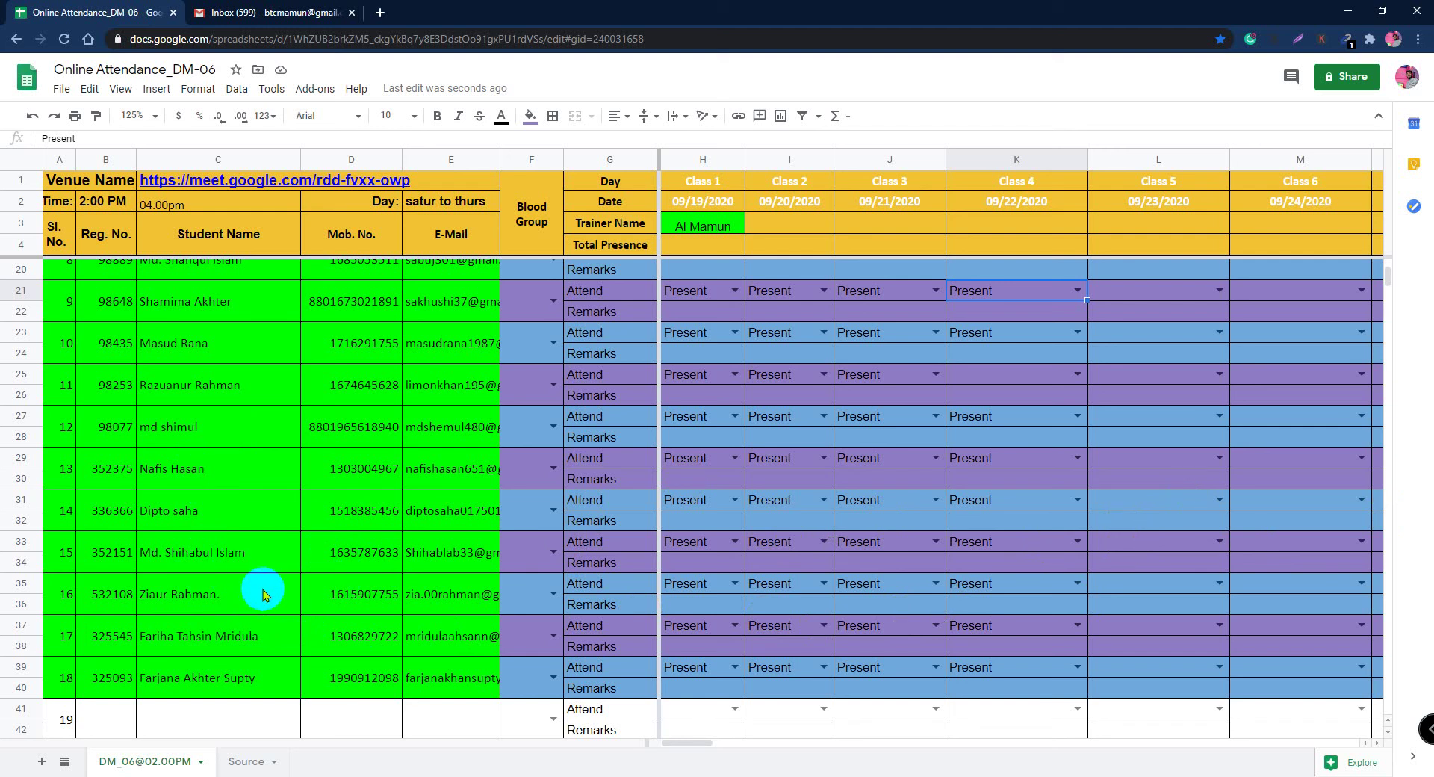
scroll(240, 550, up, 1)
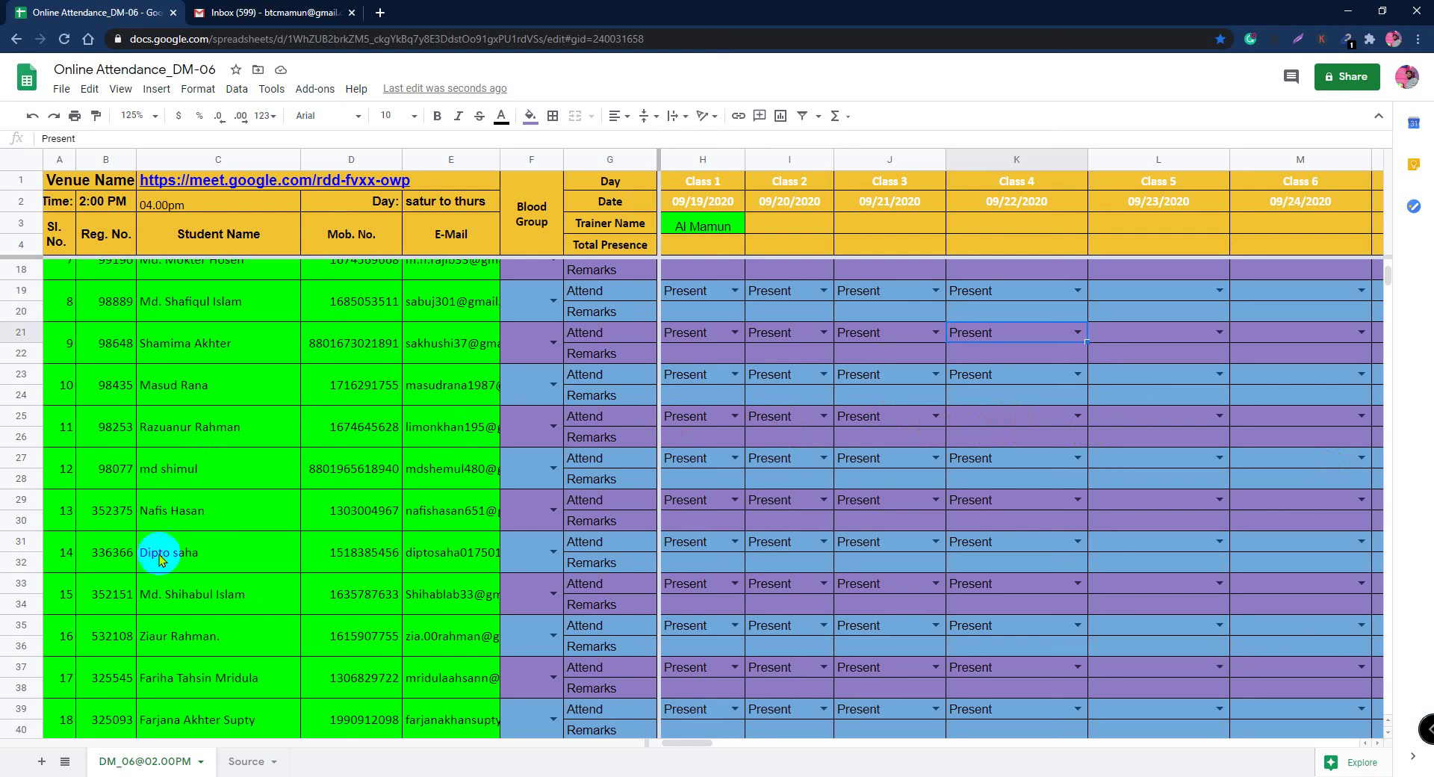
scroll(315, 562, down, 1)
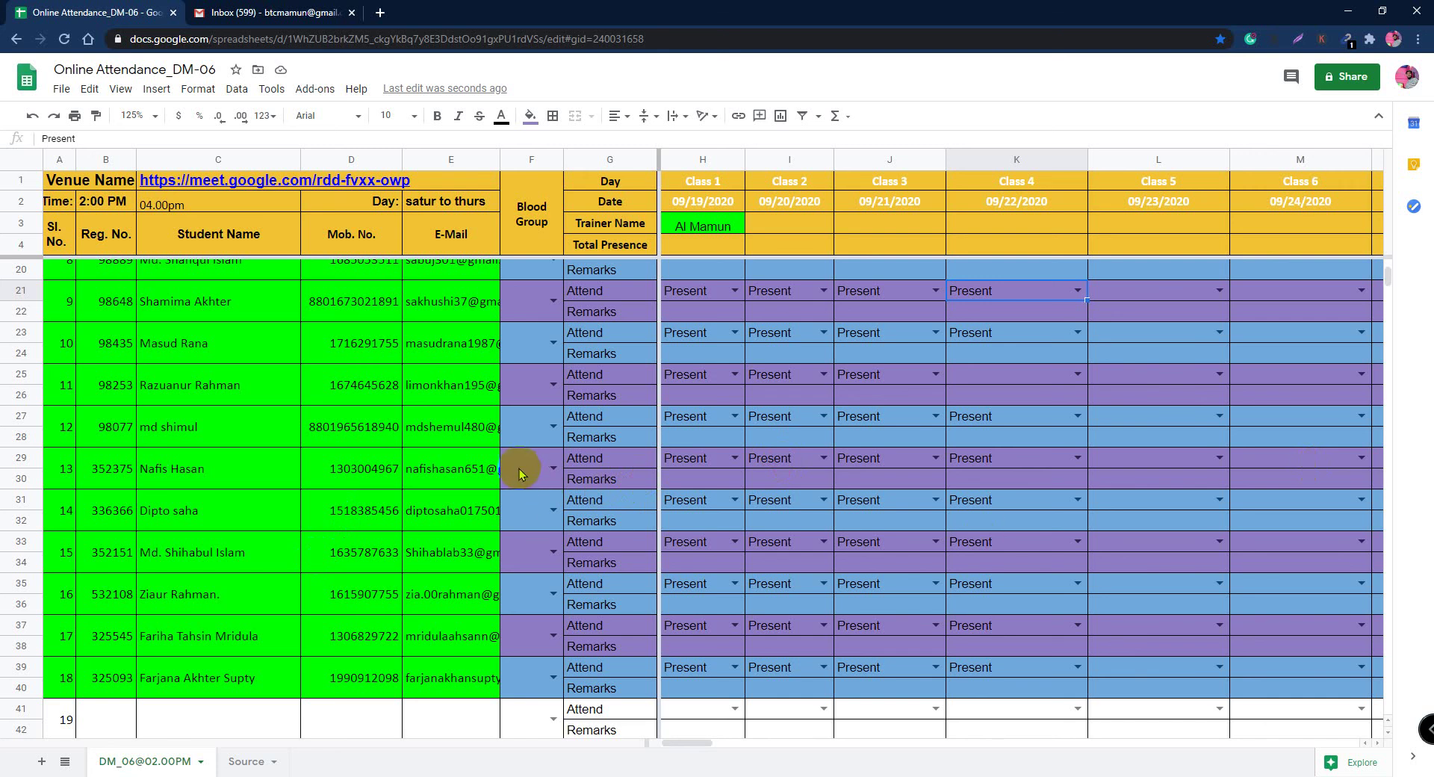
scroll(502, 474, up, 5)
scroll(502, 474, up, 1)
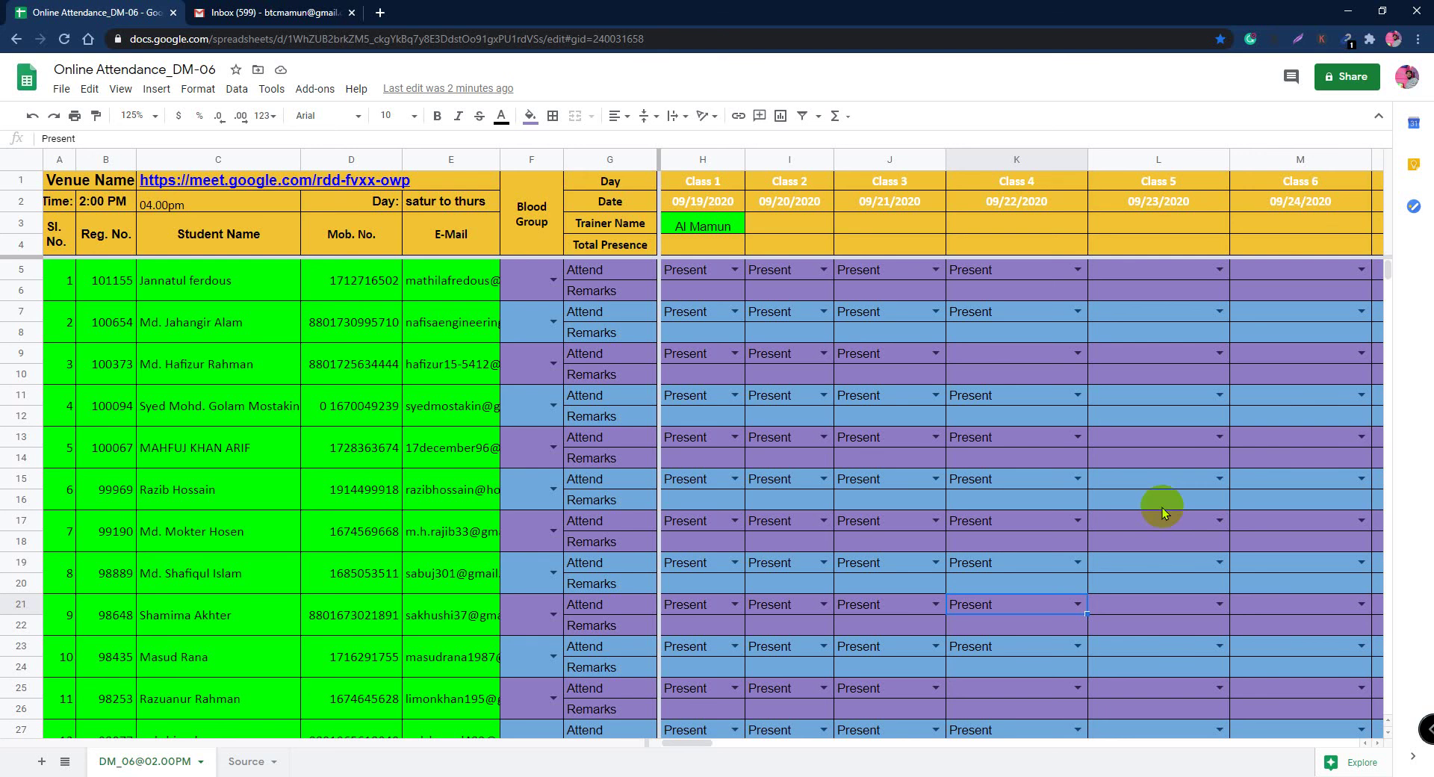
scroll(191, 702, down, 1)
scroll(191, 702, down, 3)
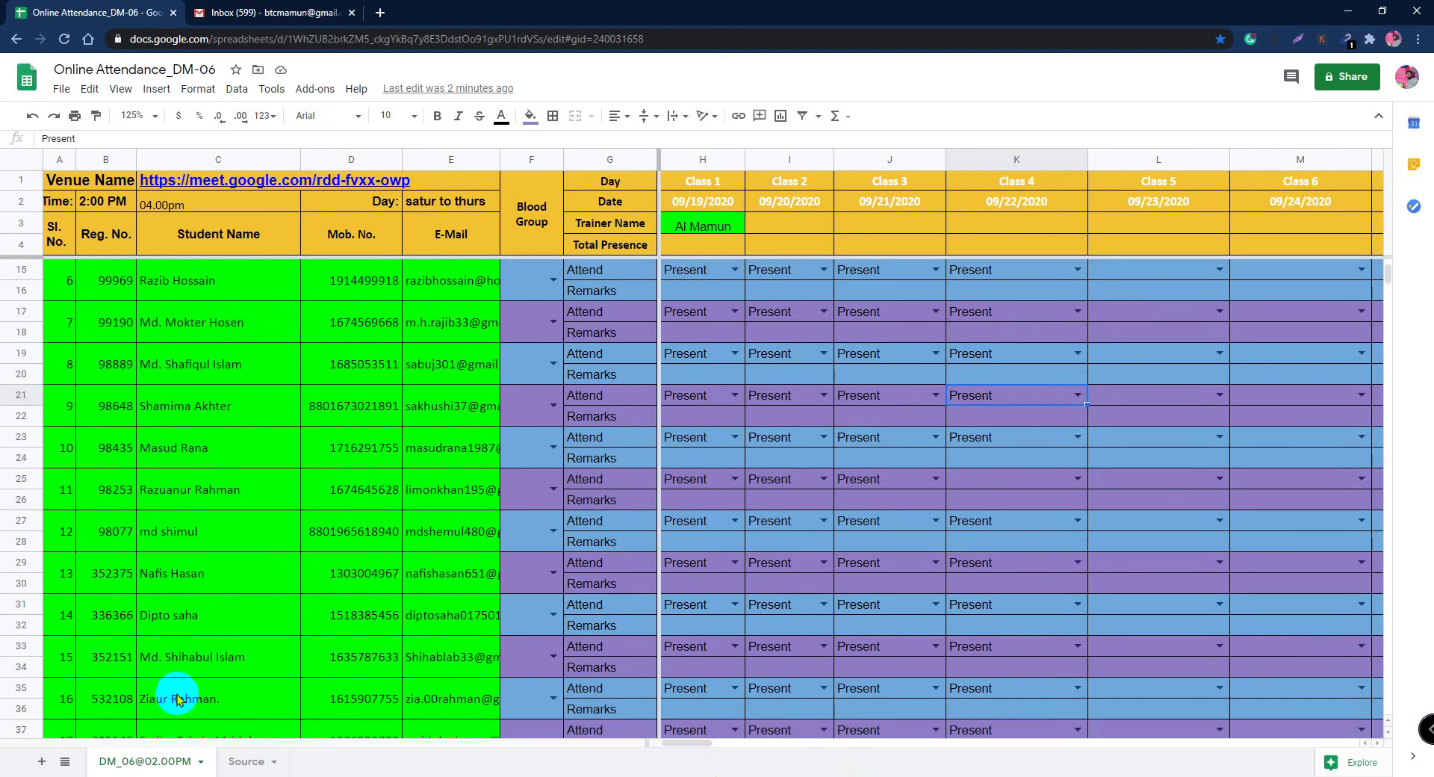
scroll(179, 700, down, 3)
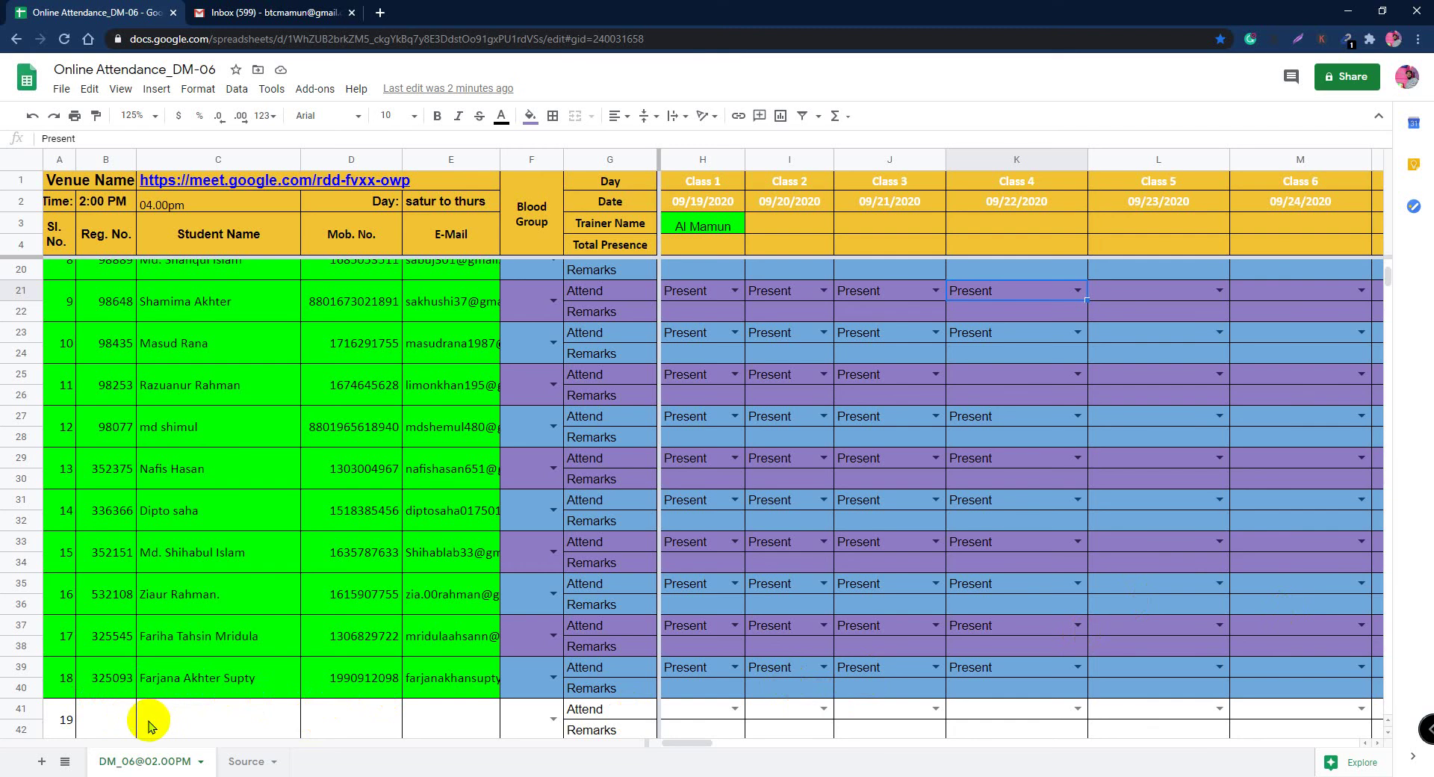
scroll(251, 691, down, 1)
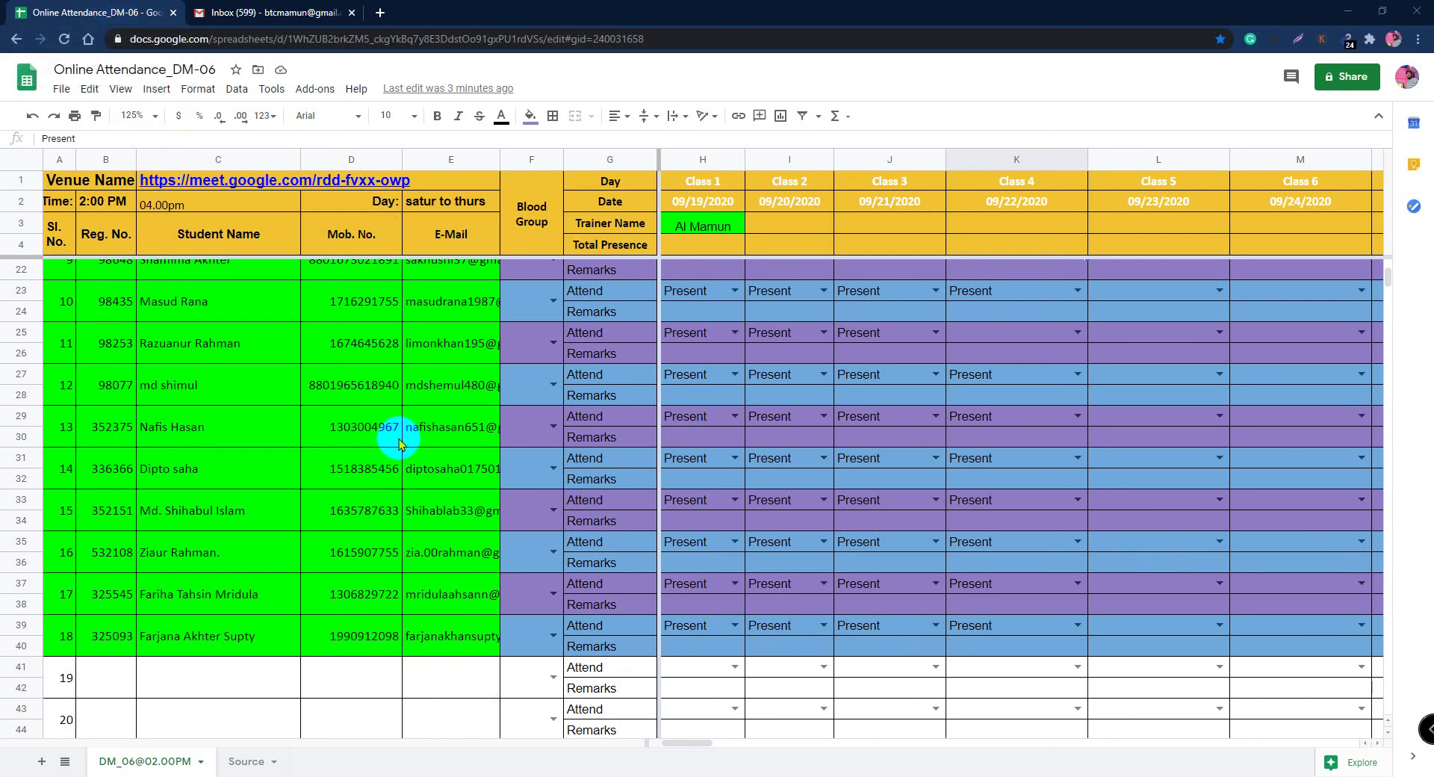
Step: In a new tab, open the DM 6 Day spreadsheet from the LEDP bookmarks' Google Sheet folder
click(380, 13)
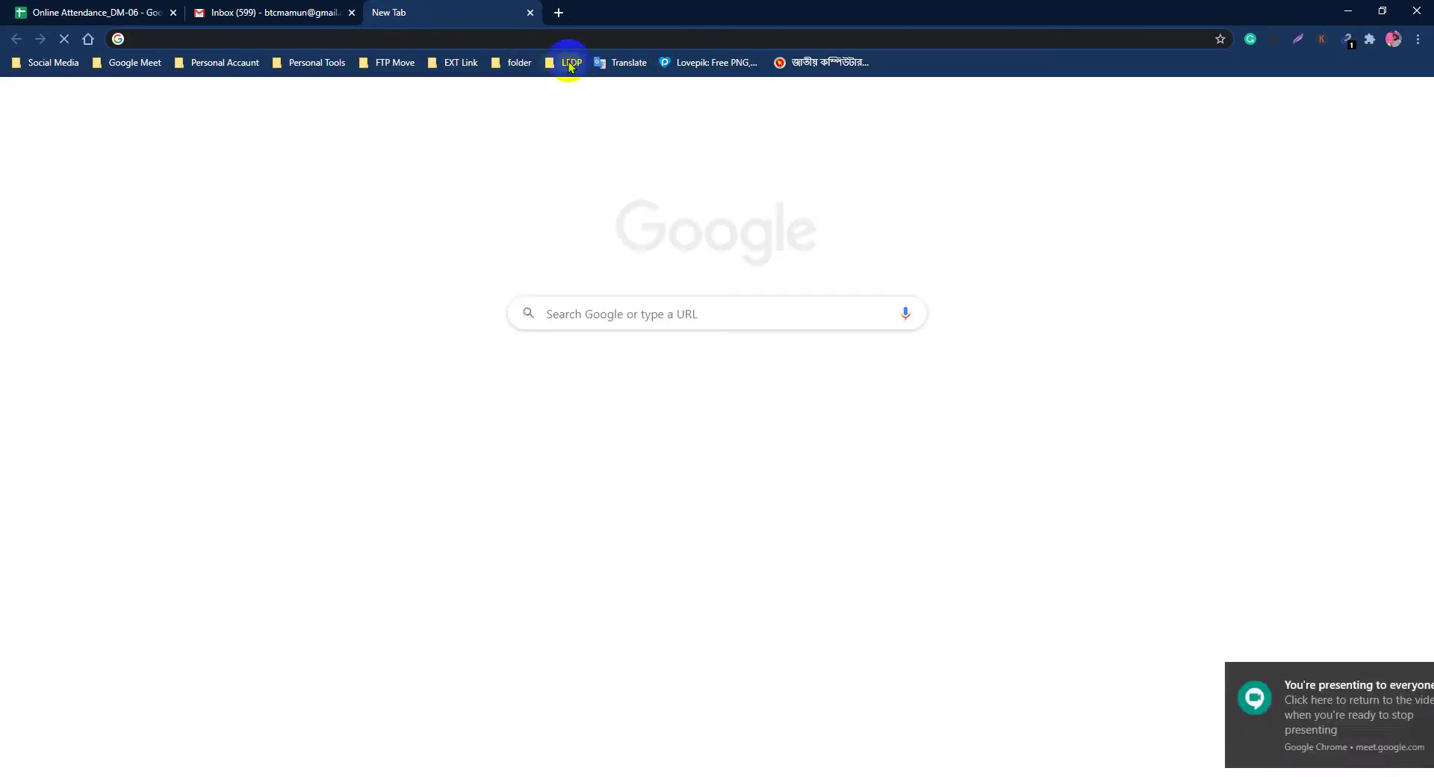
click(570, 63)
click(606, 153)
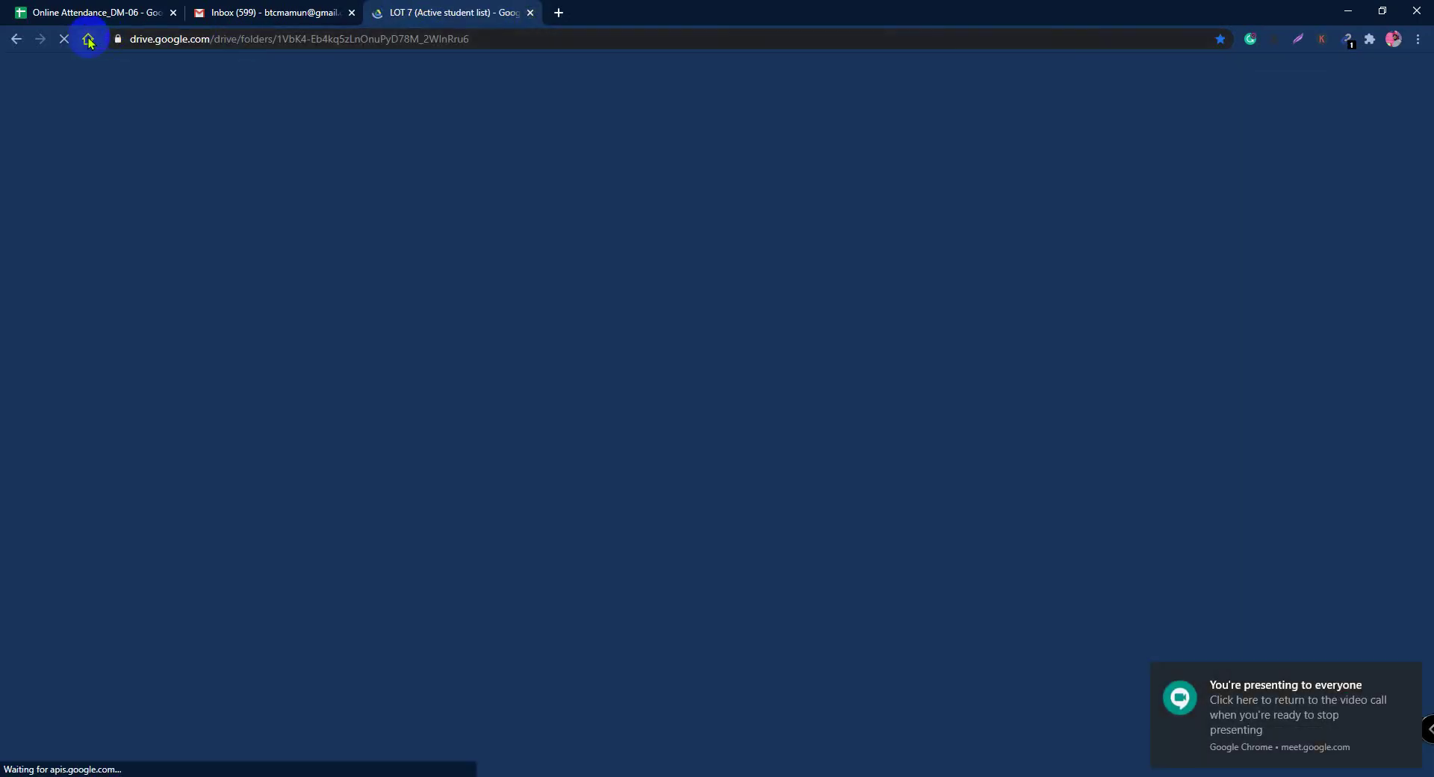
click(406, 48)
key(alt+Left)
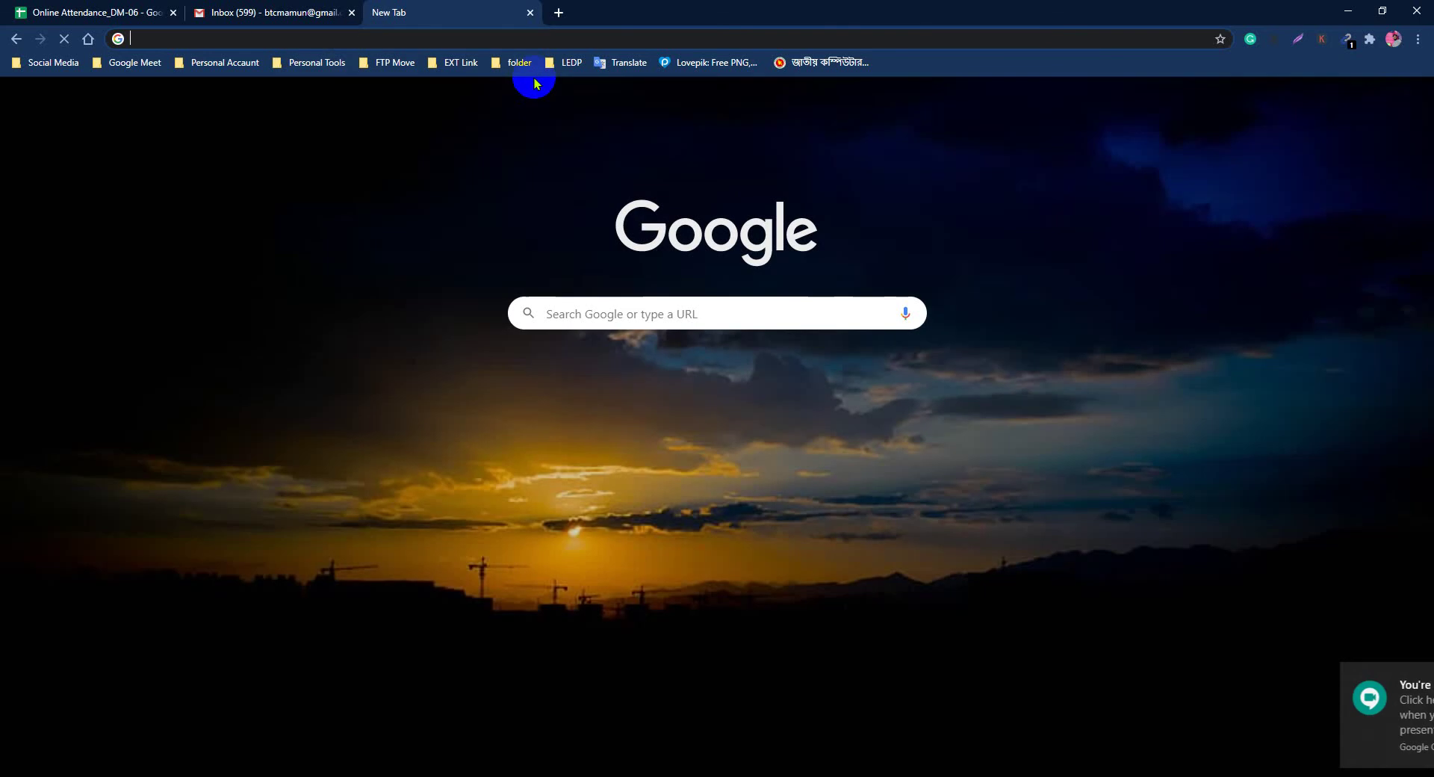
click(567, 63)
mouse_move(613, 91)
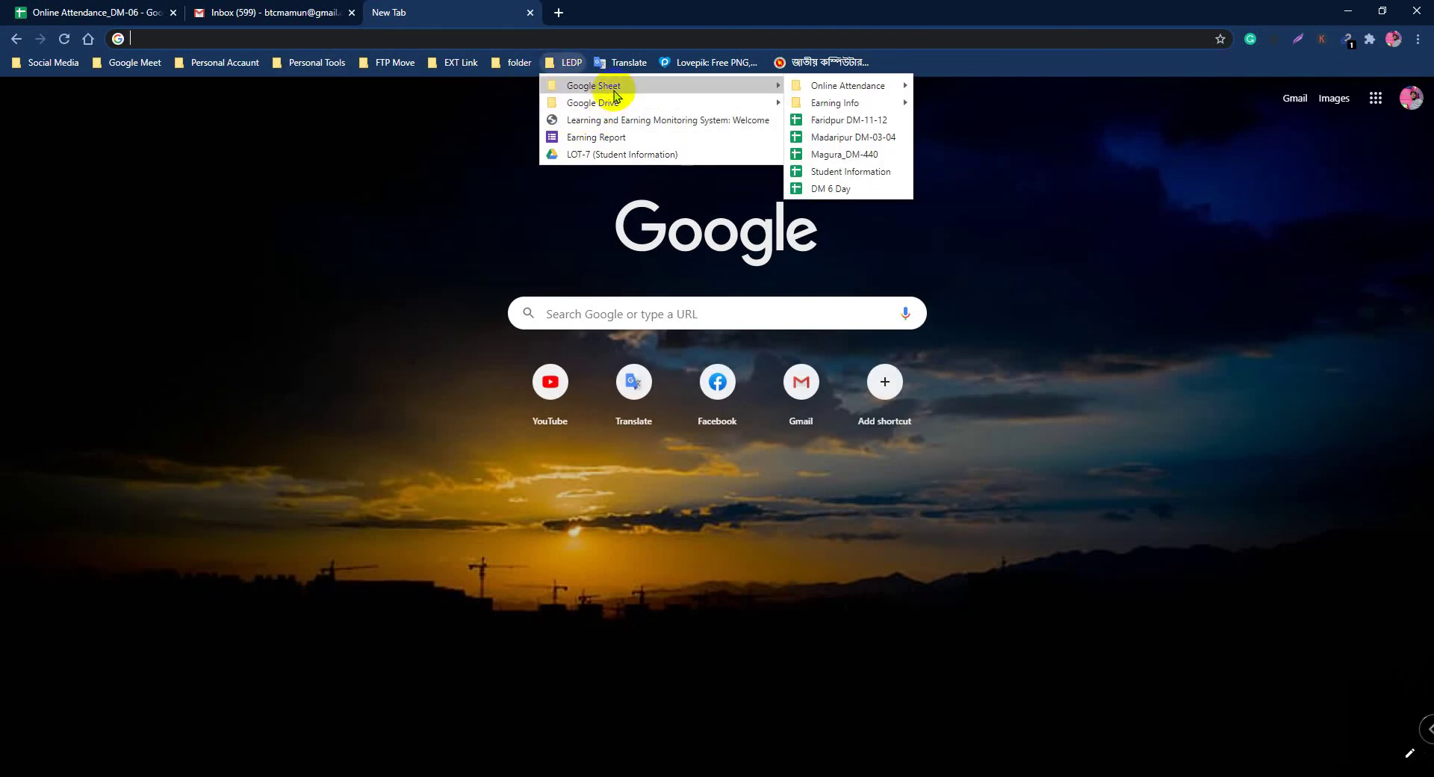
click(831, 189)
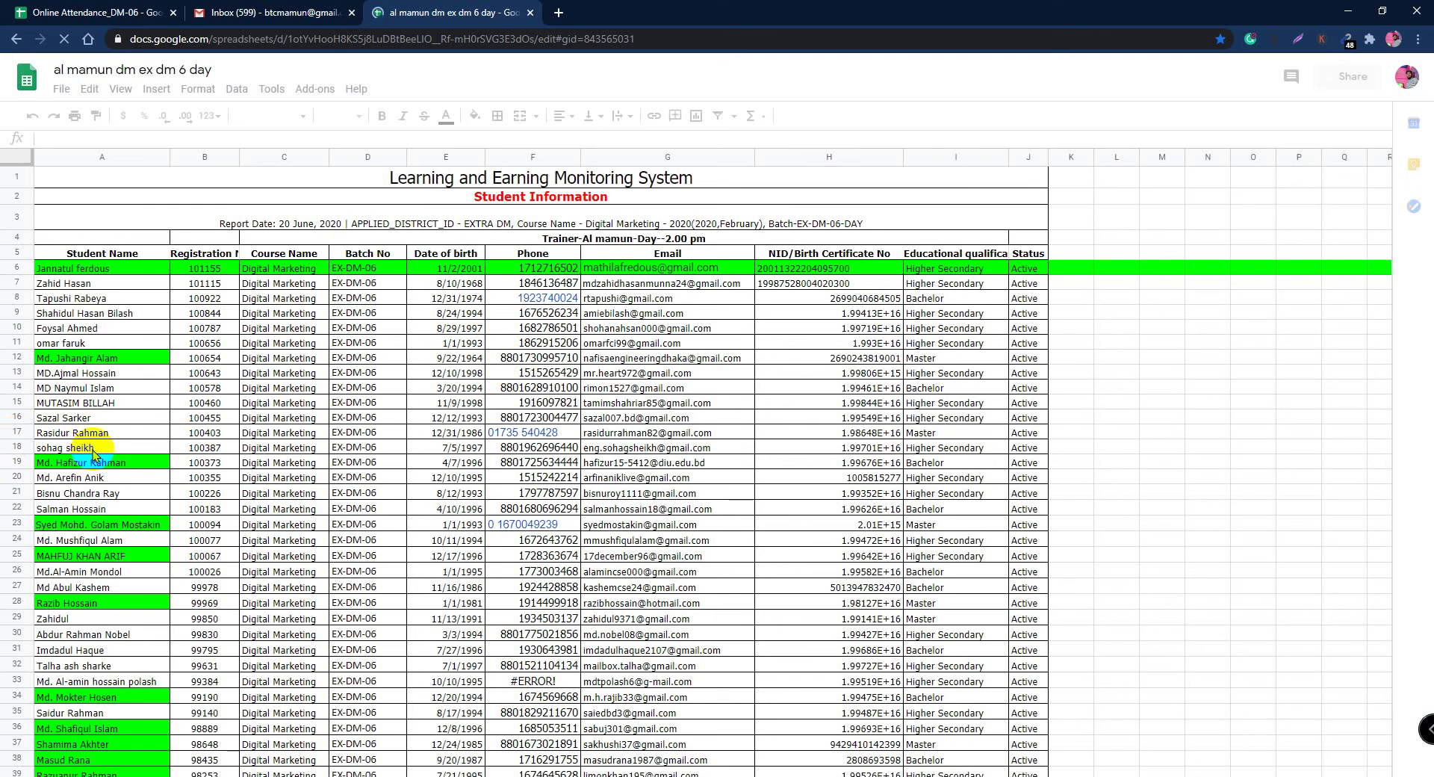
Step: Fill name cell A45 bright green in the DM 6 Day list, then return to Online Attendance_DM-06
scroll(93, 453, down, 2)
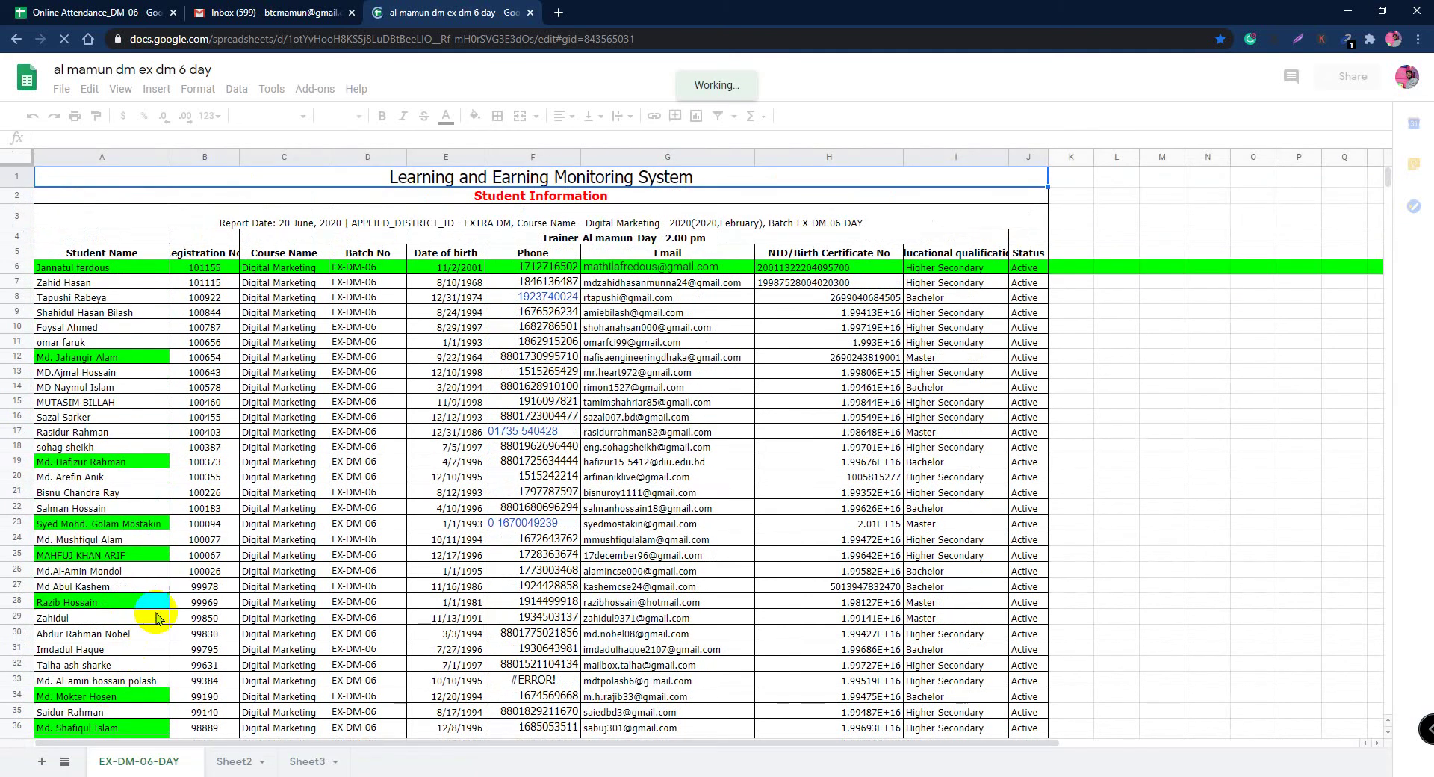
scroll(157, 618, down, 2)
scroll(157, 617, down, 1)
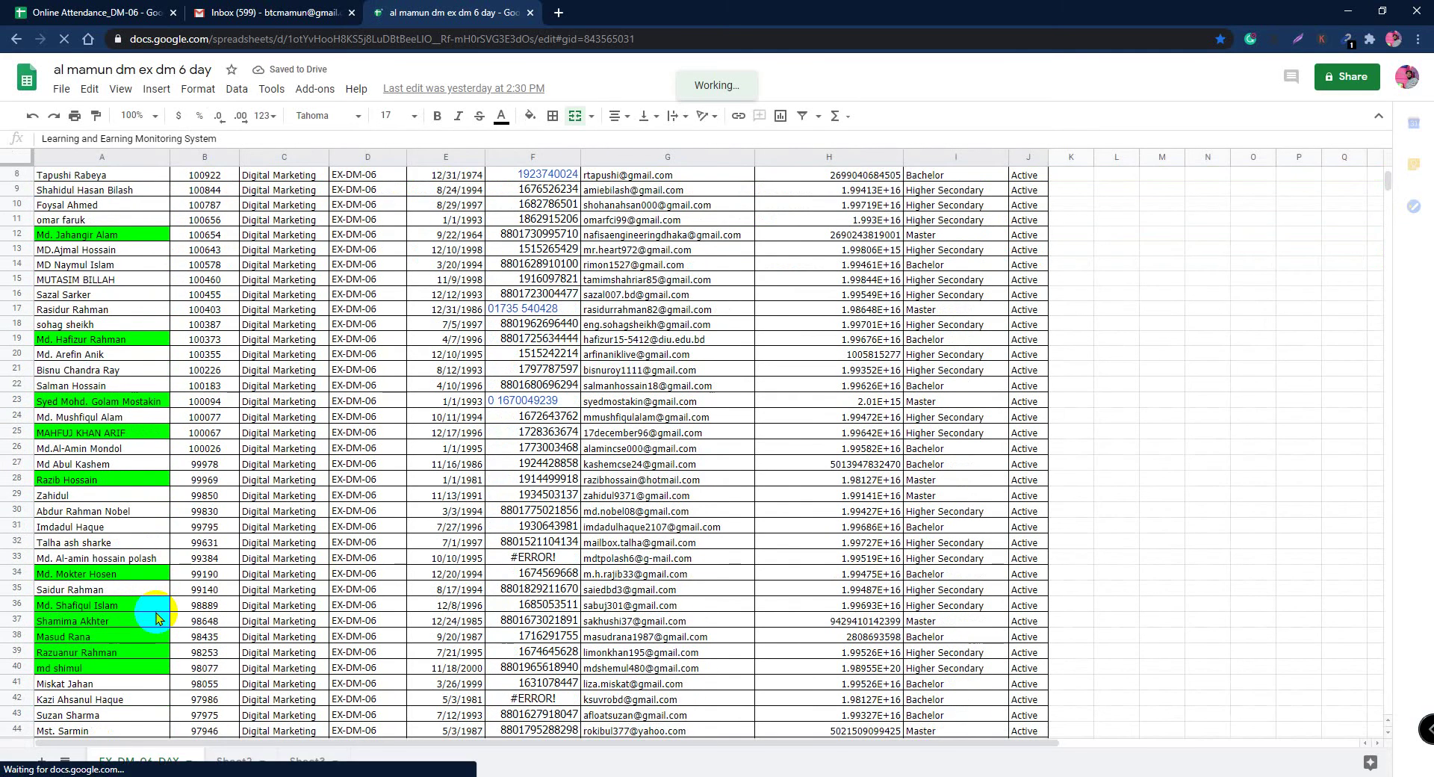
scroll(156, 618, down, 1)
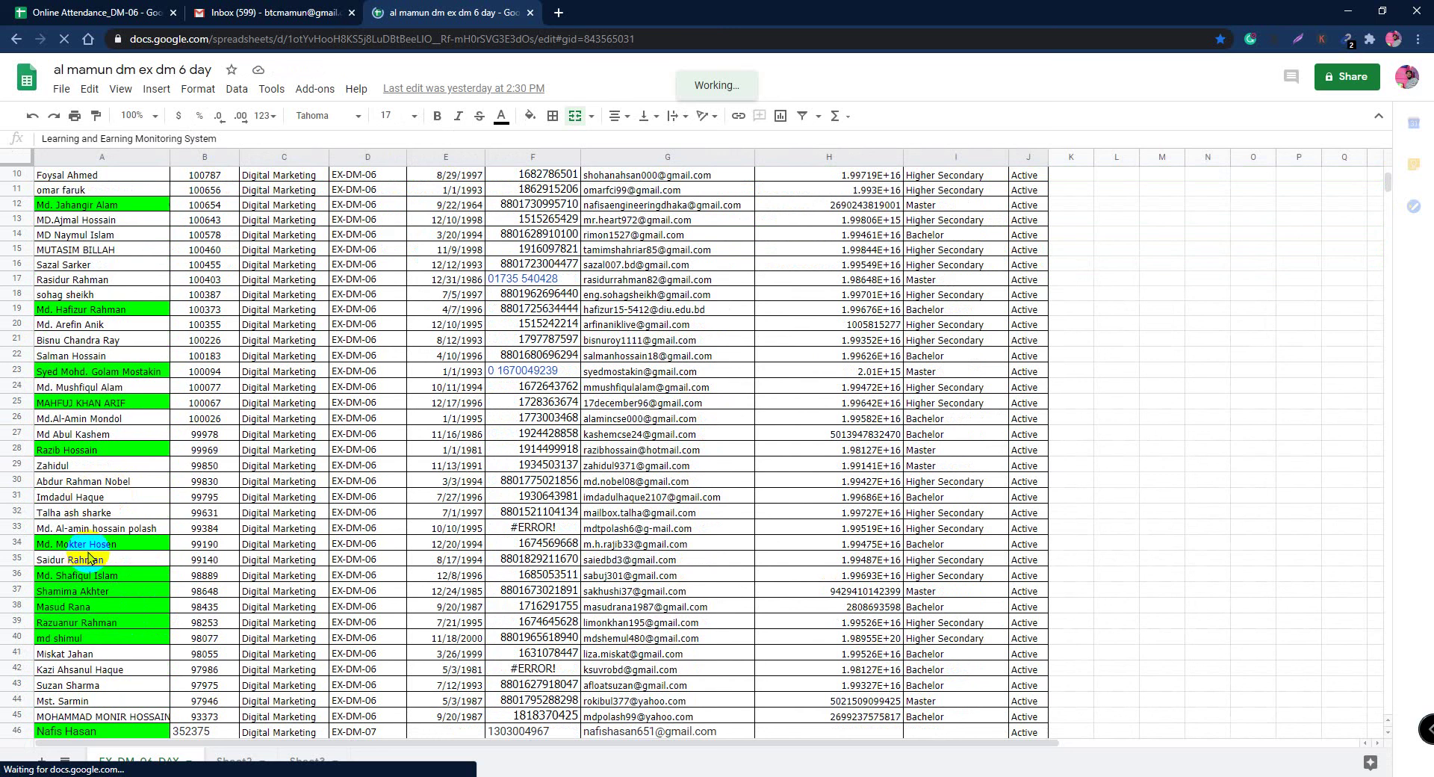
scroll(88, 556, down, 1)
scroll(89, 556, down, 1)
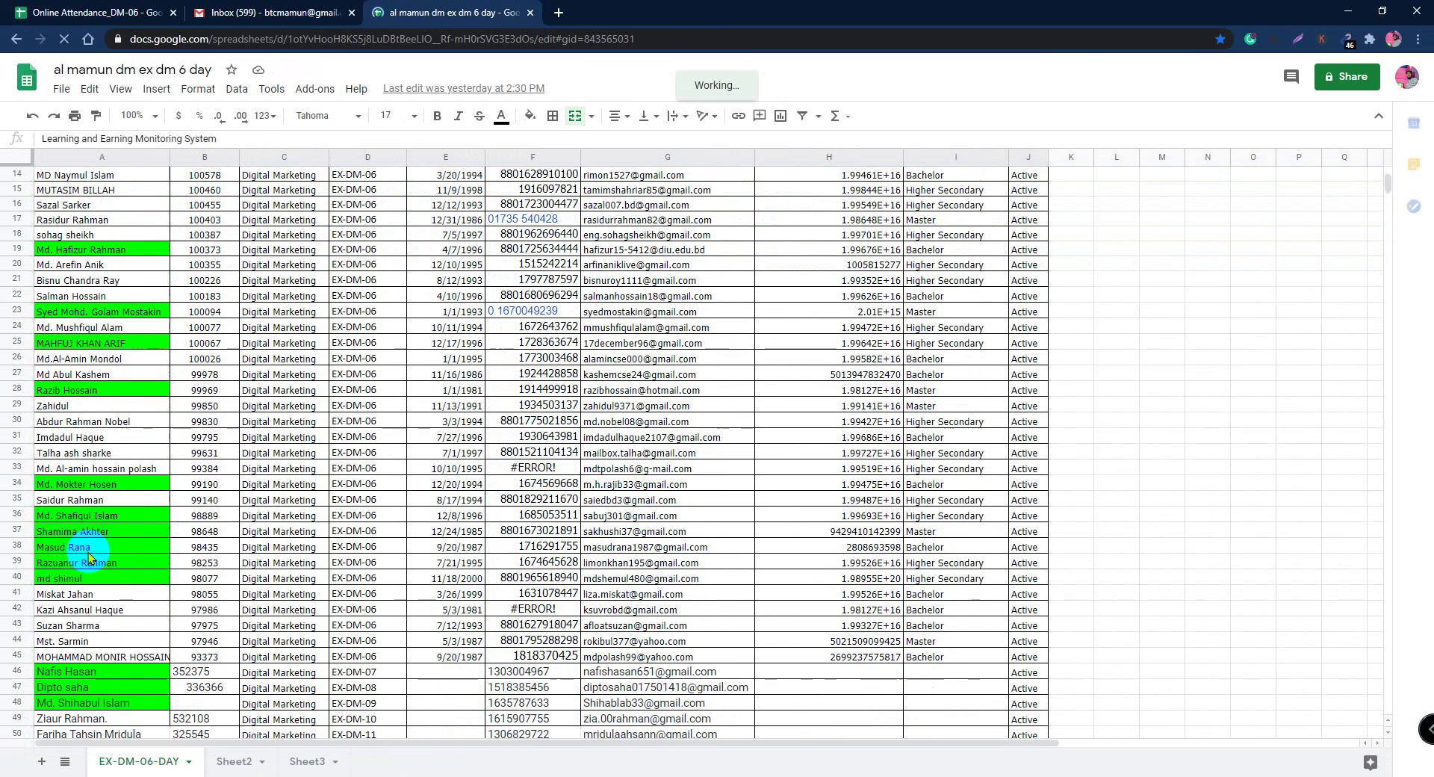
scroll(535, 534, down, 3)
scroll(535, 534, down, 1)
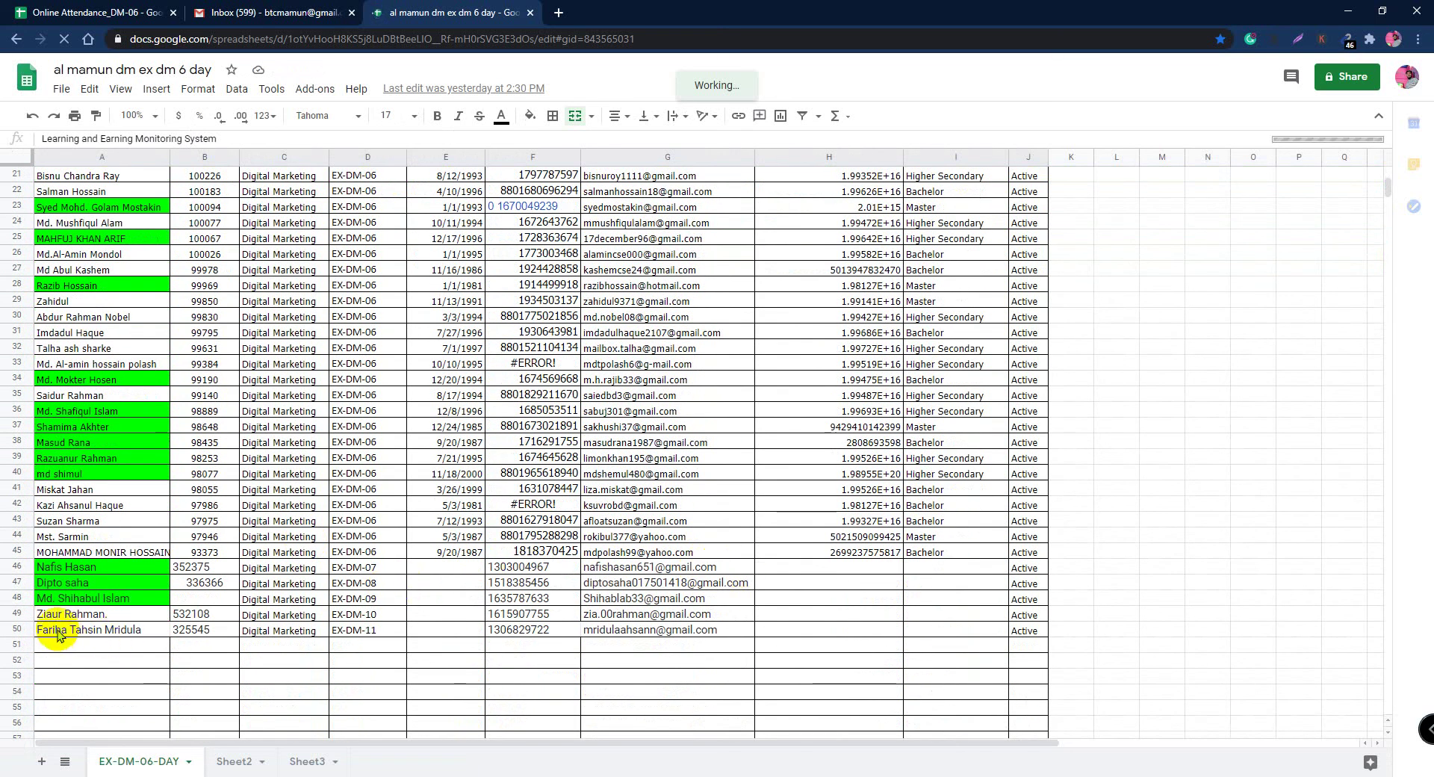
click(112, 551)
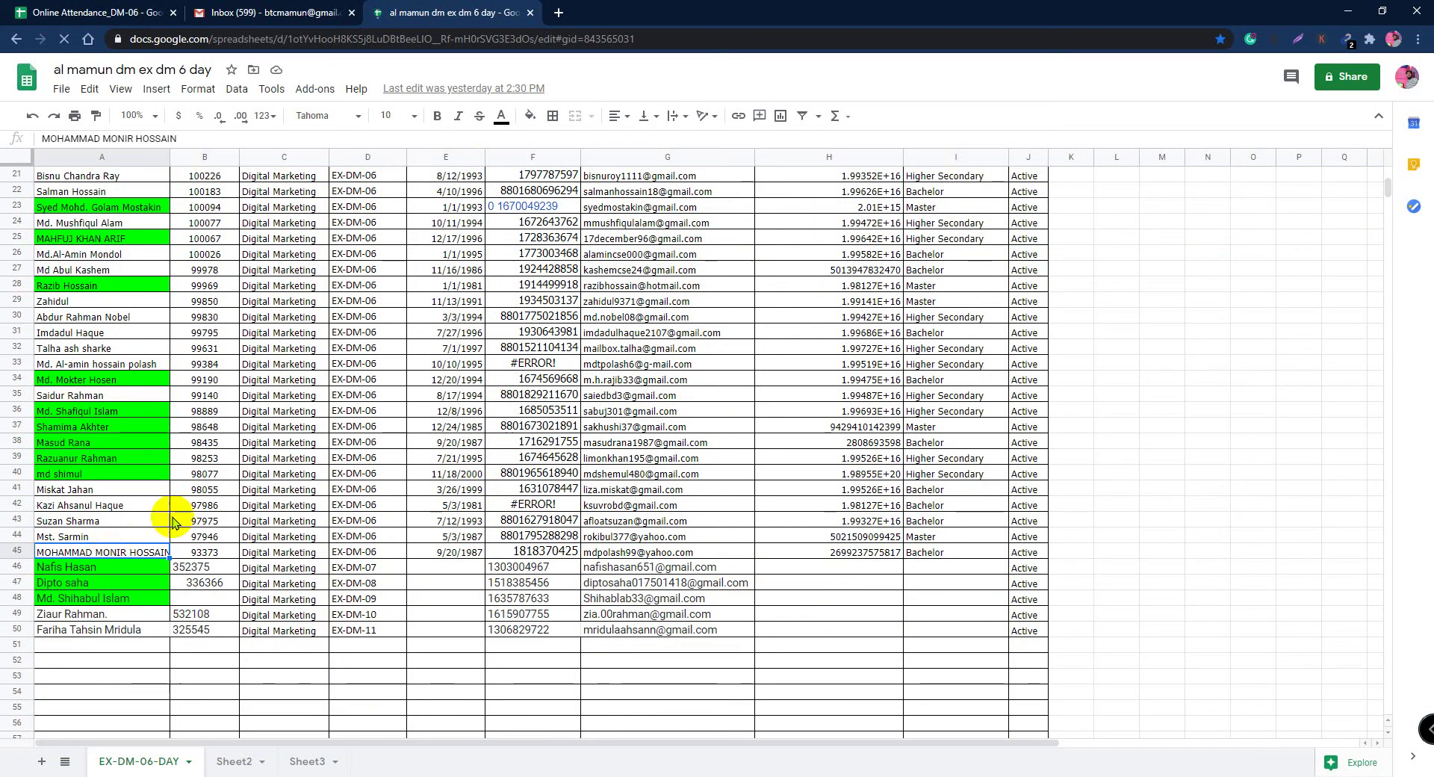
click(529, 117)
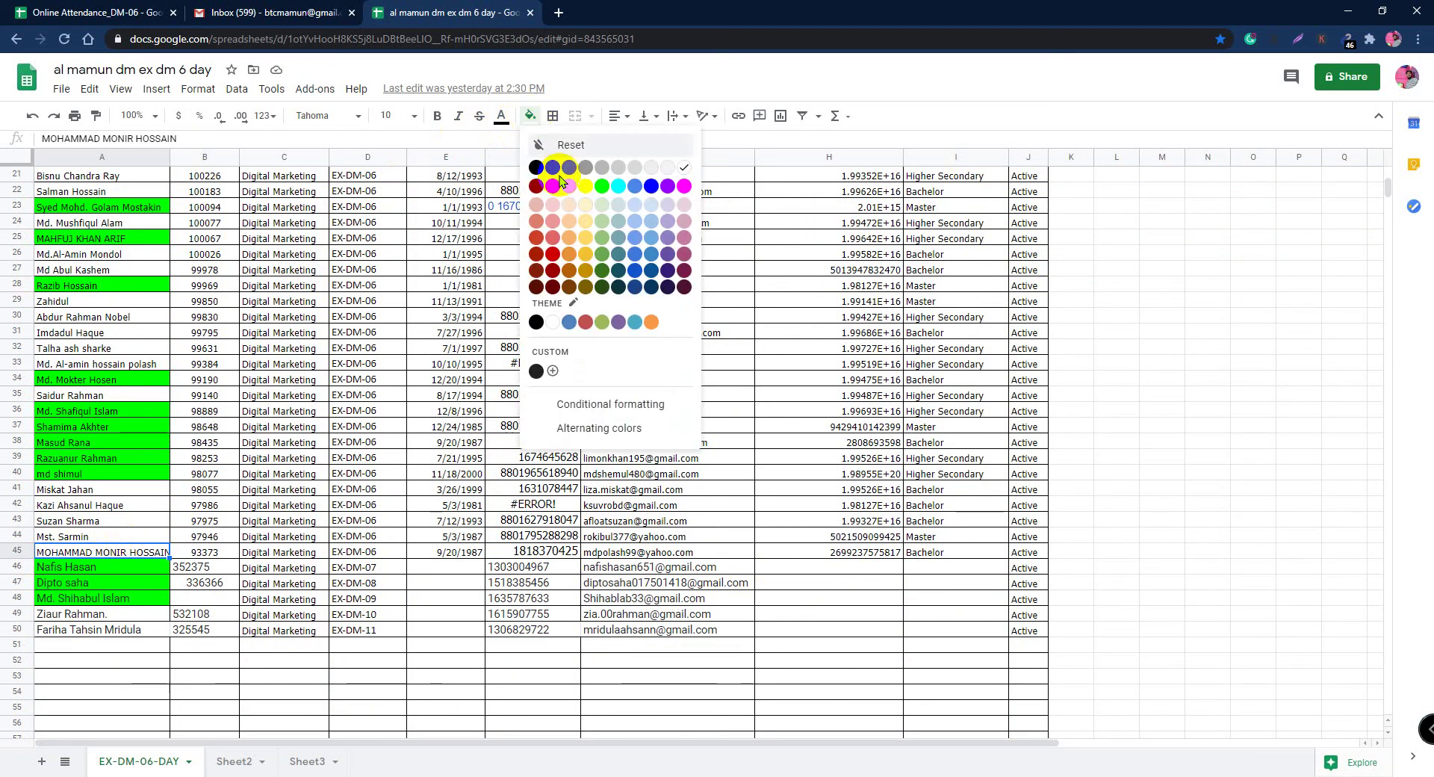
click(603, 187)
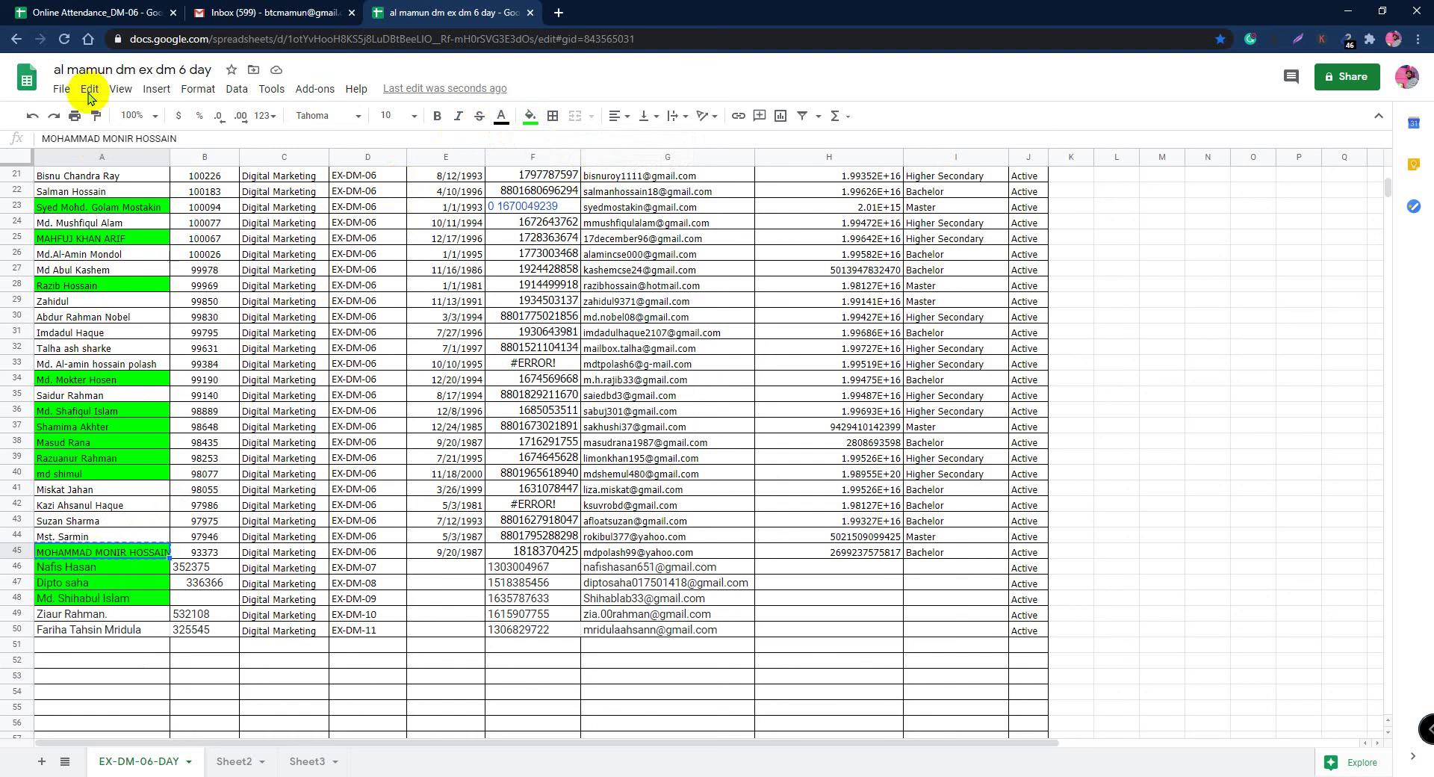
click(89, 13)
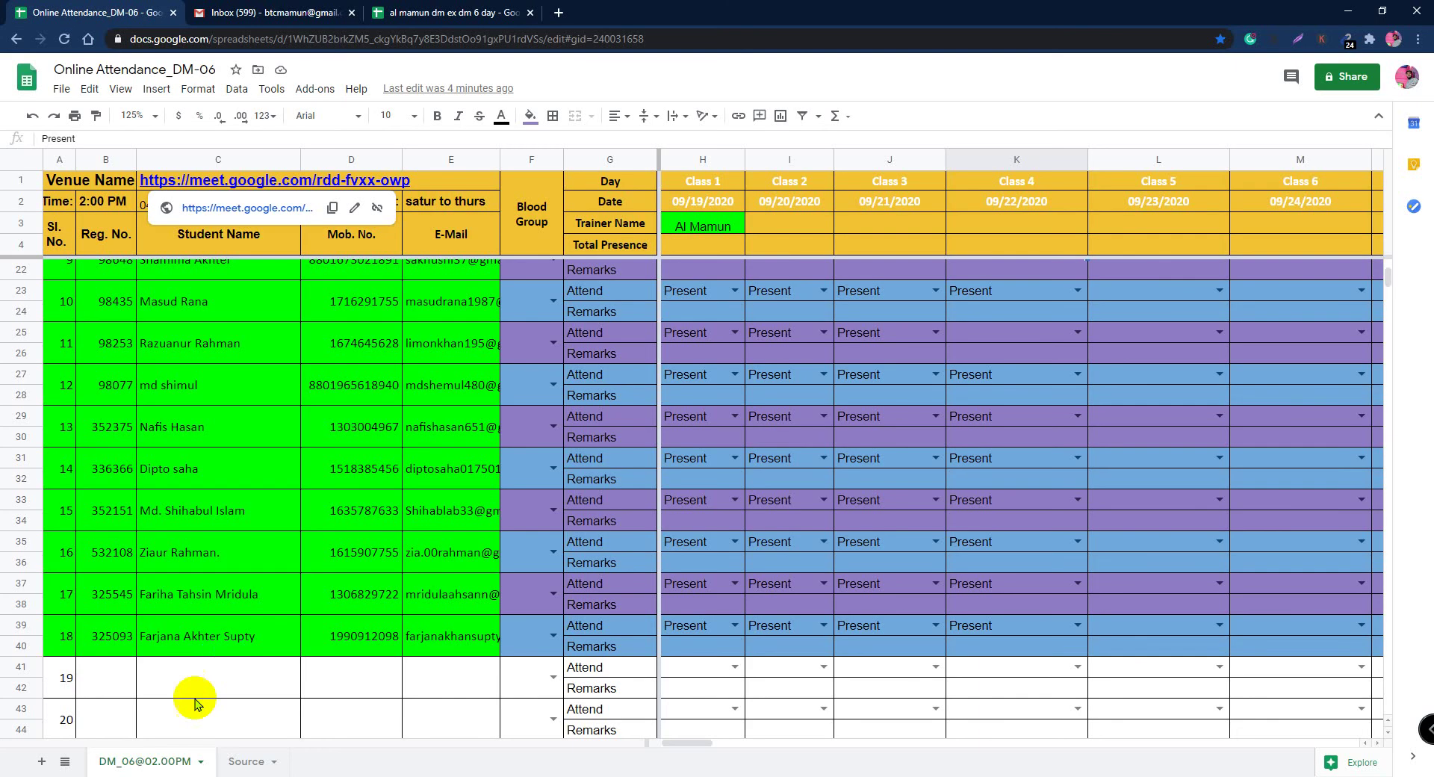
Step: Paste the student's name into C41 and enter their registration number from DM 6 Day in B41
double_click(200, 684)
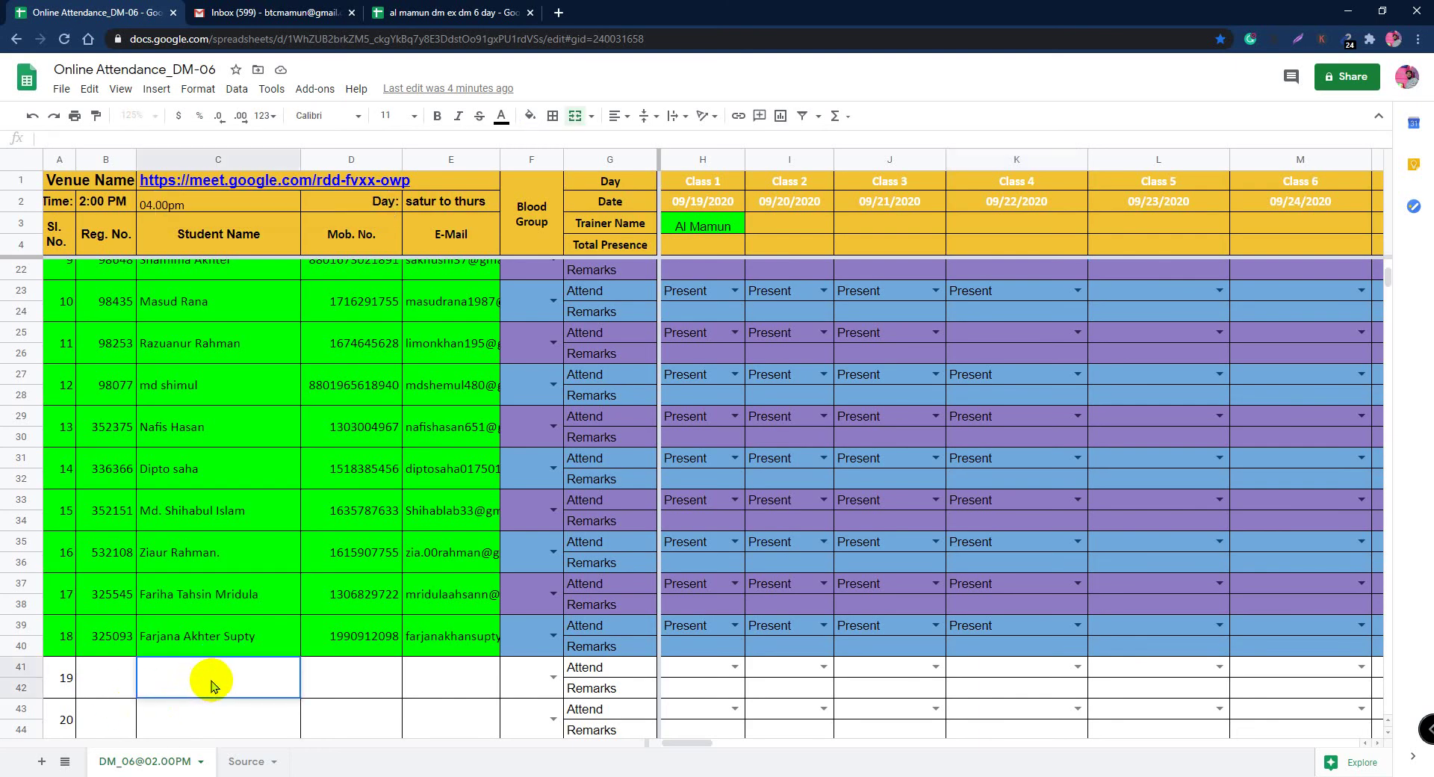
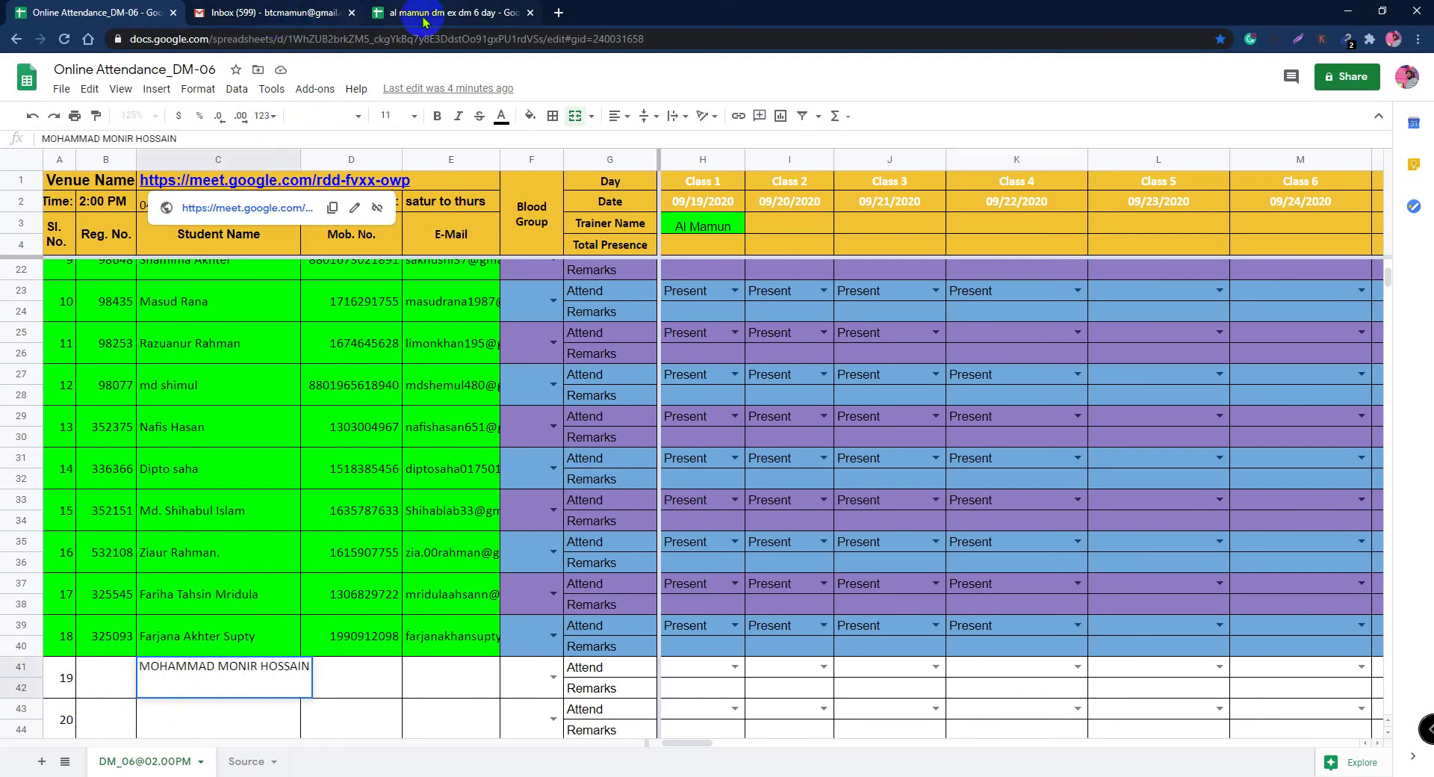
click(422, 12)
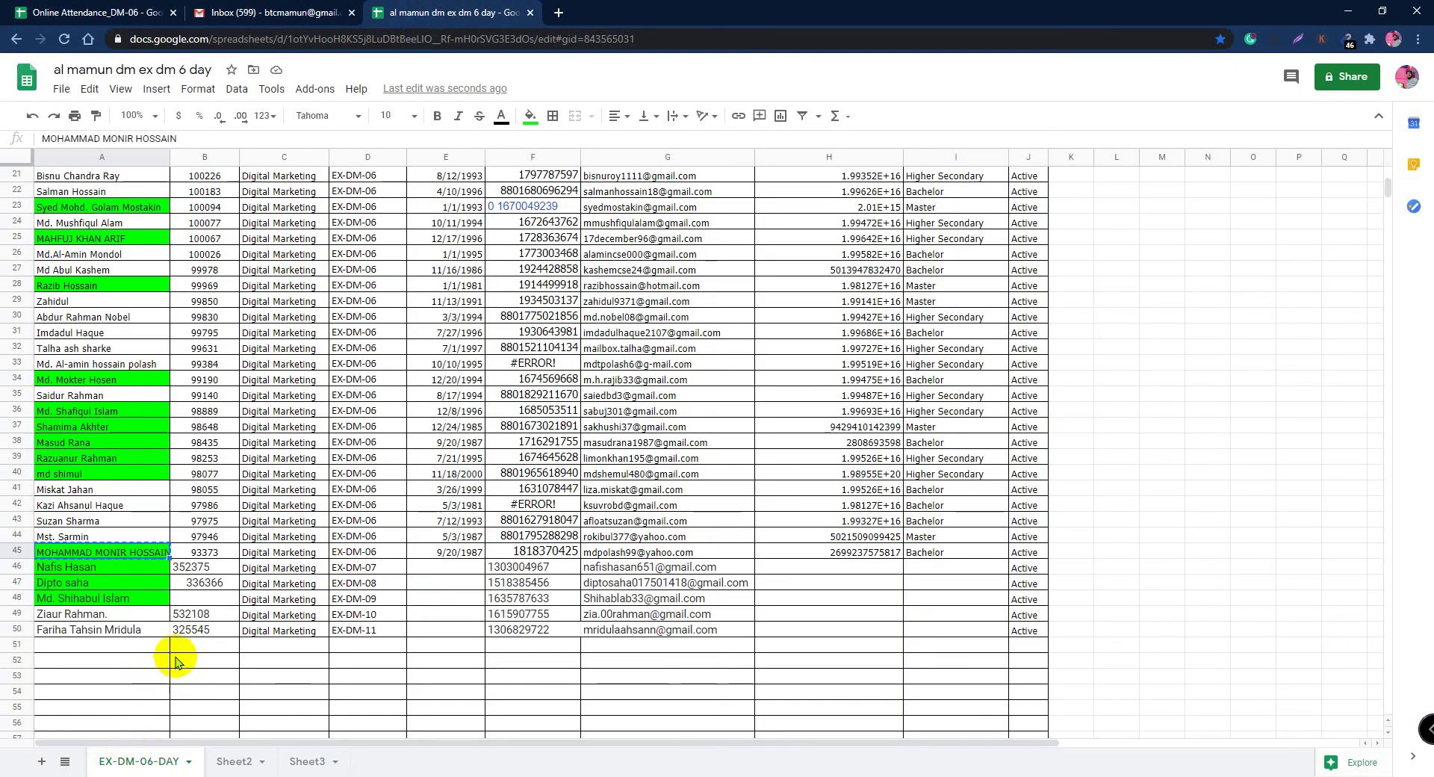
click(204, 554)
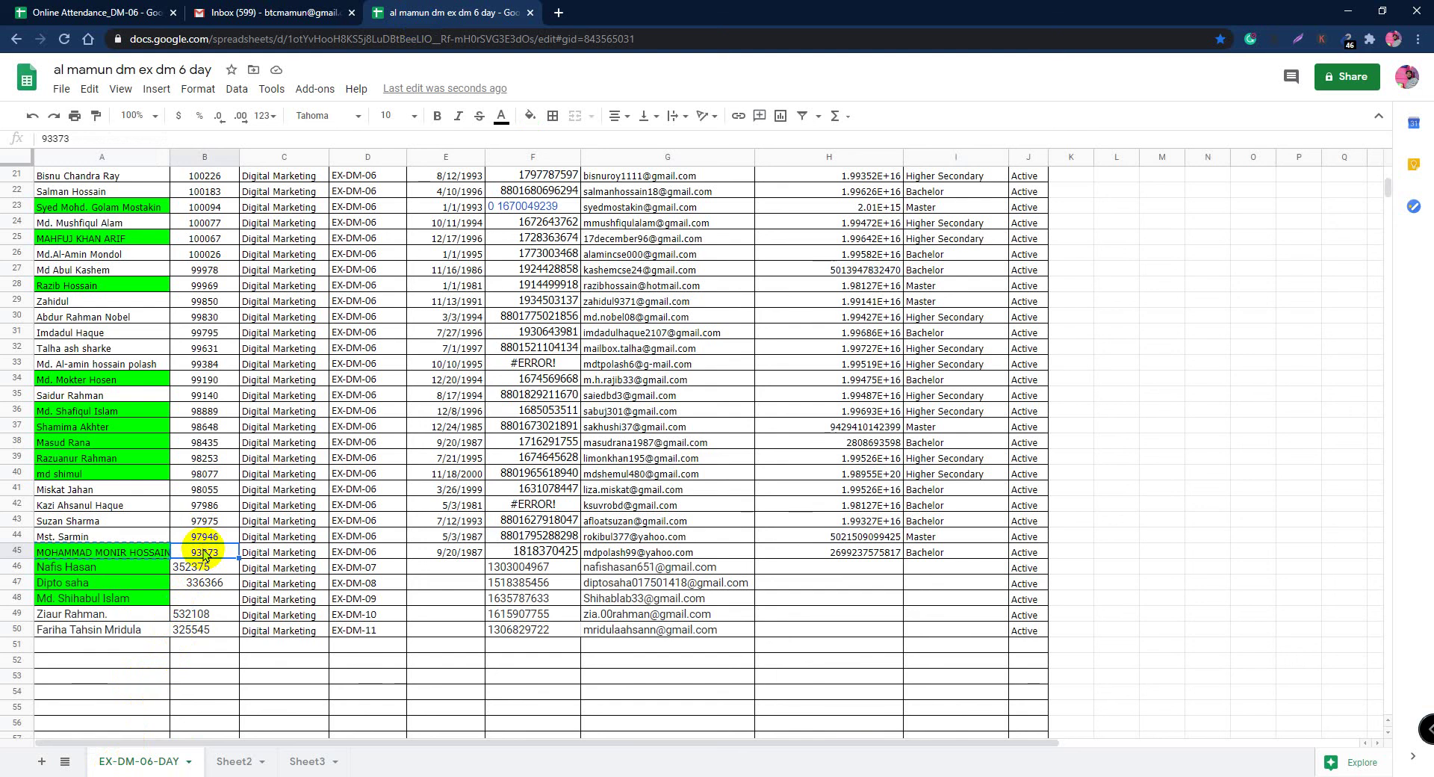
click(77, 14)
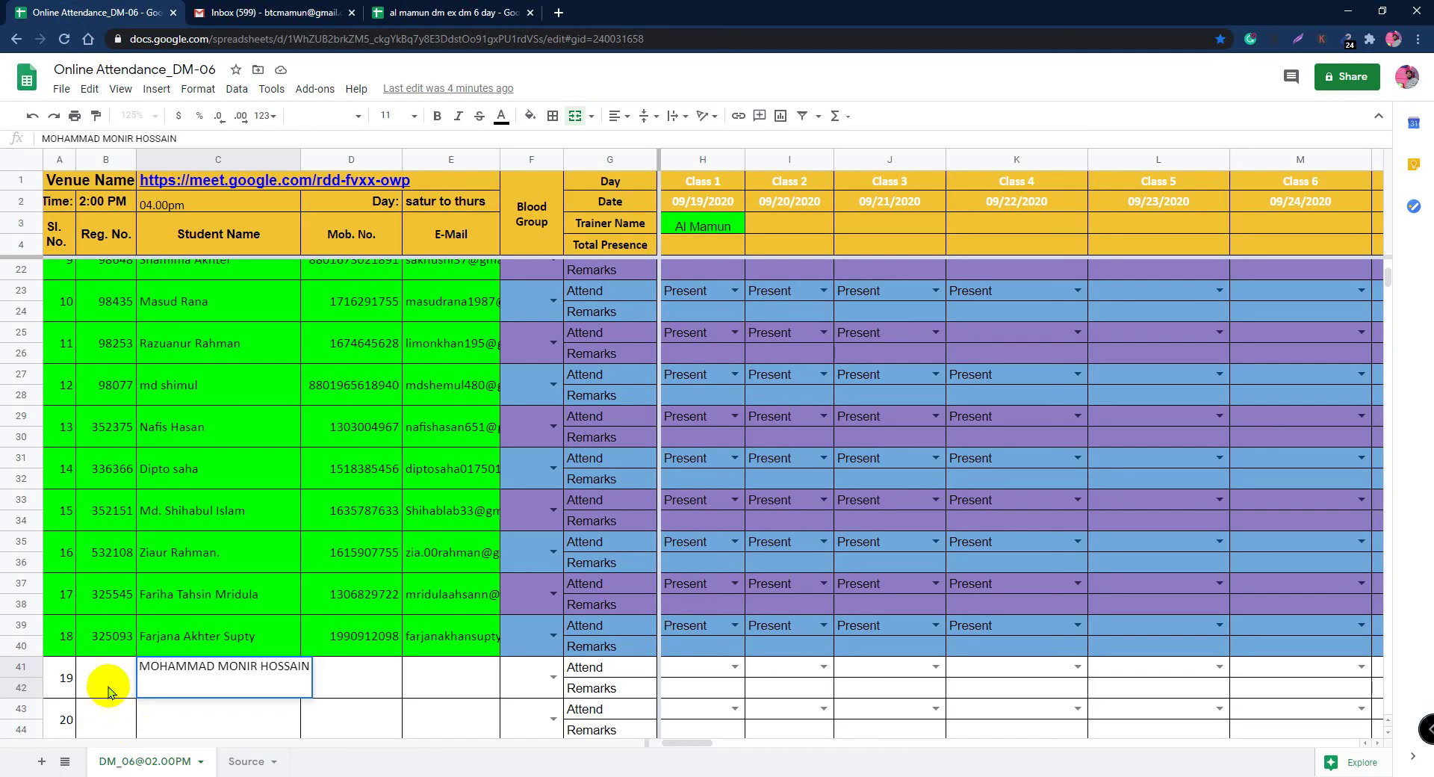
click(107, 686)
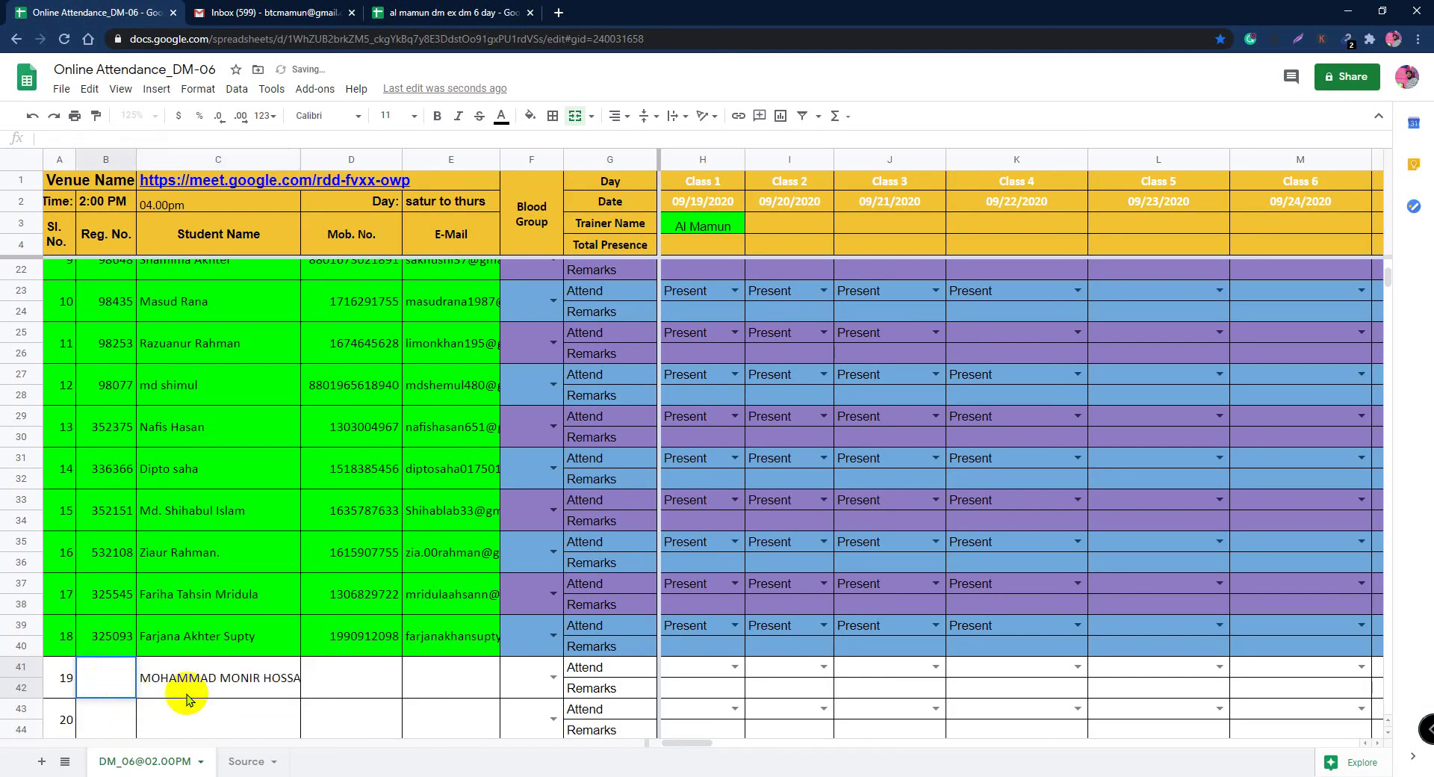
Step: Copy the student's phone number from F45 of DM 6 Day into Mob. No. cell D41
click(419, 12)
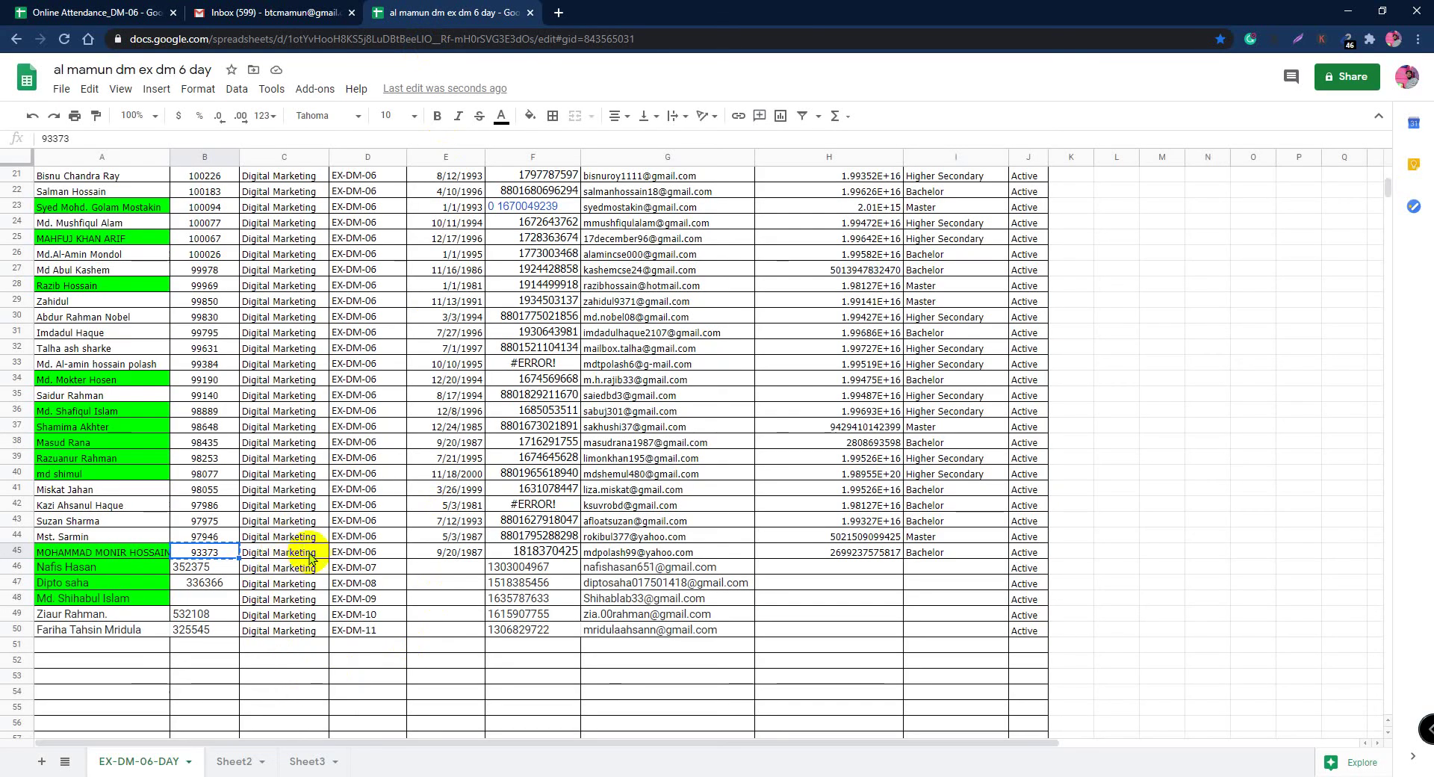
click(517, 551)
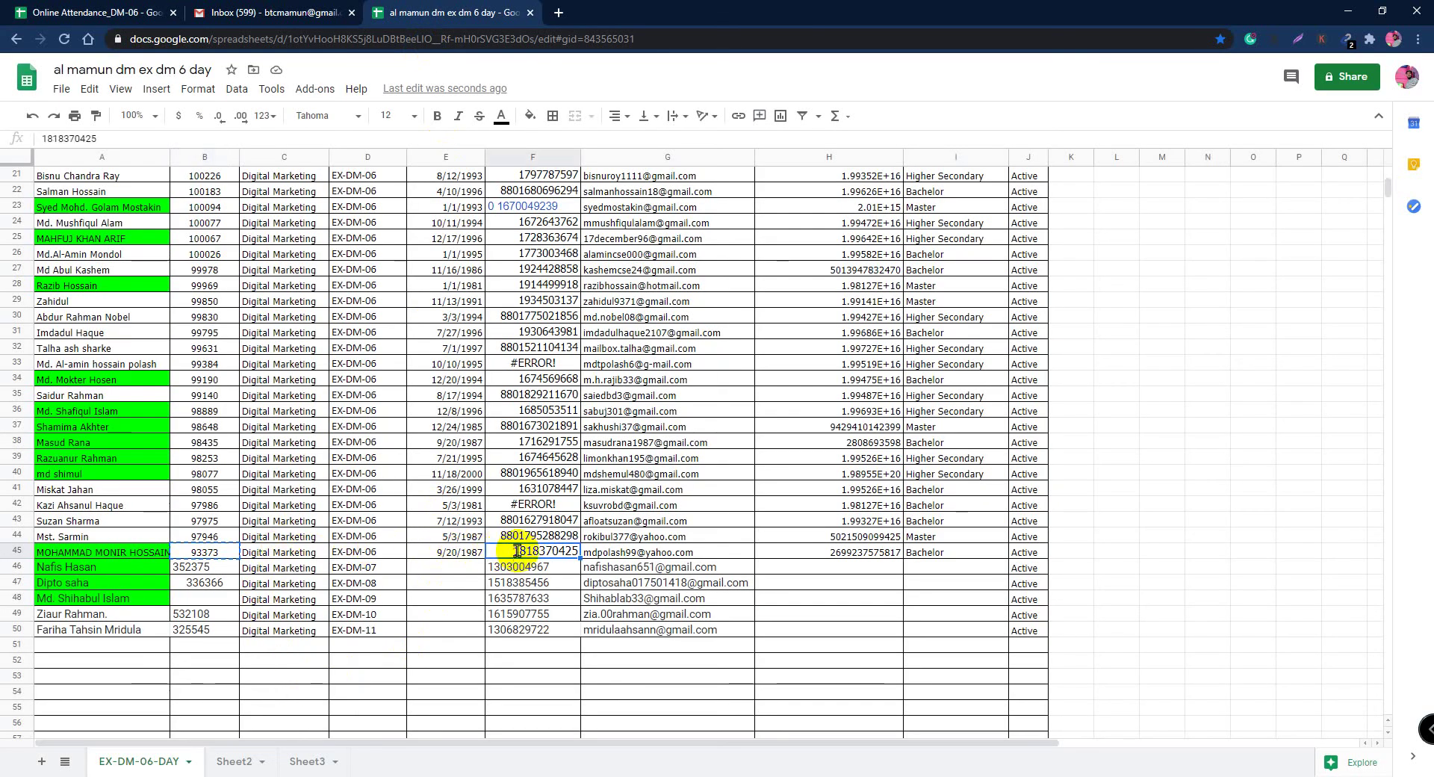
click(596, 551)
click(554, 557)
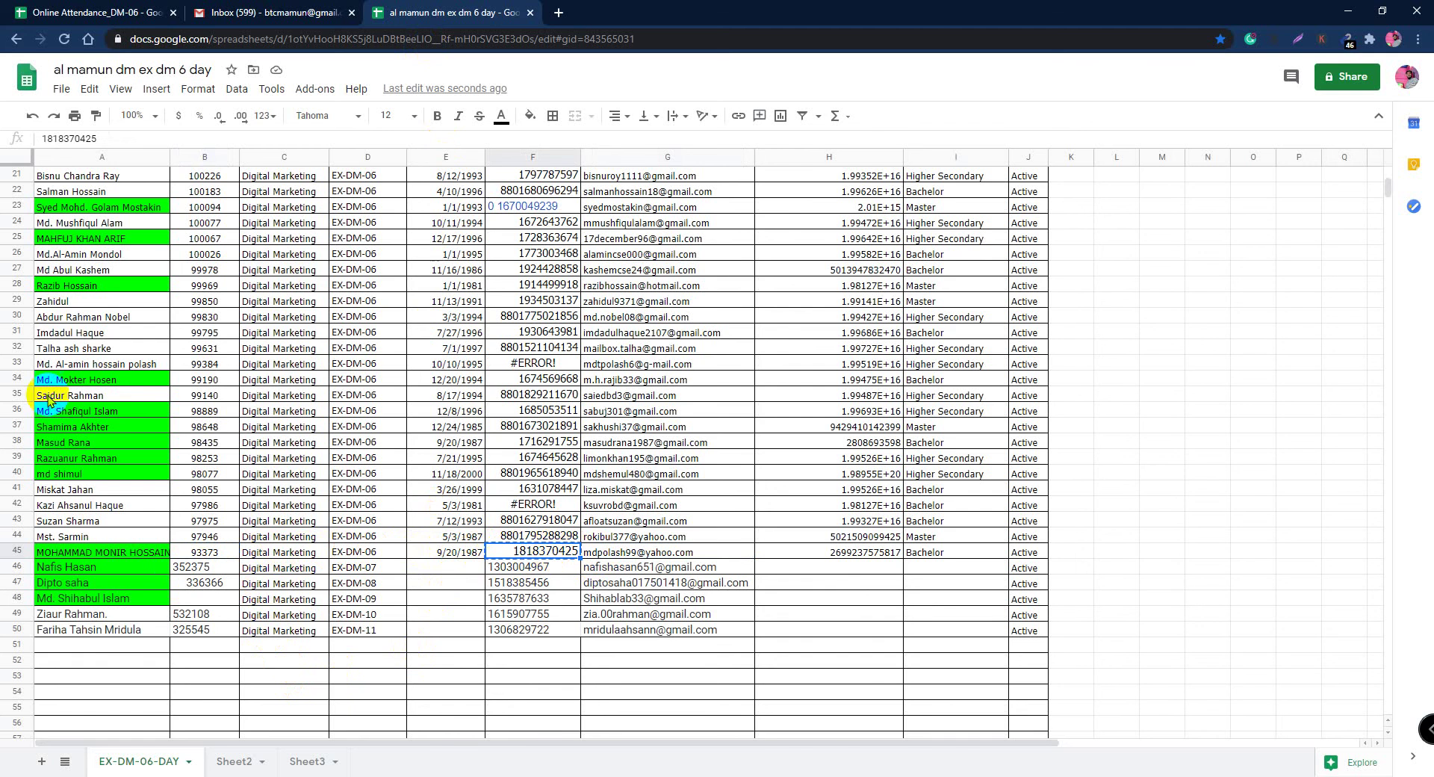
click(77, 13)
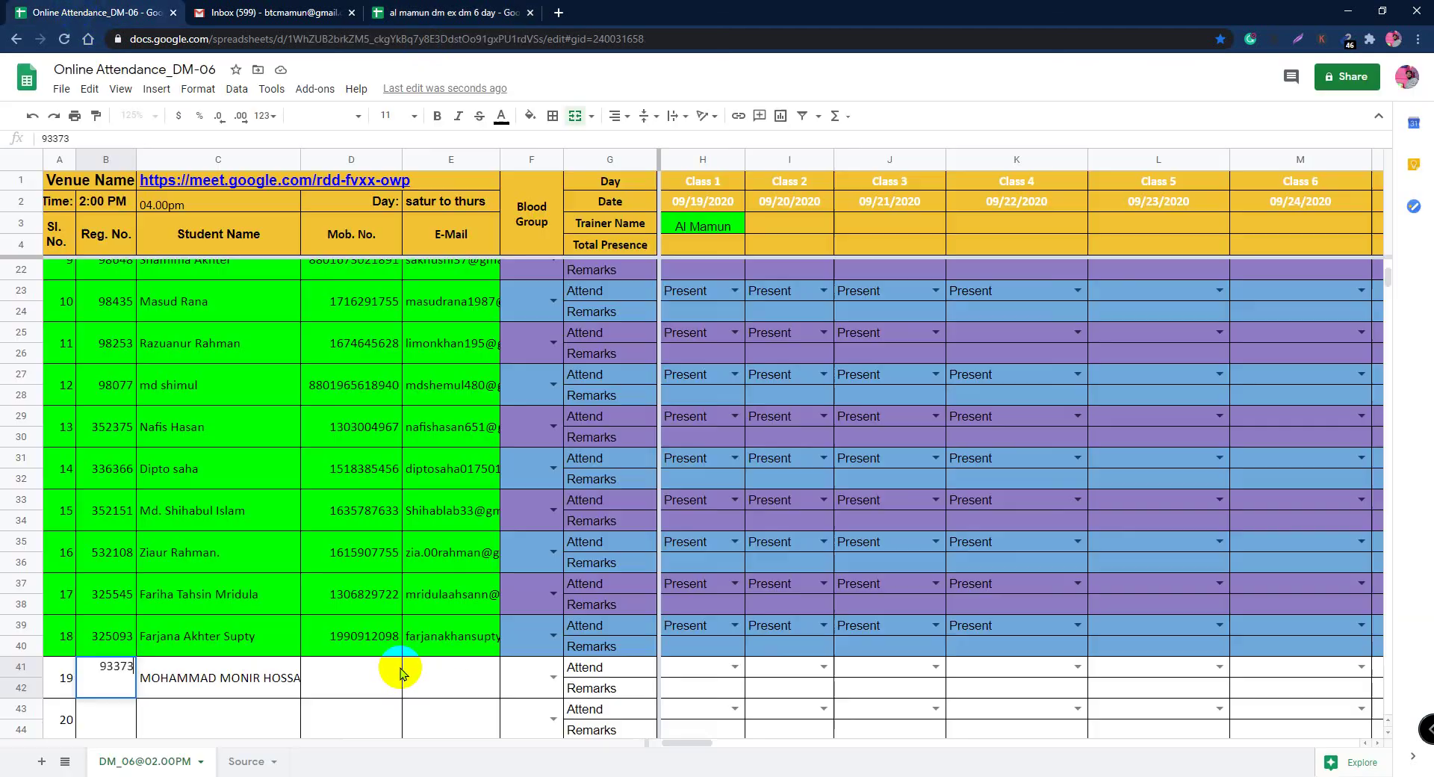
double_click(361, 673)
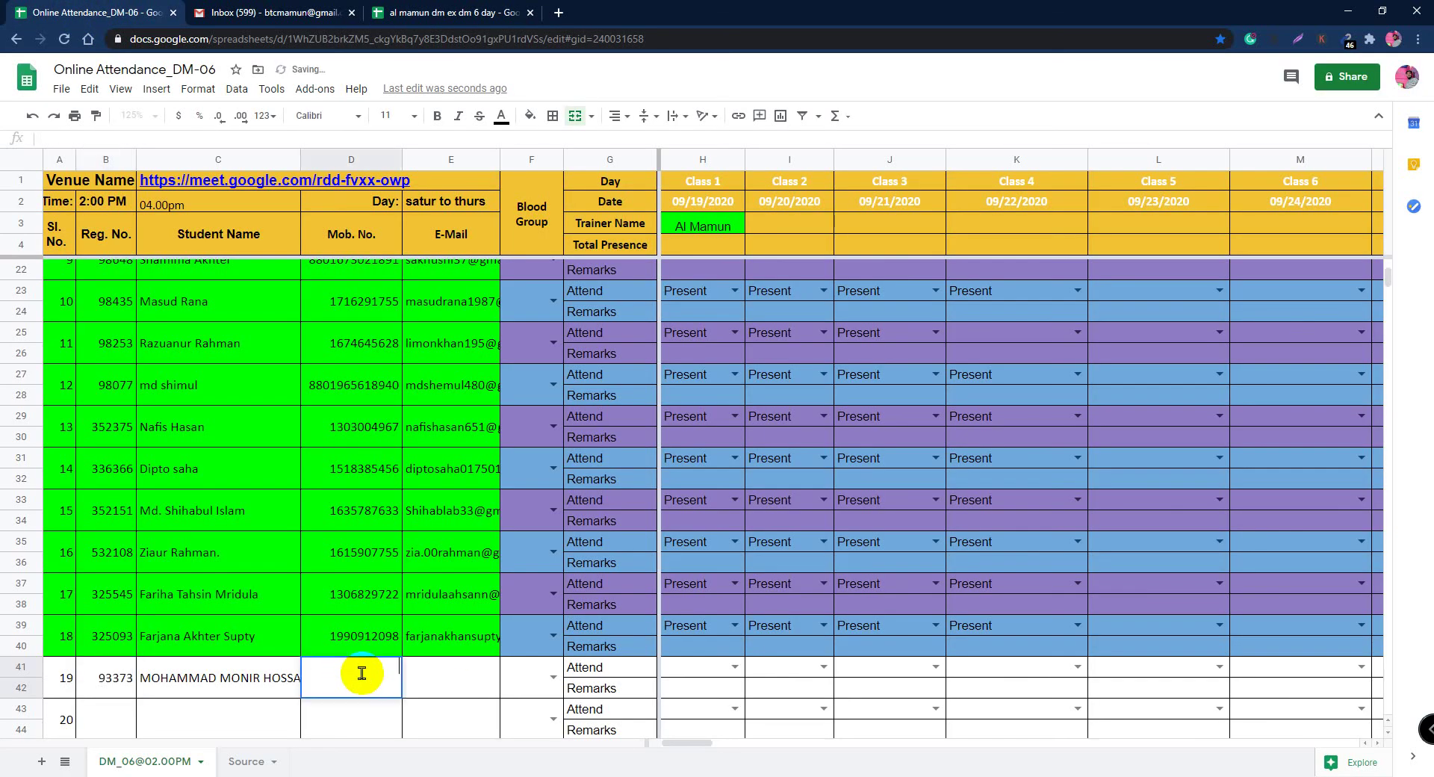
key(ctrl+v)
Step: Copy the student's e-mail from G45 into E41 and commit it
click(457, 21)
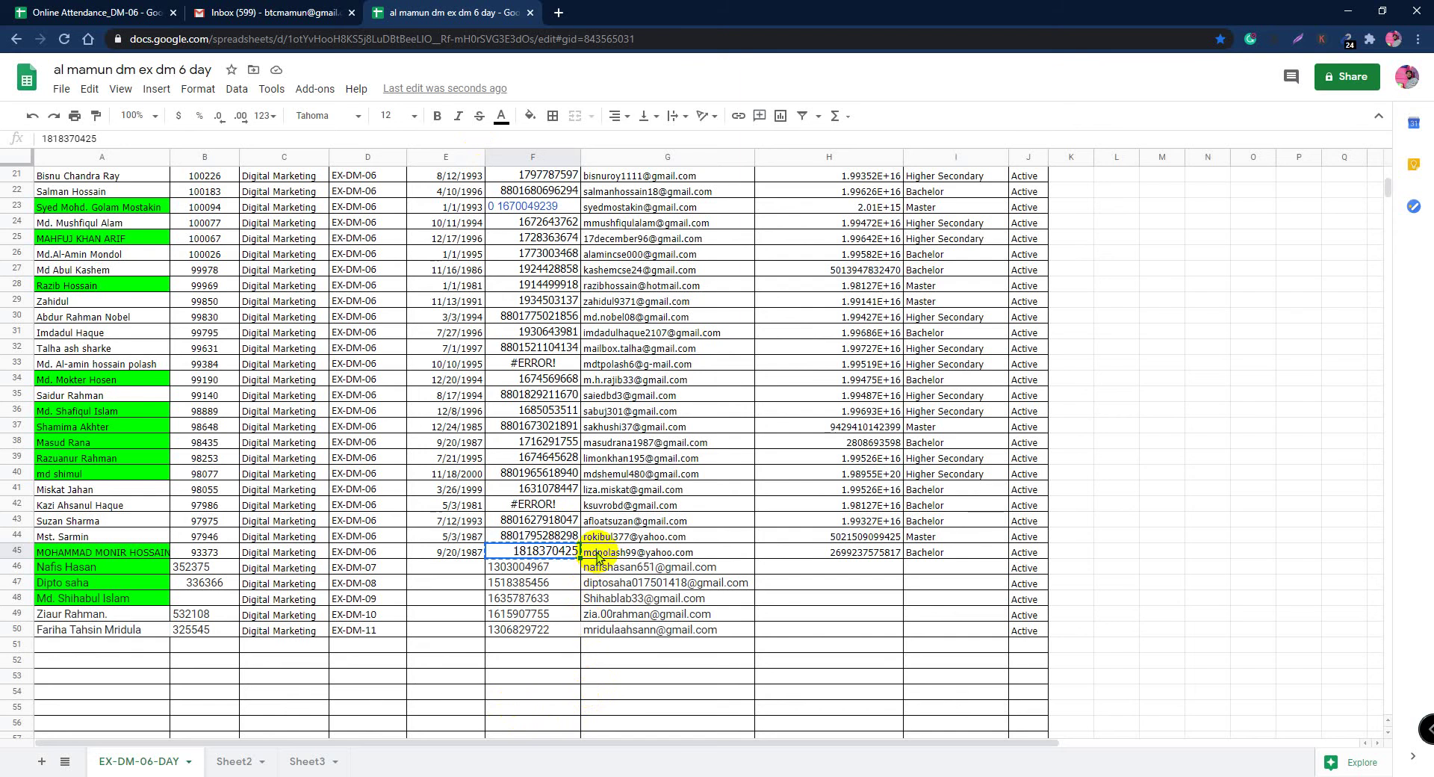
click(598, 554)
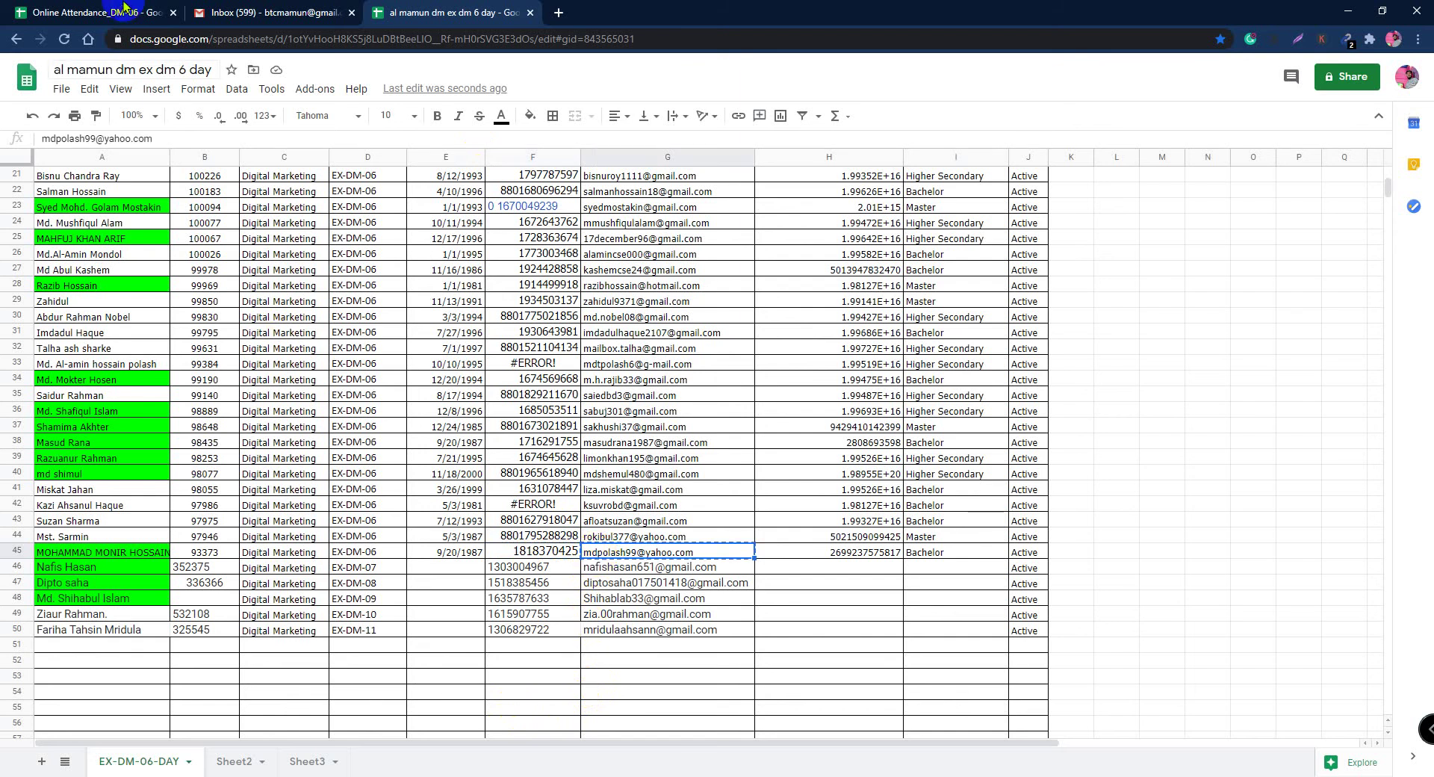
click(91, 12)
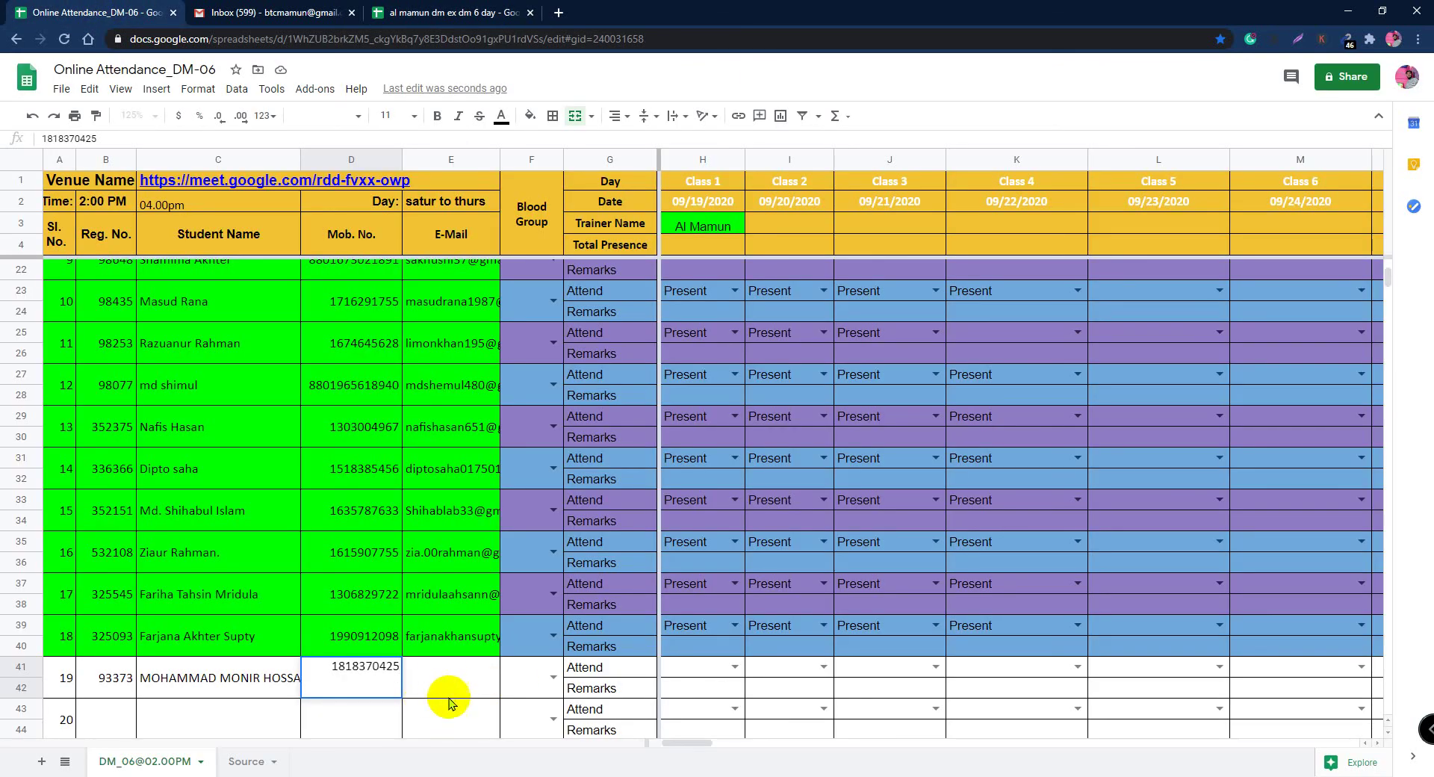
click(444, 684)
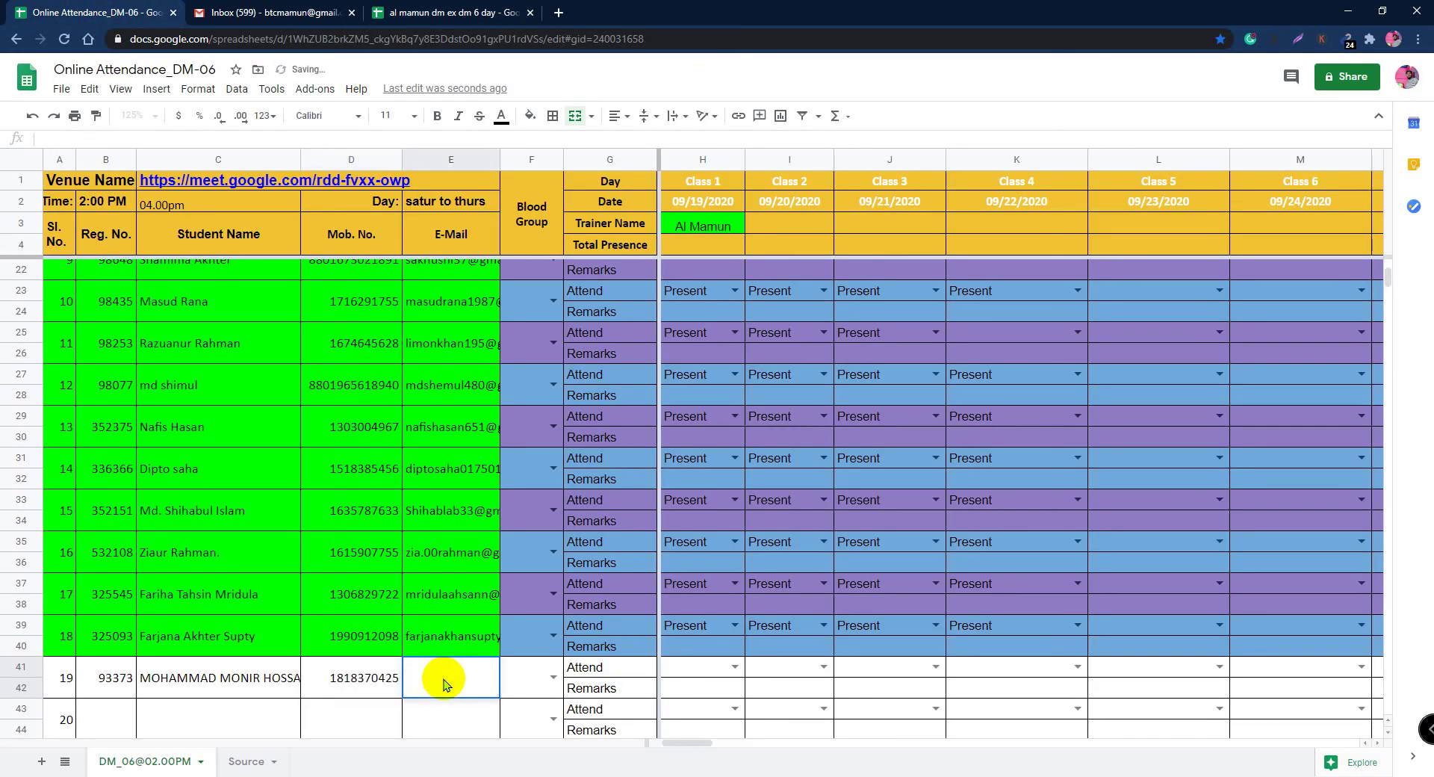
key(ctrl+v)
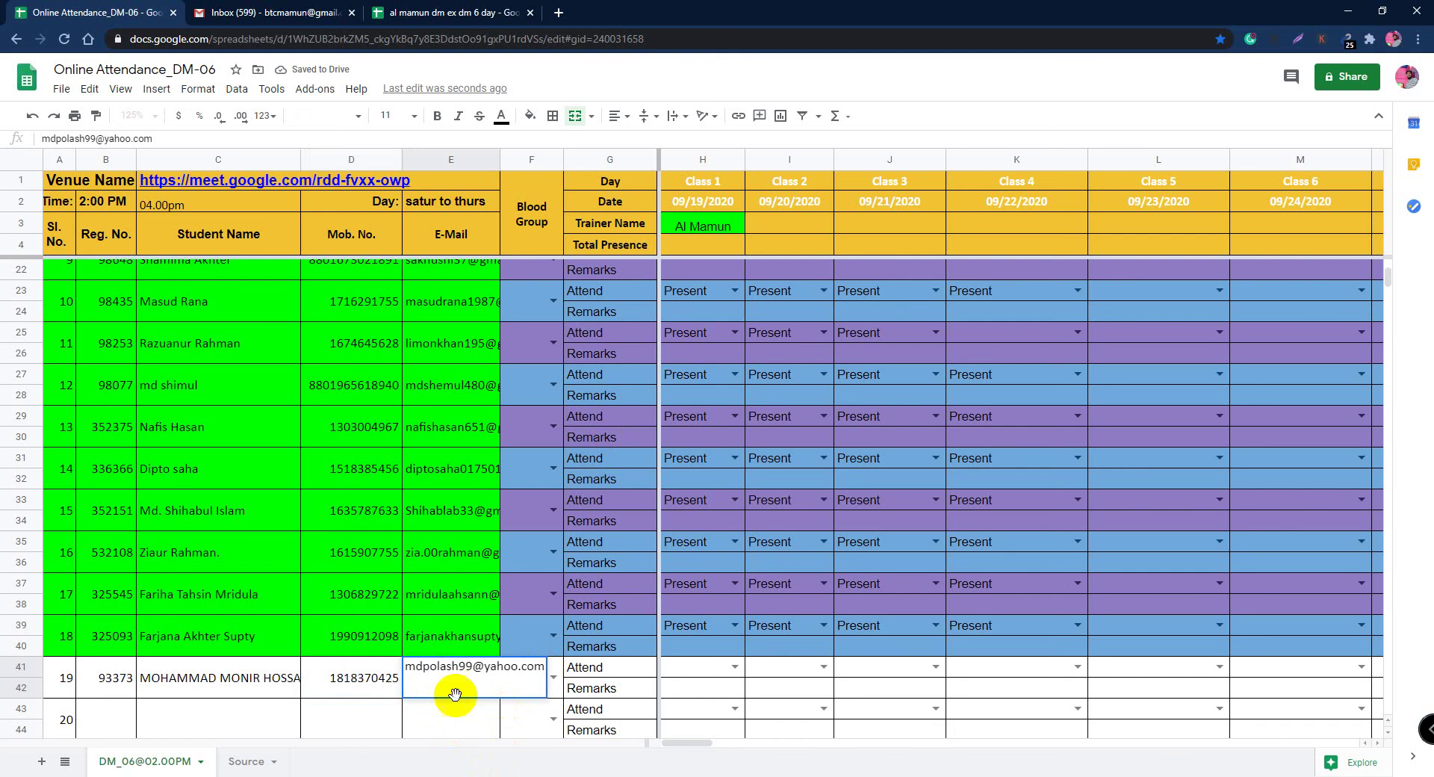
key(Return)
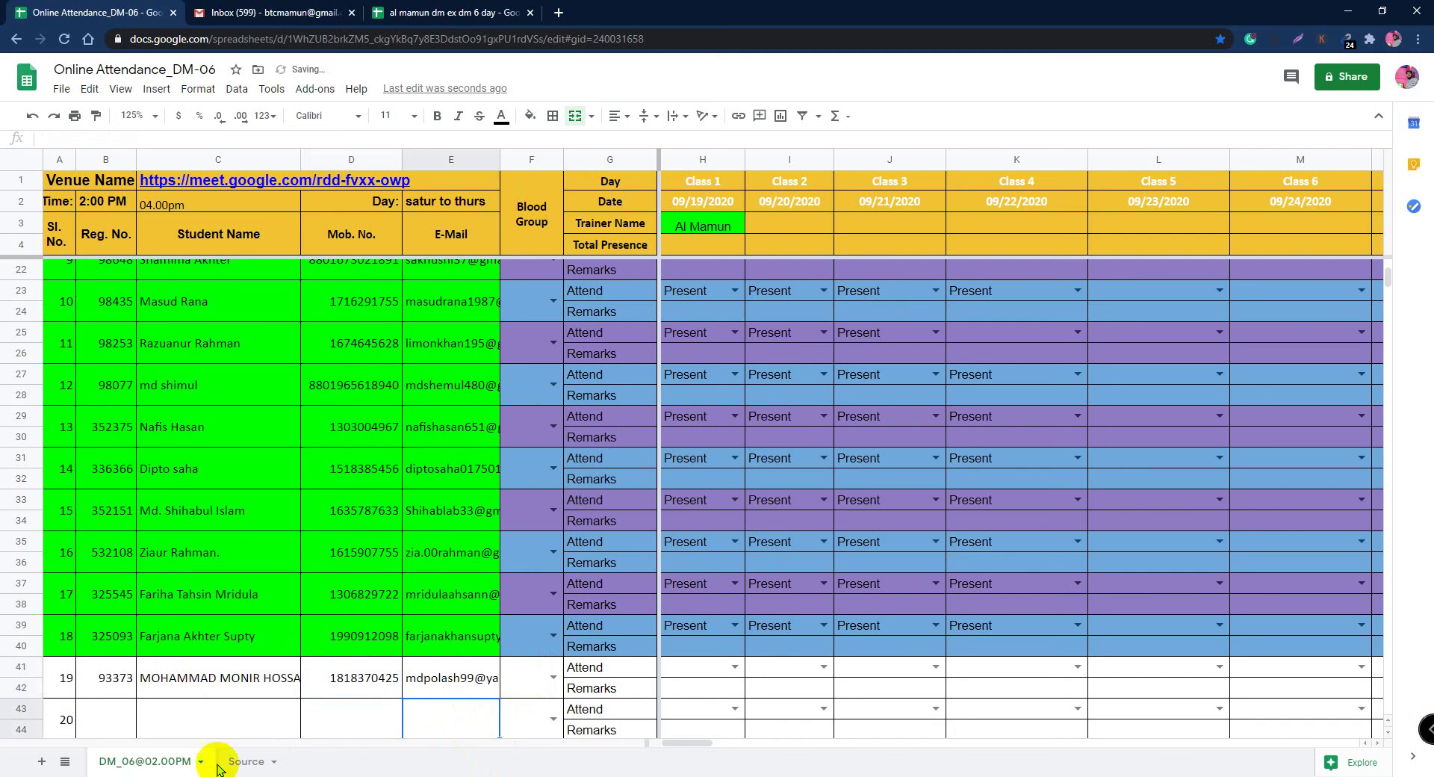
scroll(304, 595, down, 2)
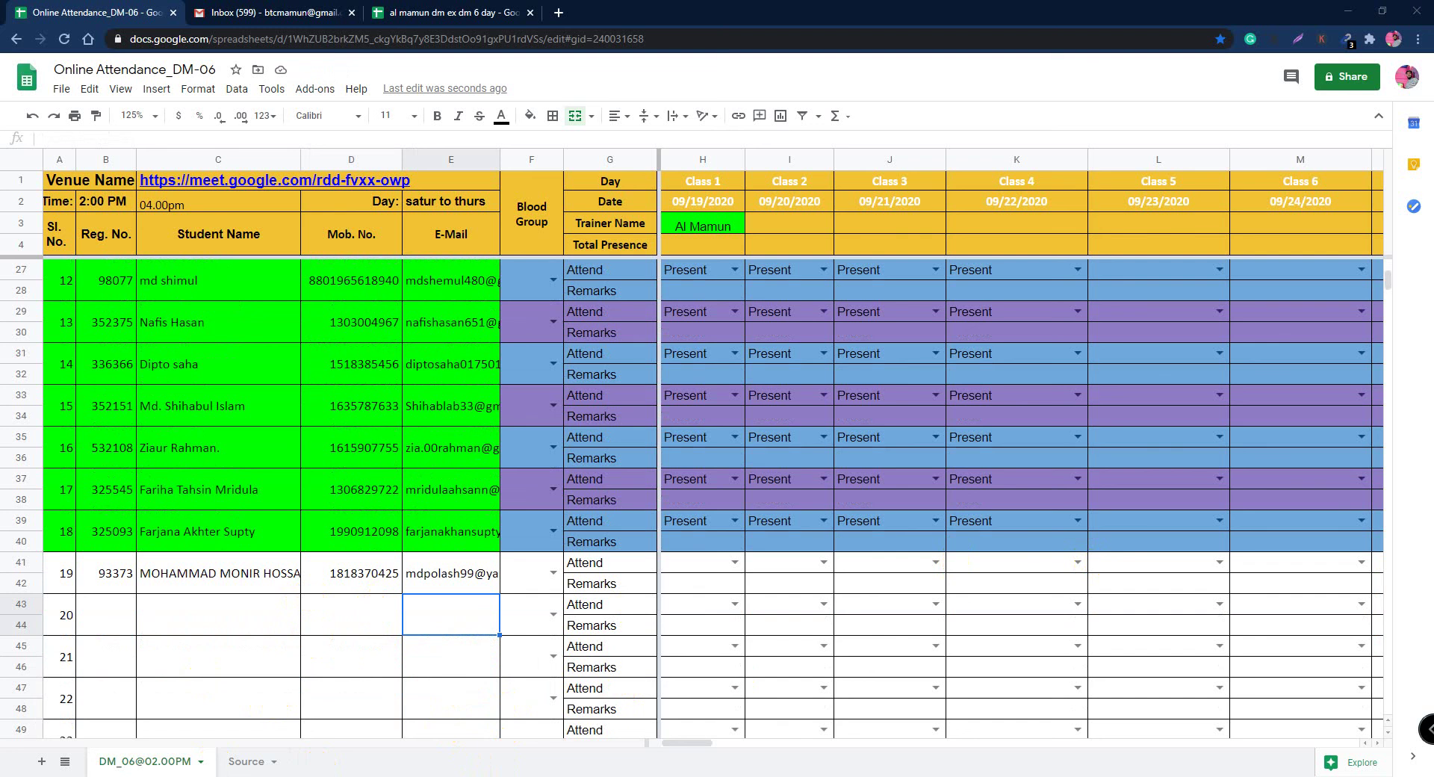
Step: Enter student 20's registration number in B43, then paste their name, e-mail and mobile number into row 43
double_click(96, 622)
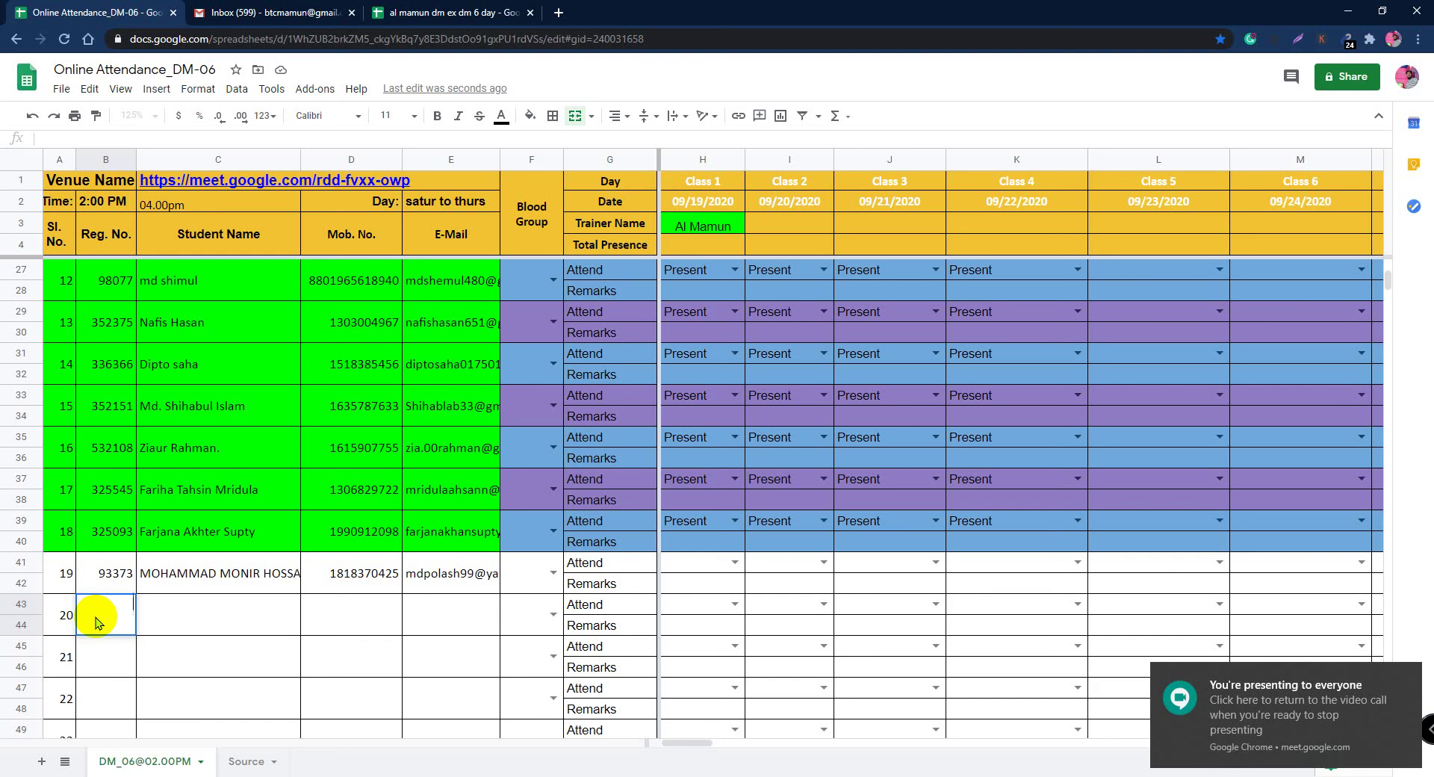
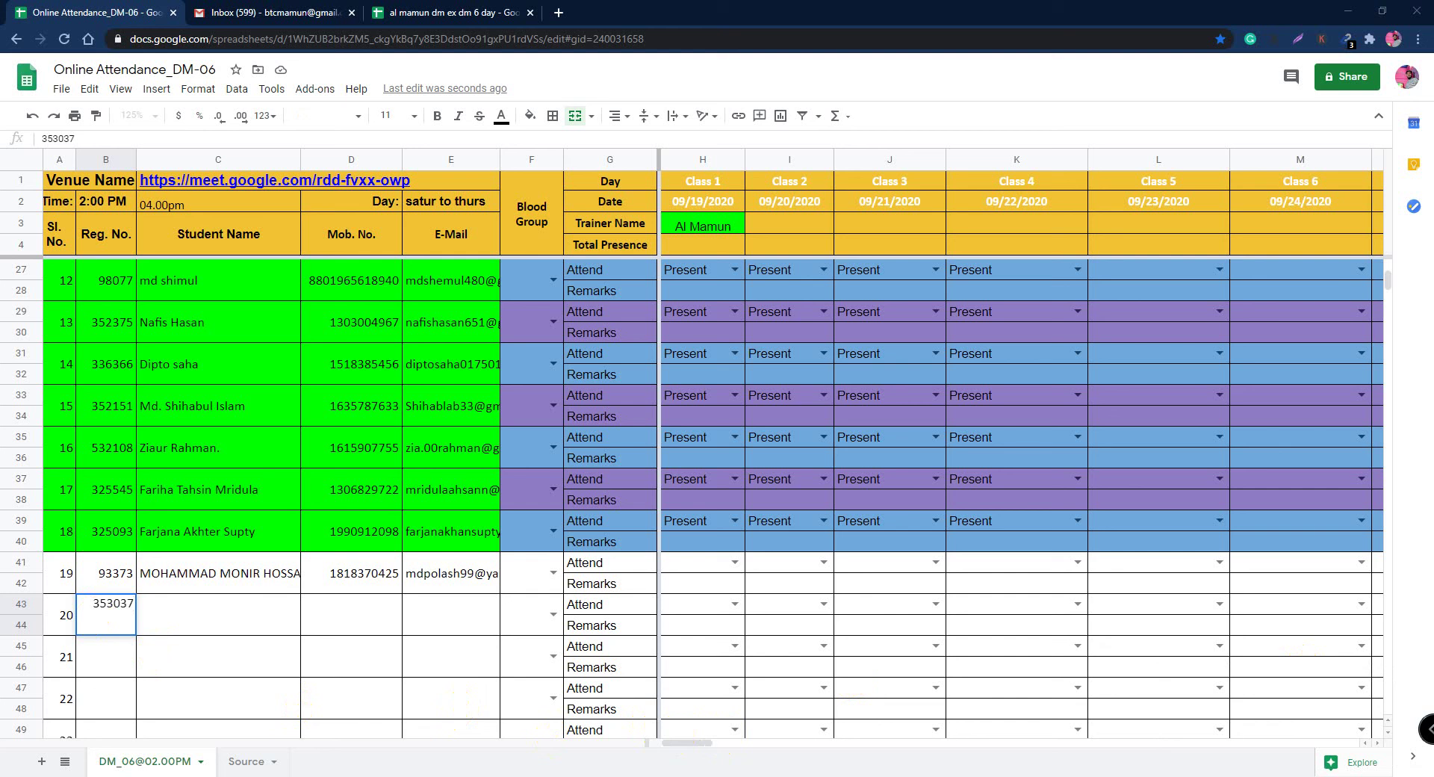
double_click(222, 617)
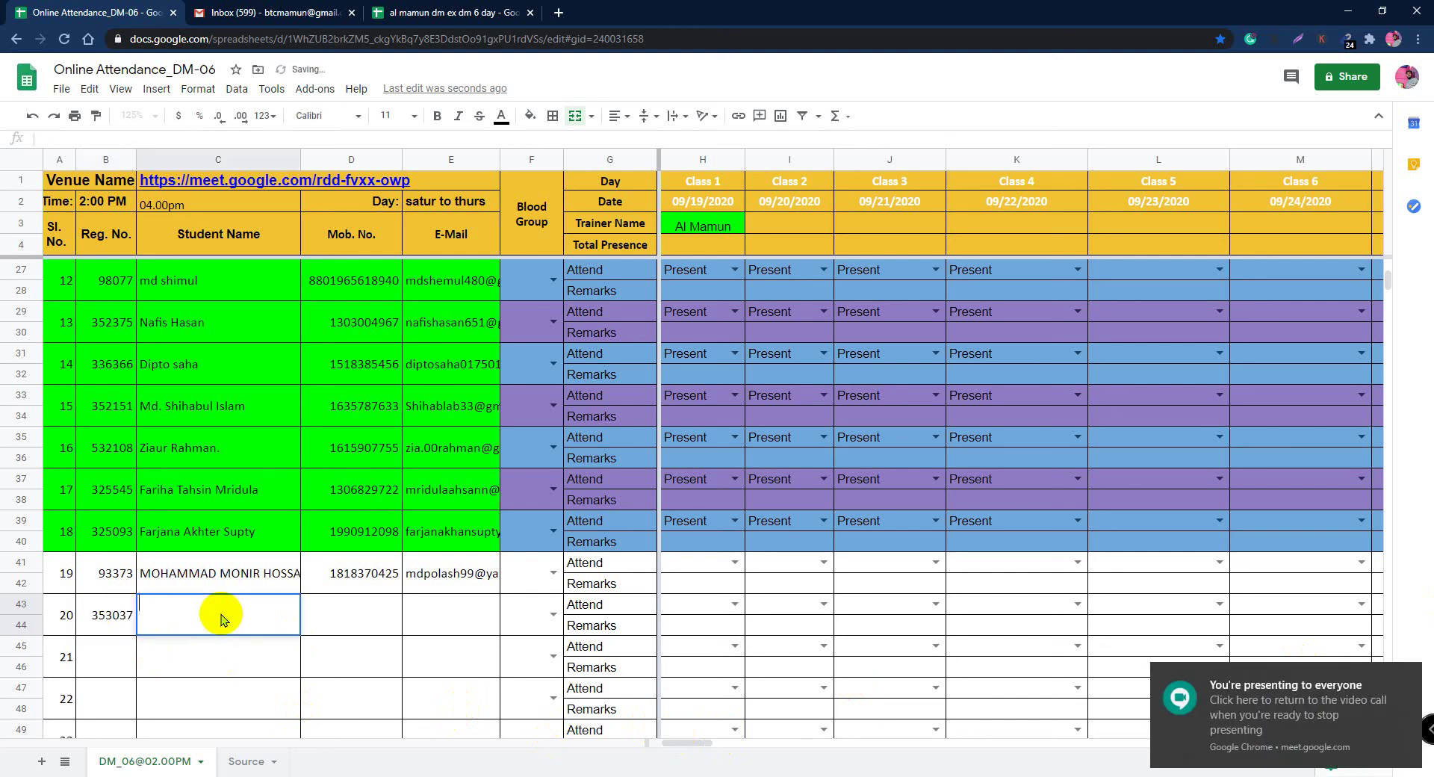
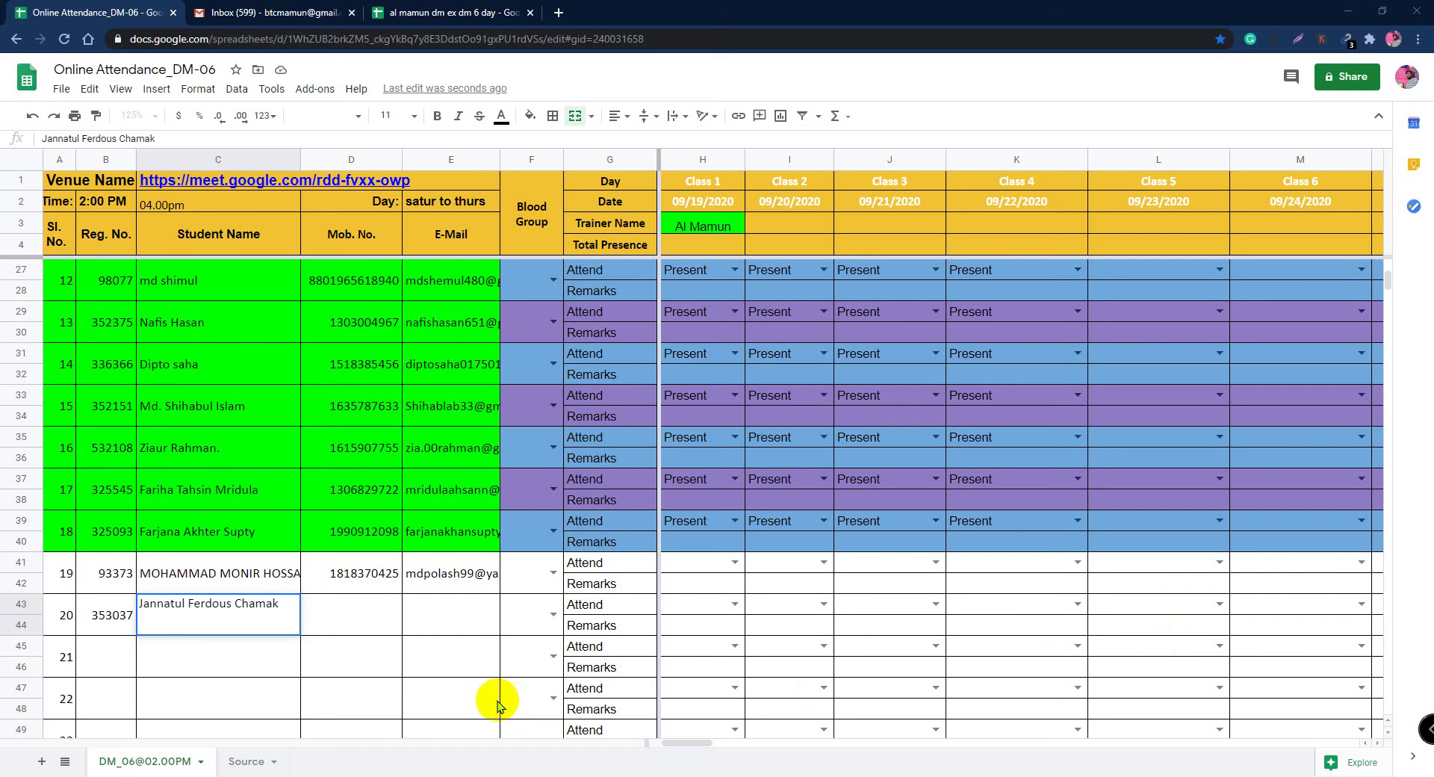
click(446, 616)
key(ctrl+v)
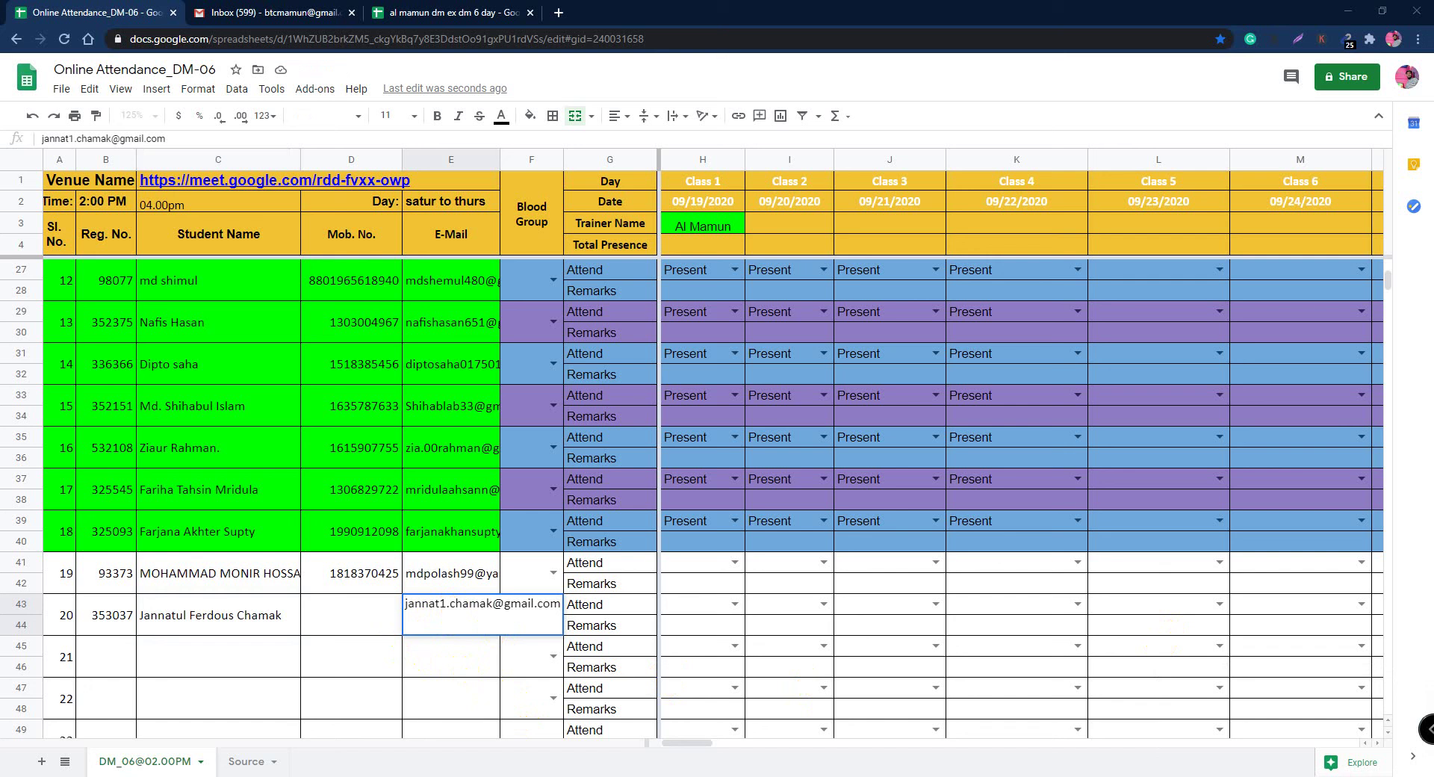
click(336, 611)
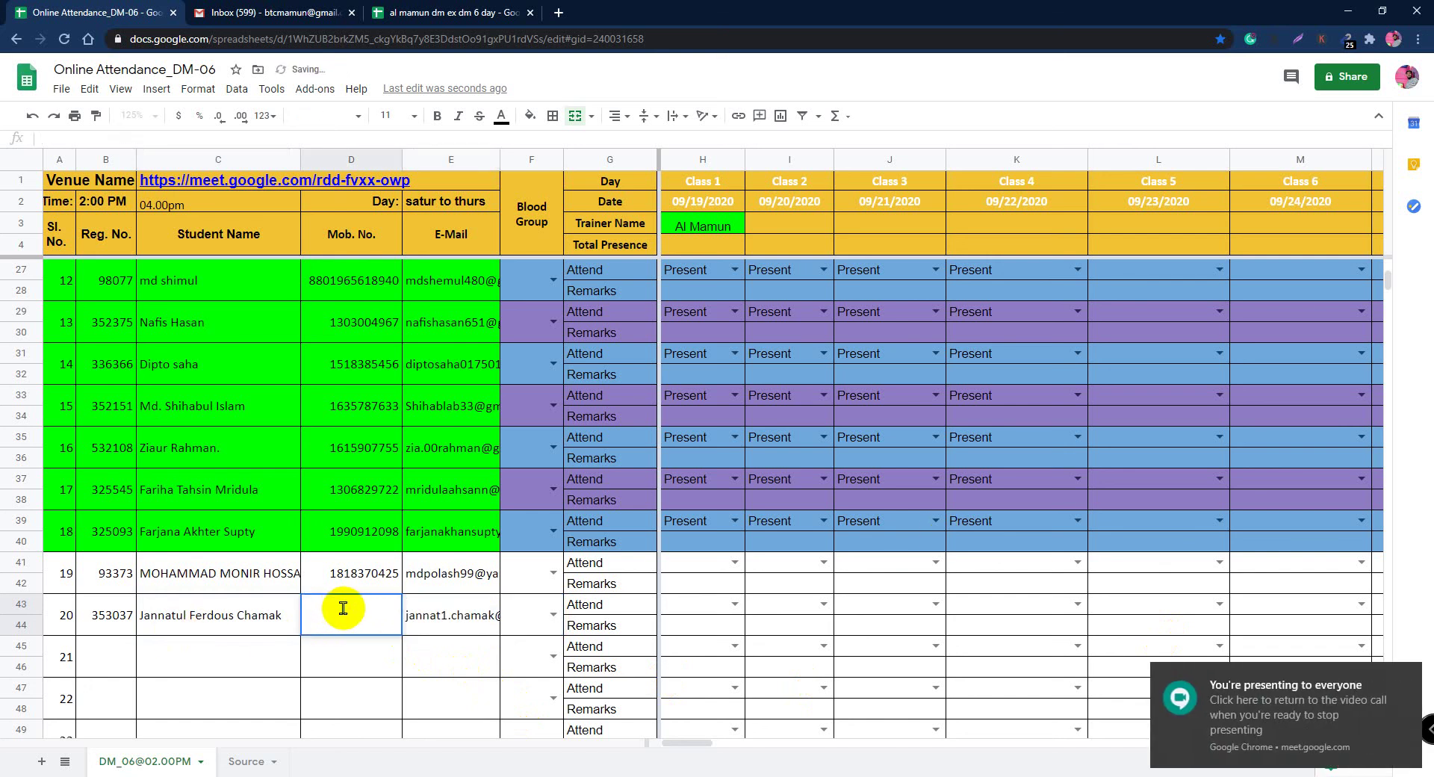
key(ctrl+v)
click(441, 652)
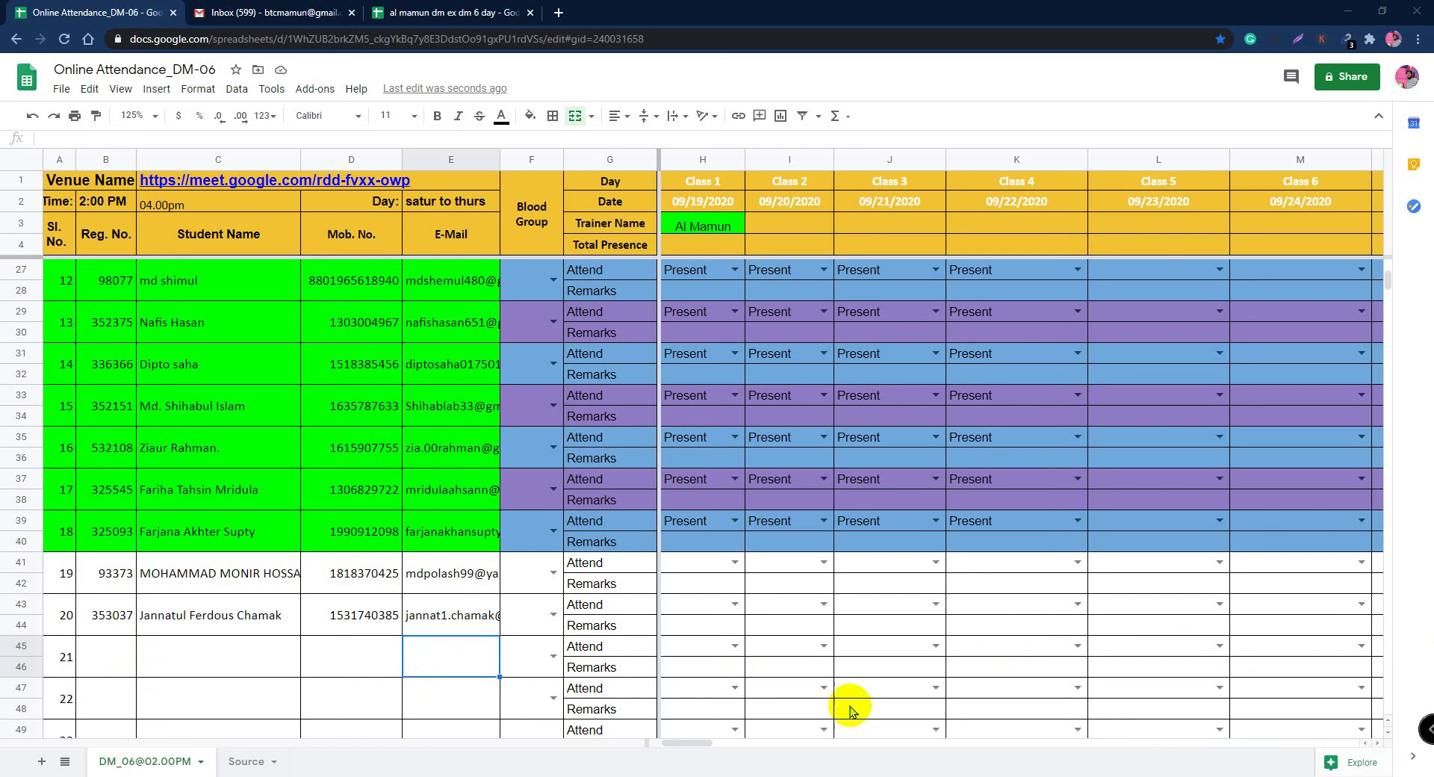
Step: Enter student 21's registration number in B45, then paste their name, e-mail and mobile number into row 45
click(101, 661)
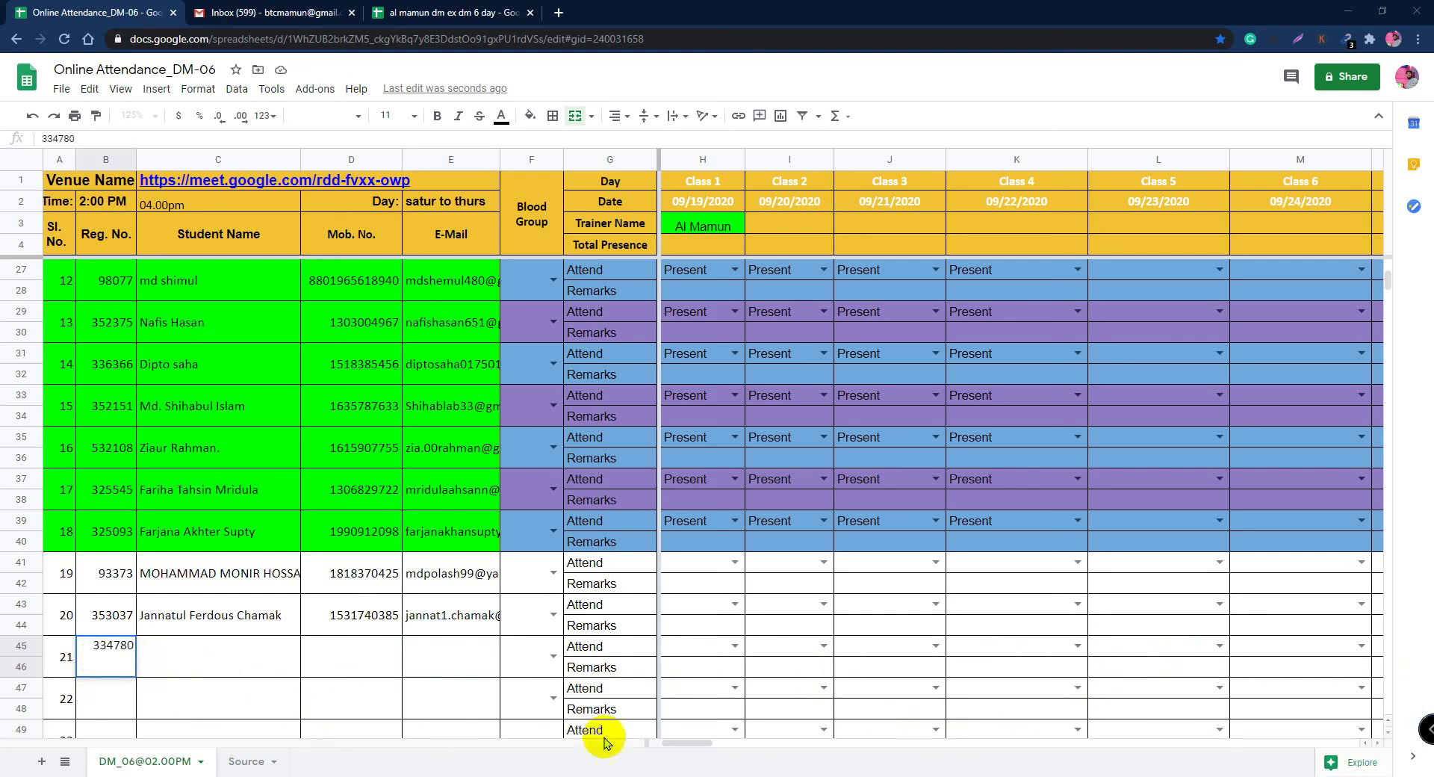
double_click(200, 663)
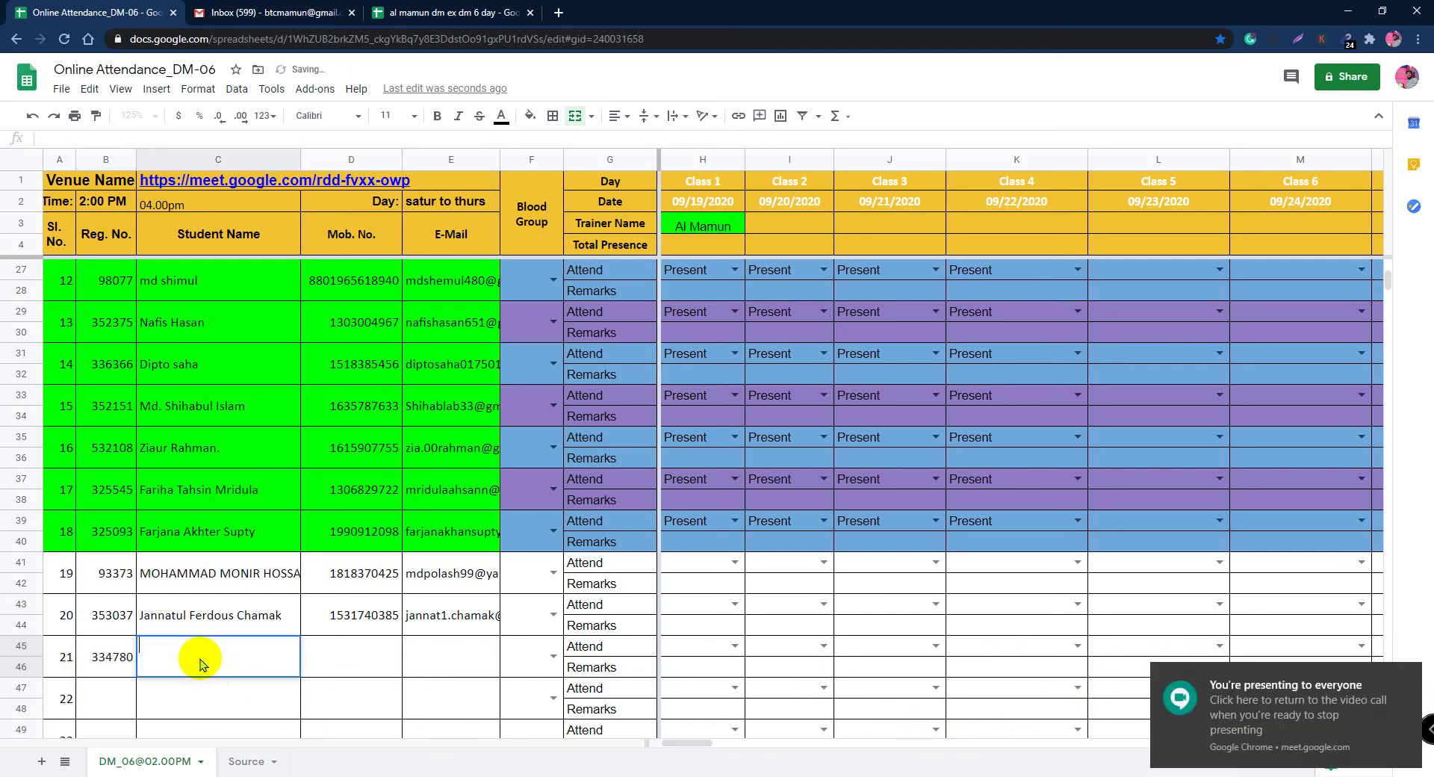
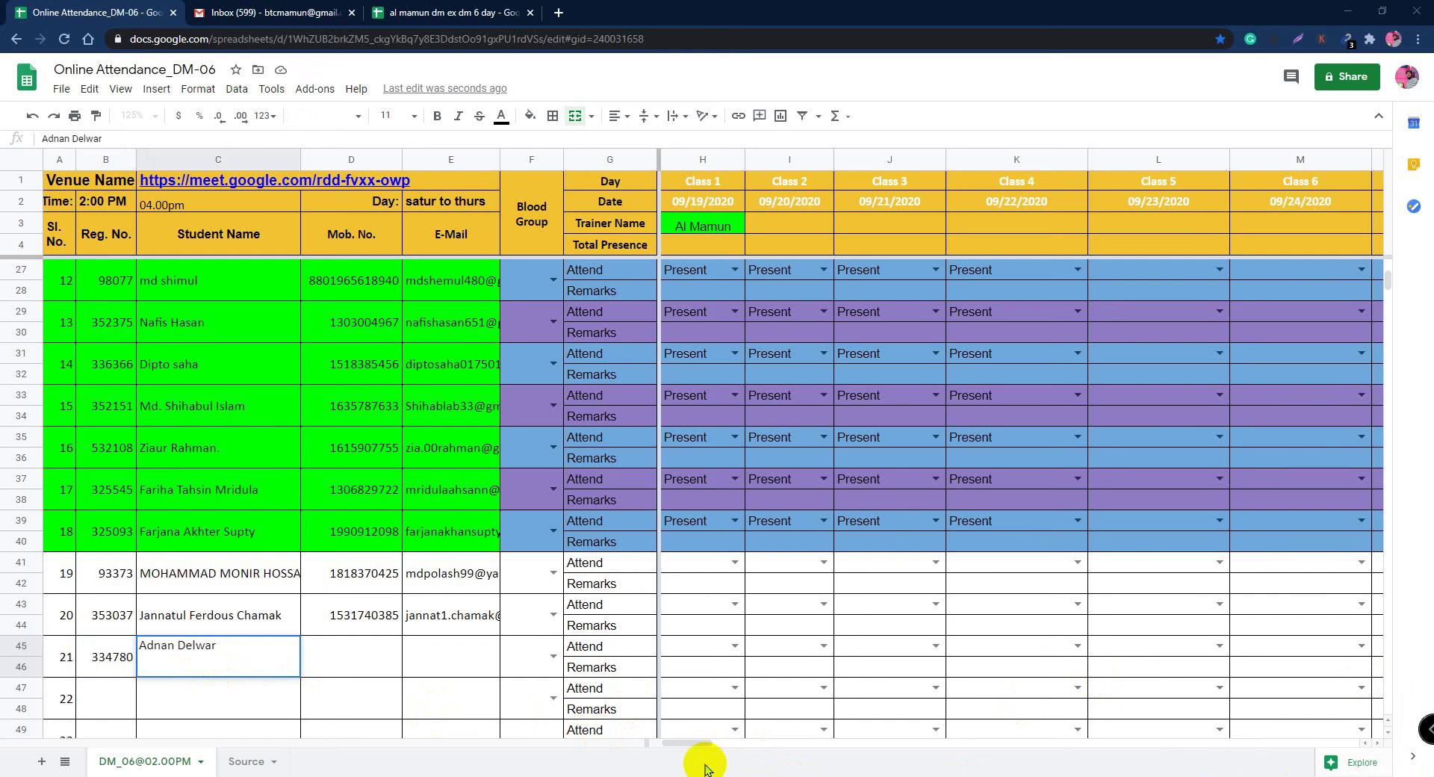
double_click(448, 657)
key(ctrl+v)
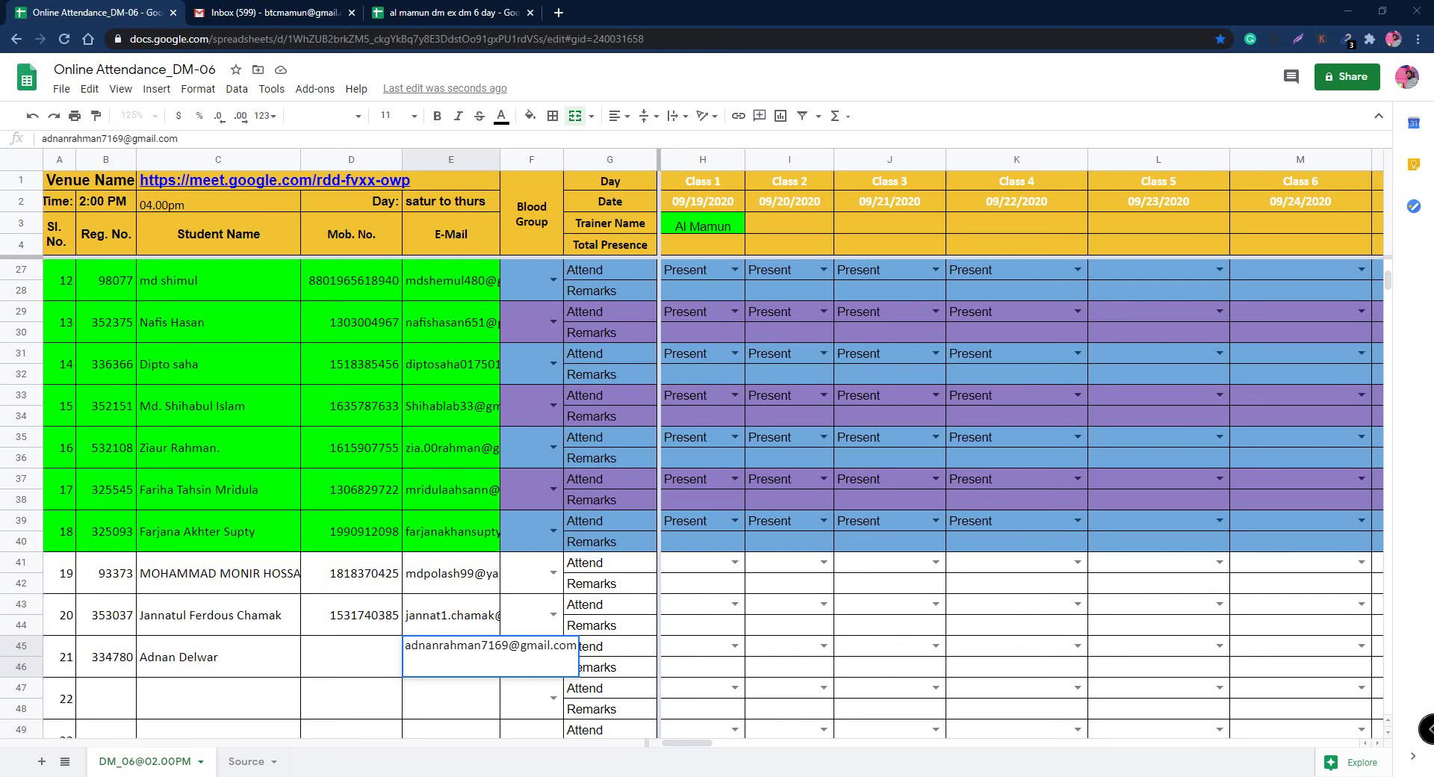
click(352, 652)
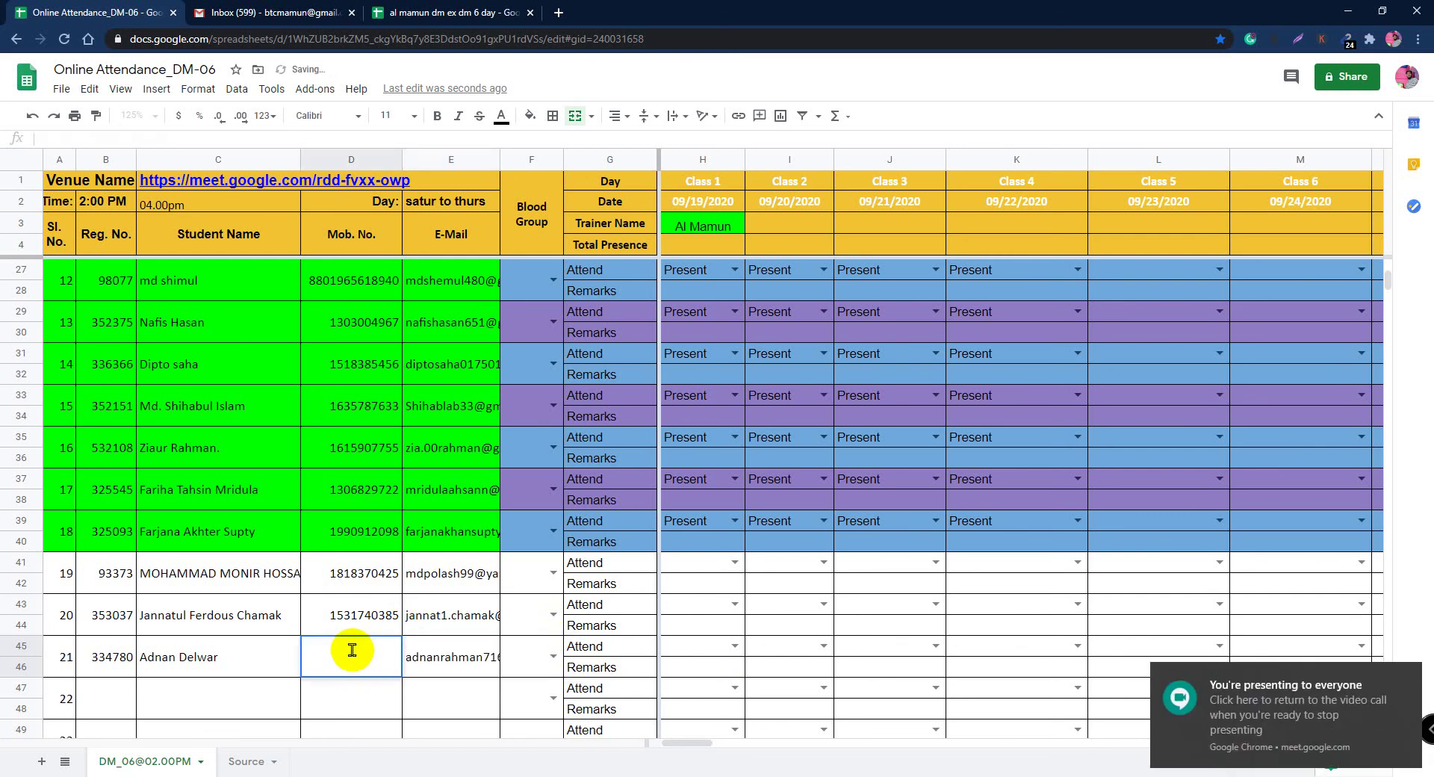
key(ctrl+v)
key(Return)
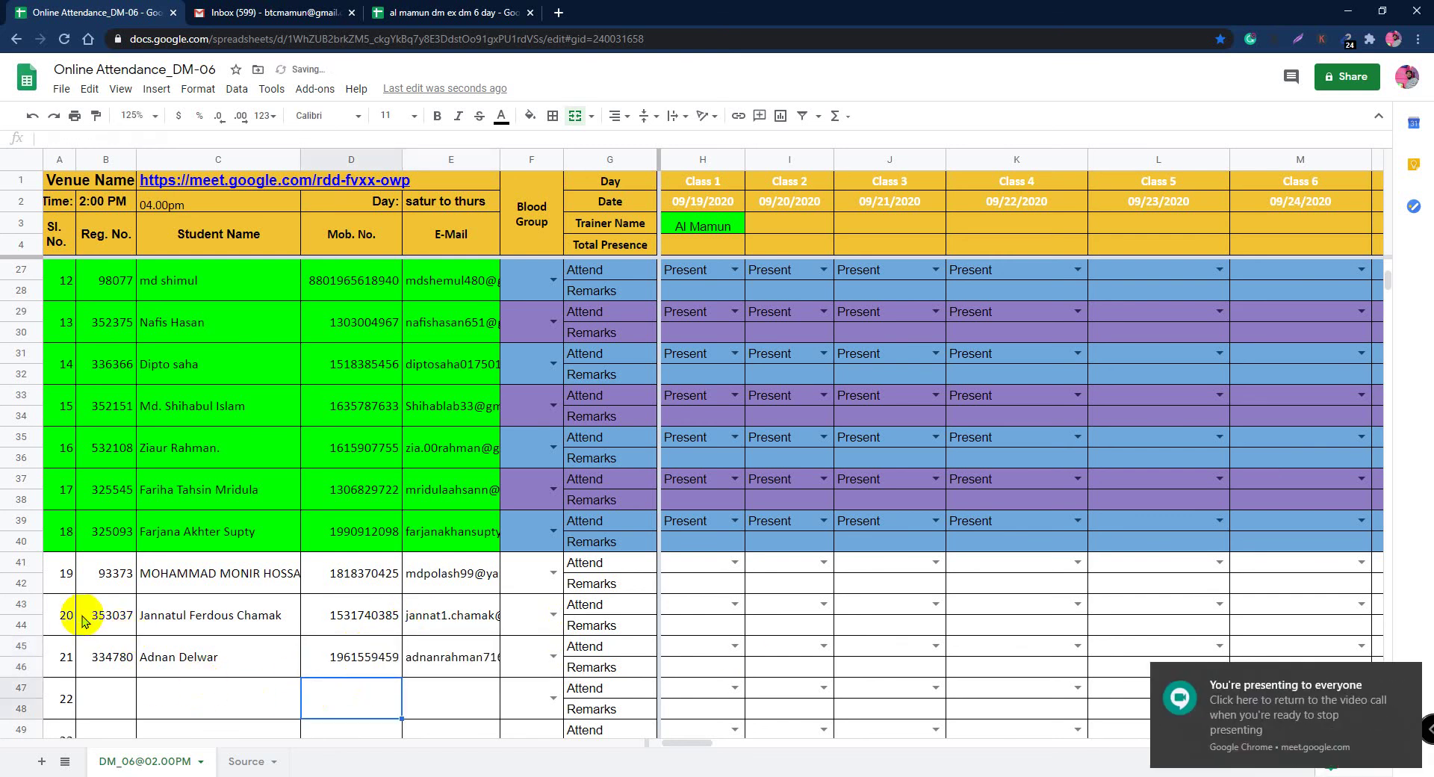
Step: Fill range A41:E46 with bright green to match the earlier student rows
drag(60, 575, 429, 661)
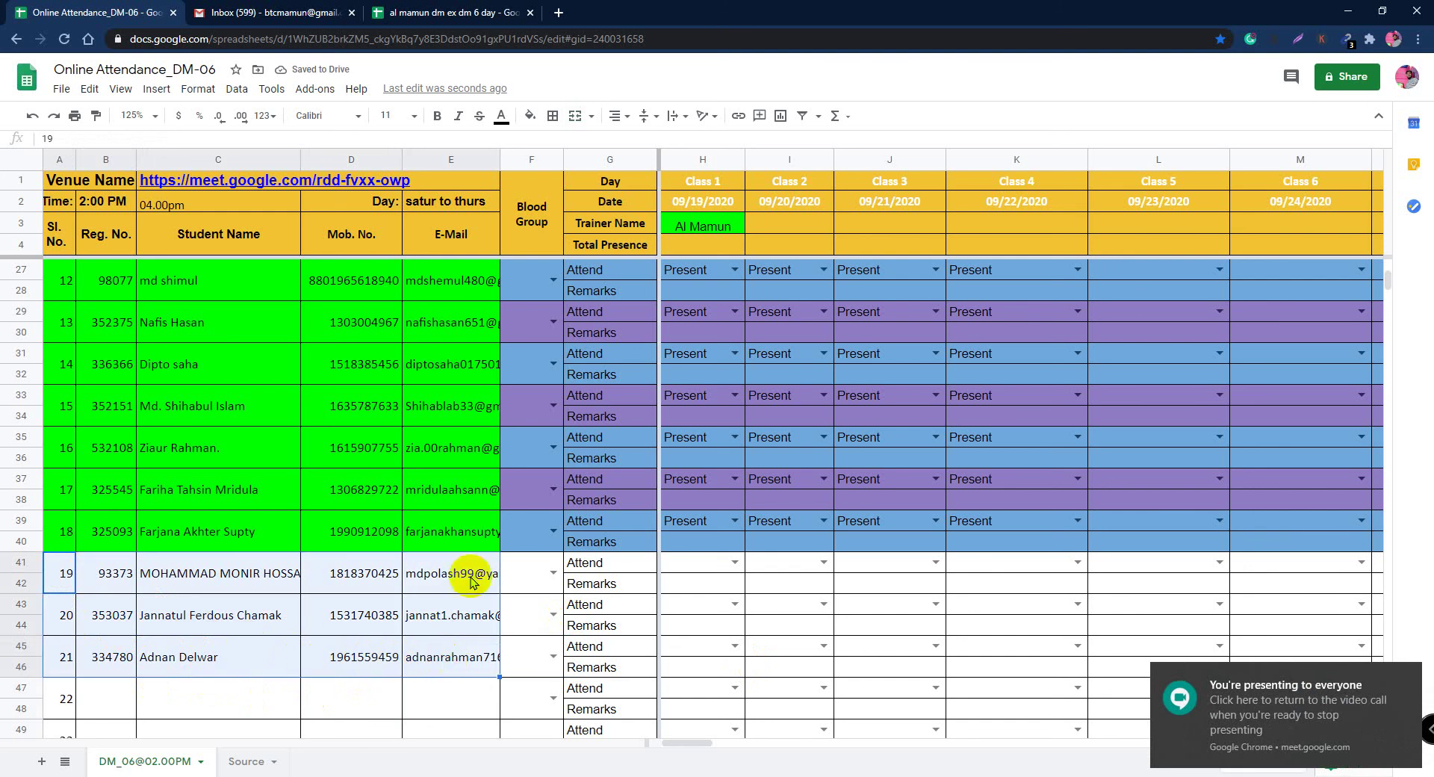
click(530, 120)
click(605, 182)
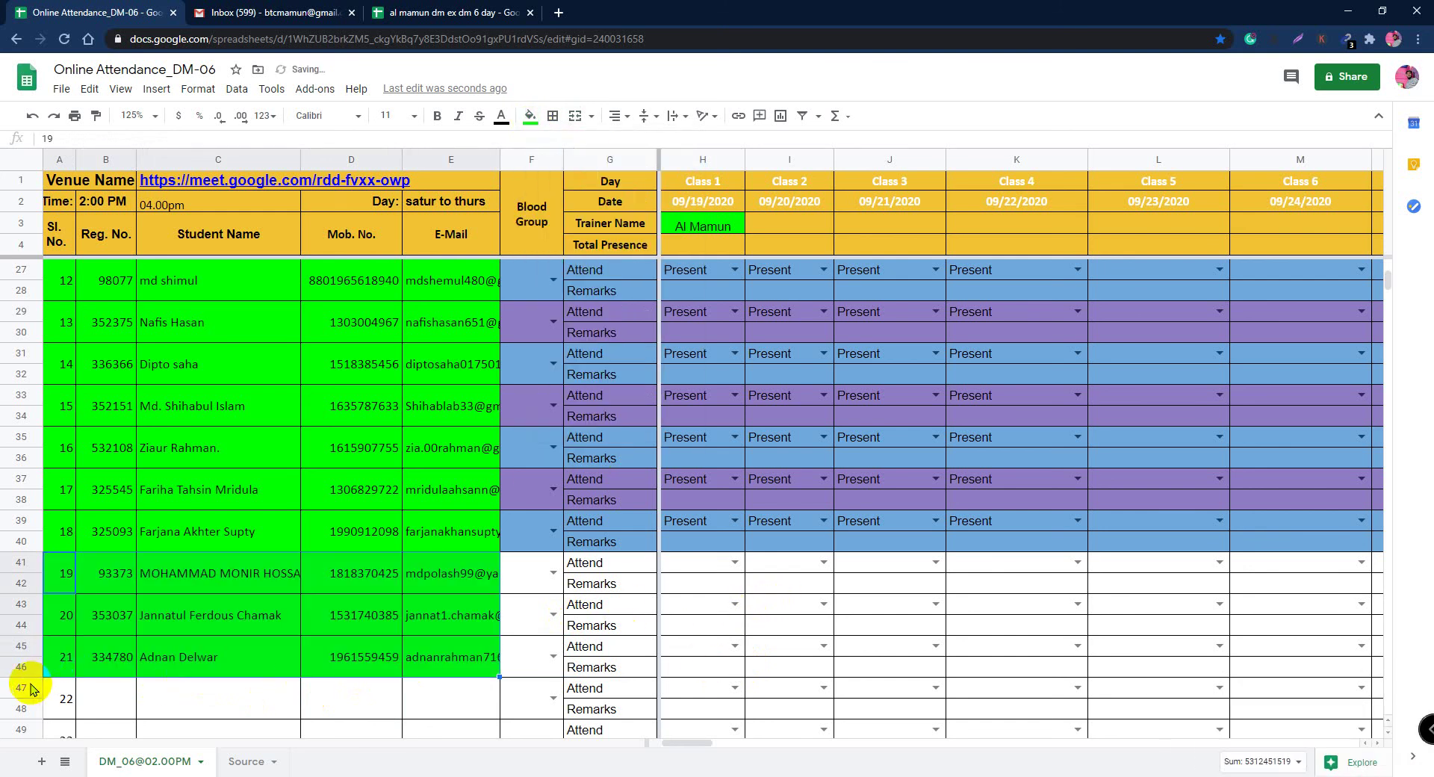
click(183, 706)
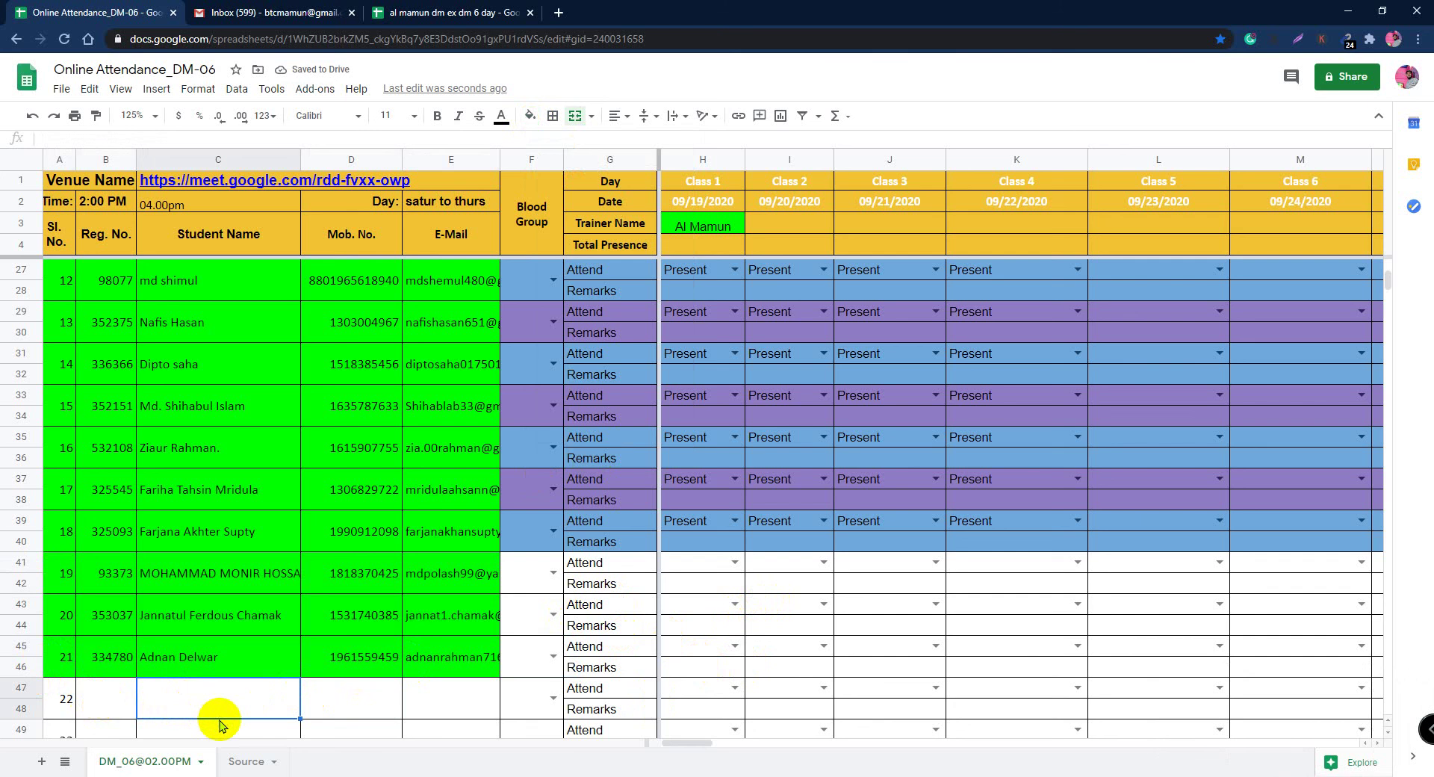
scroll(221, 720, down, 2)
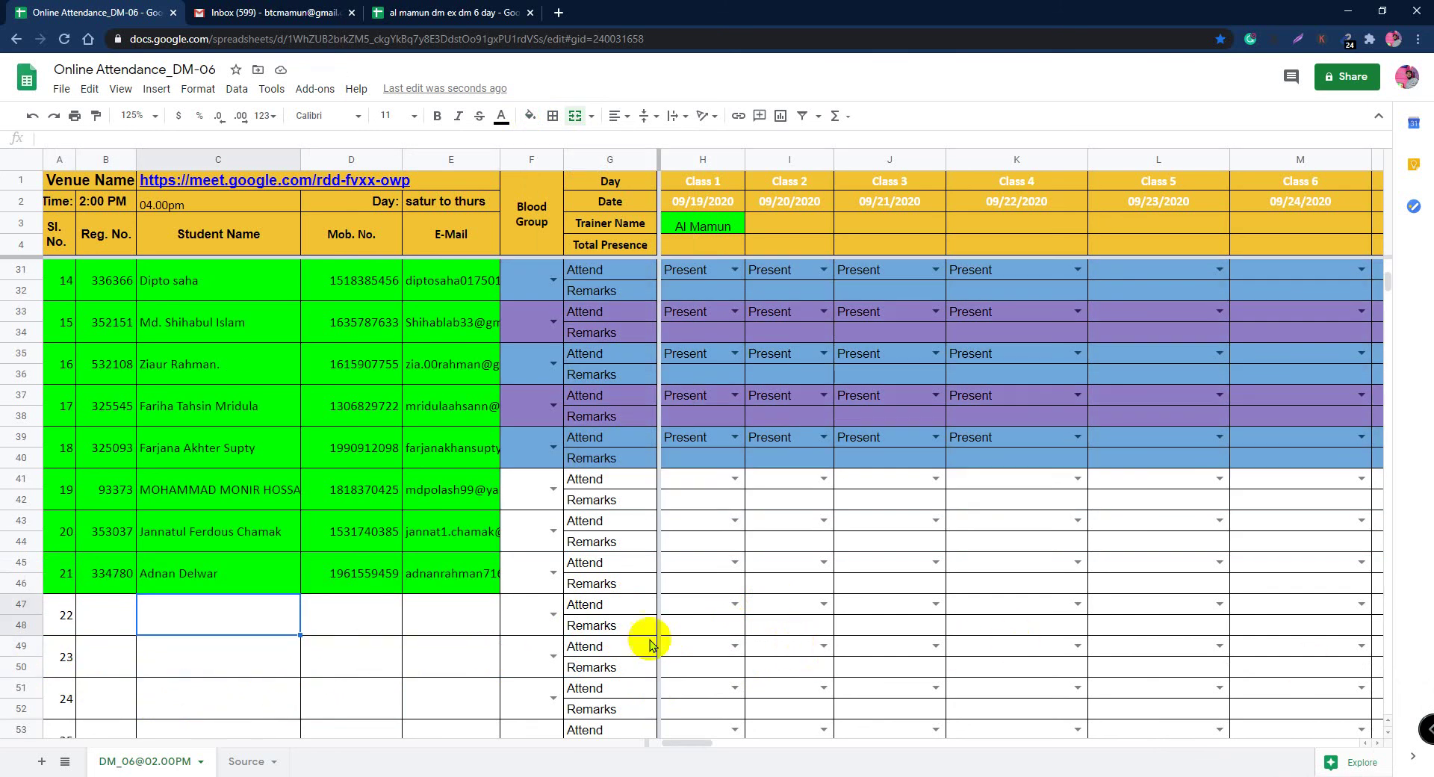
scroll(1035, 509, up, 1)
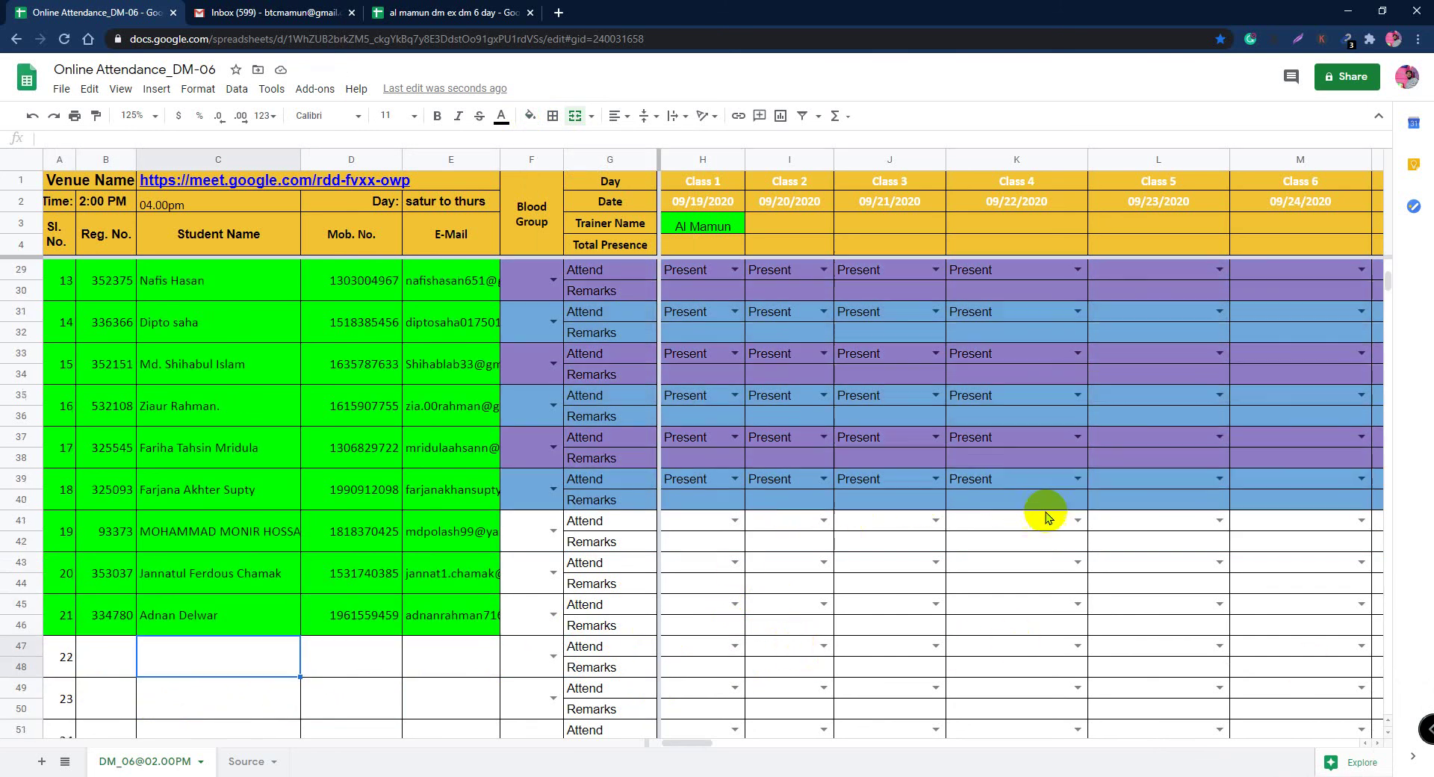
Step: Choose Present from the Class 4 dropdowns in K41, K43 and K45
click(1076, 520)
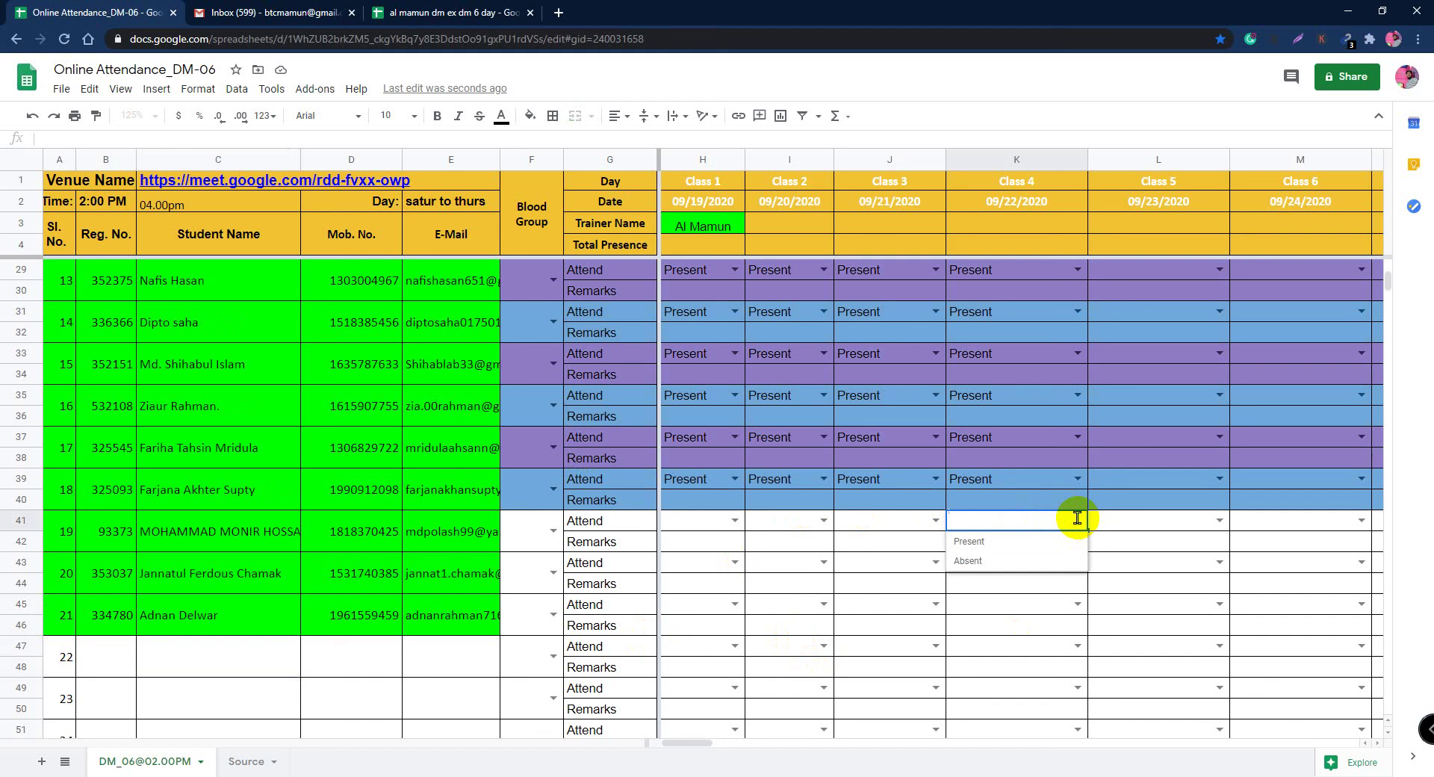
click(994, 541)
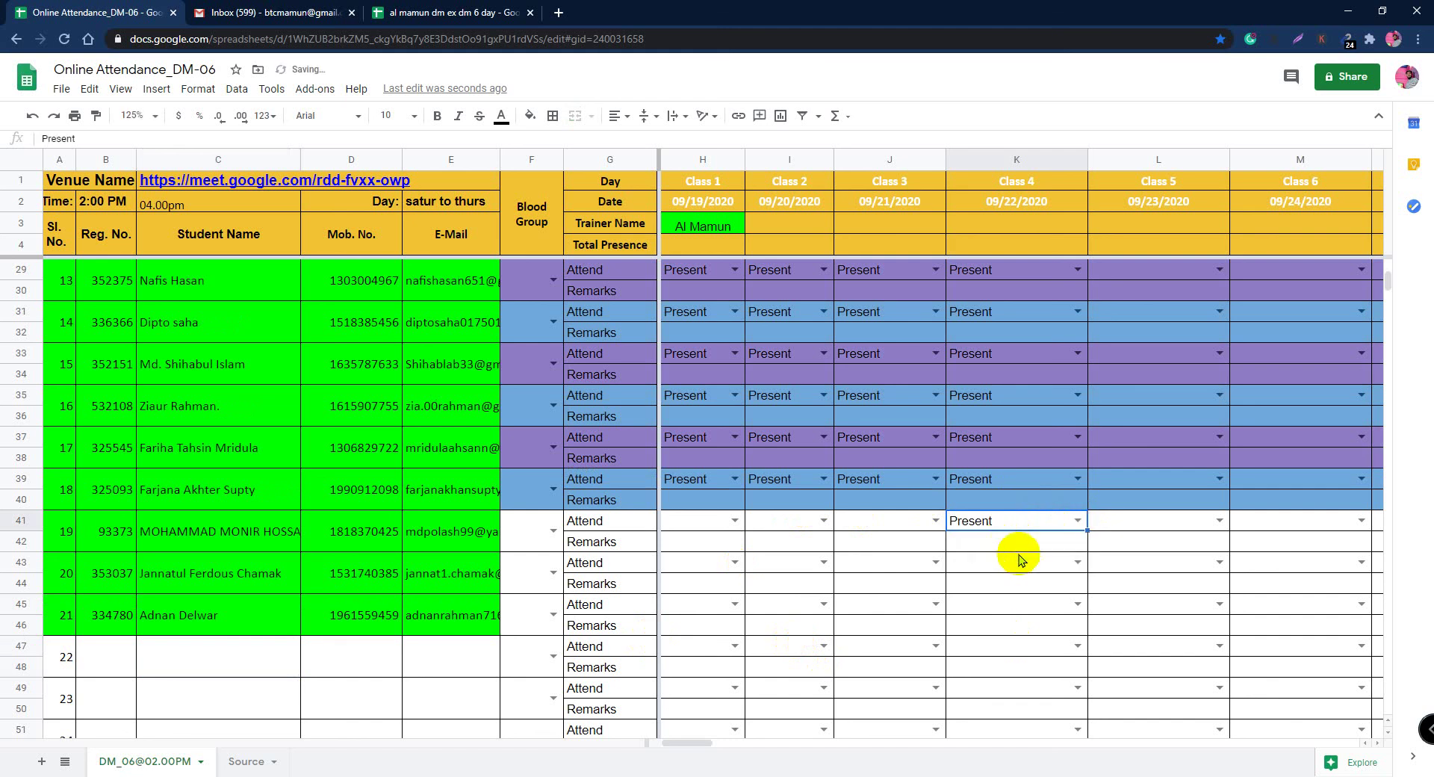
click(1077, 562)
click(995, 584)
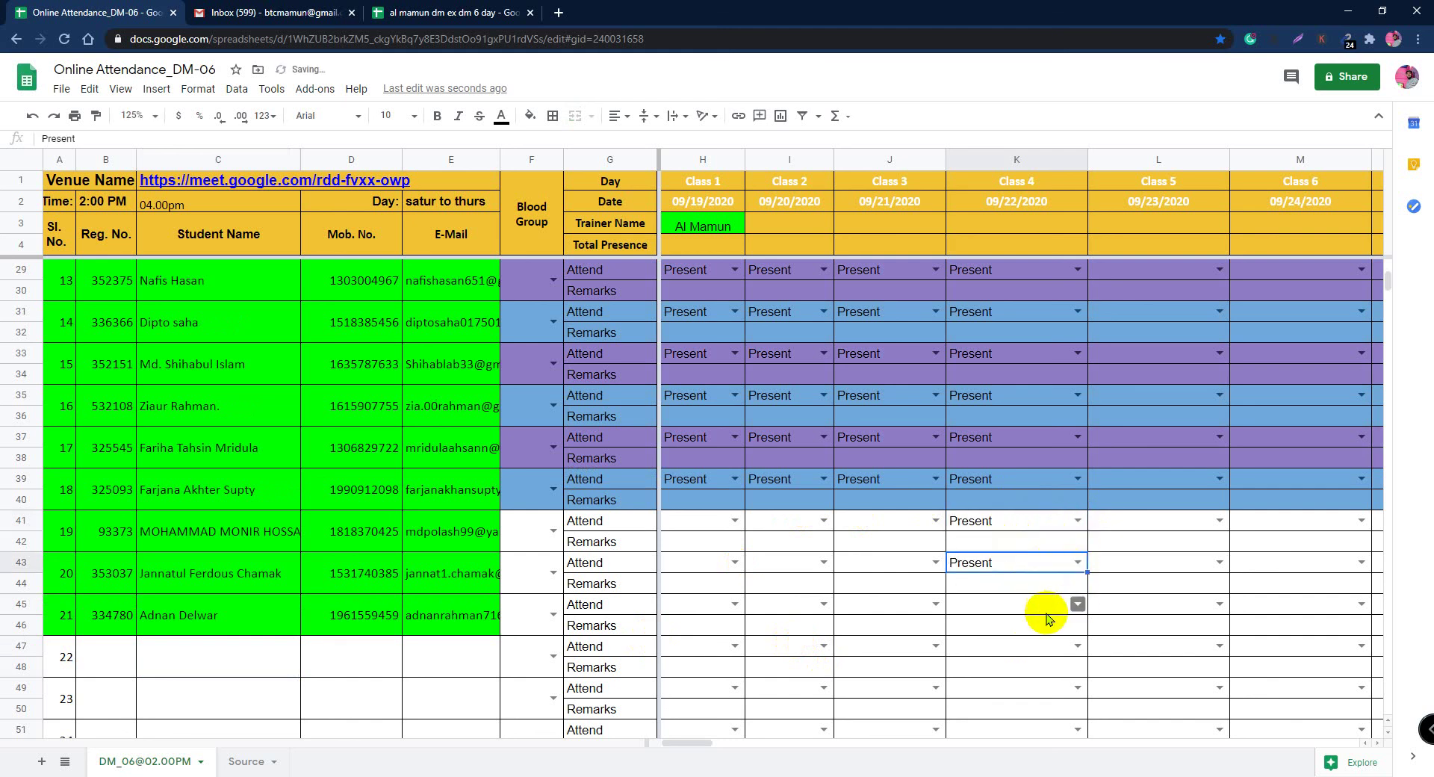
click(1077, 604)
click(1060, 629)
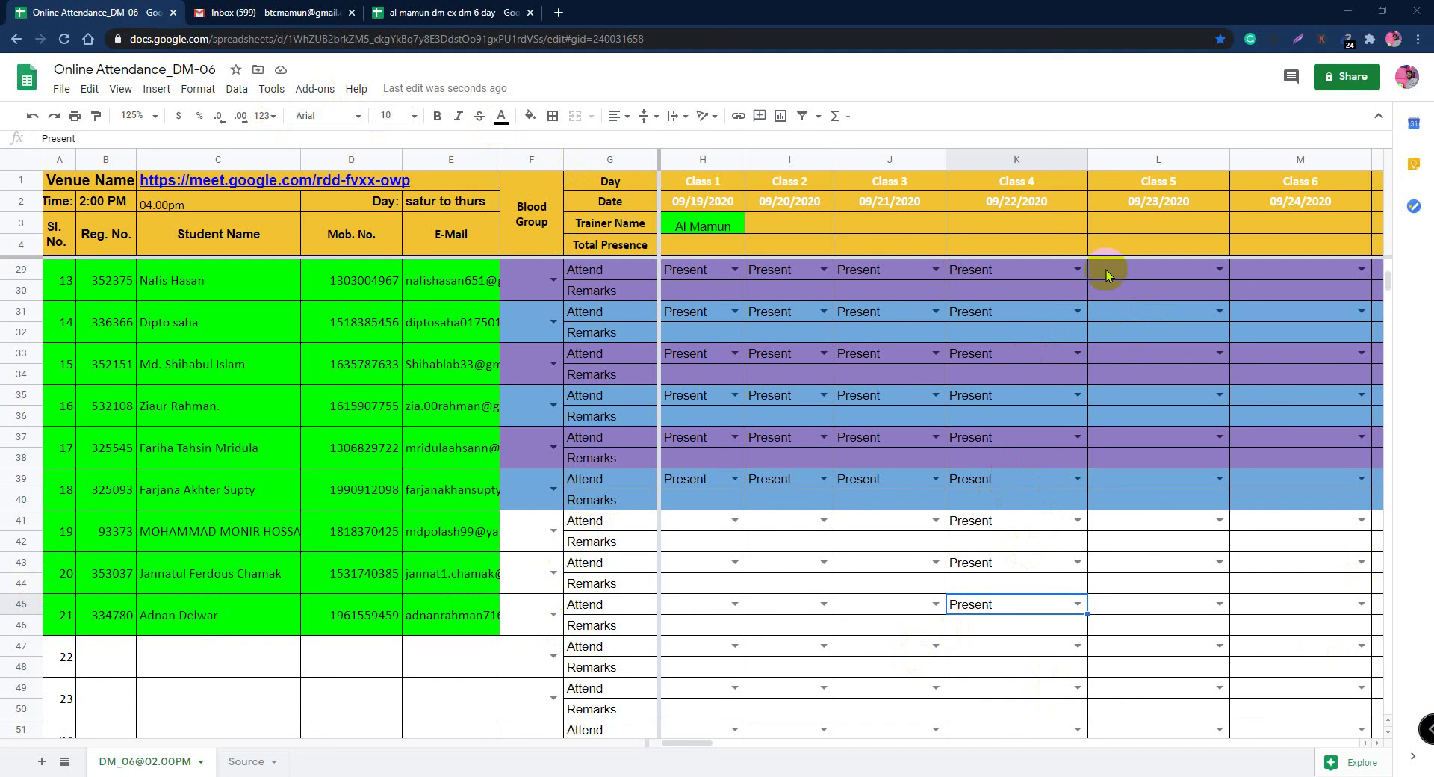
click(839, 619)
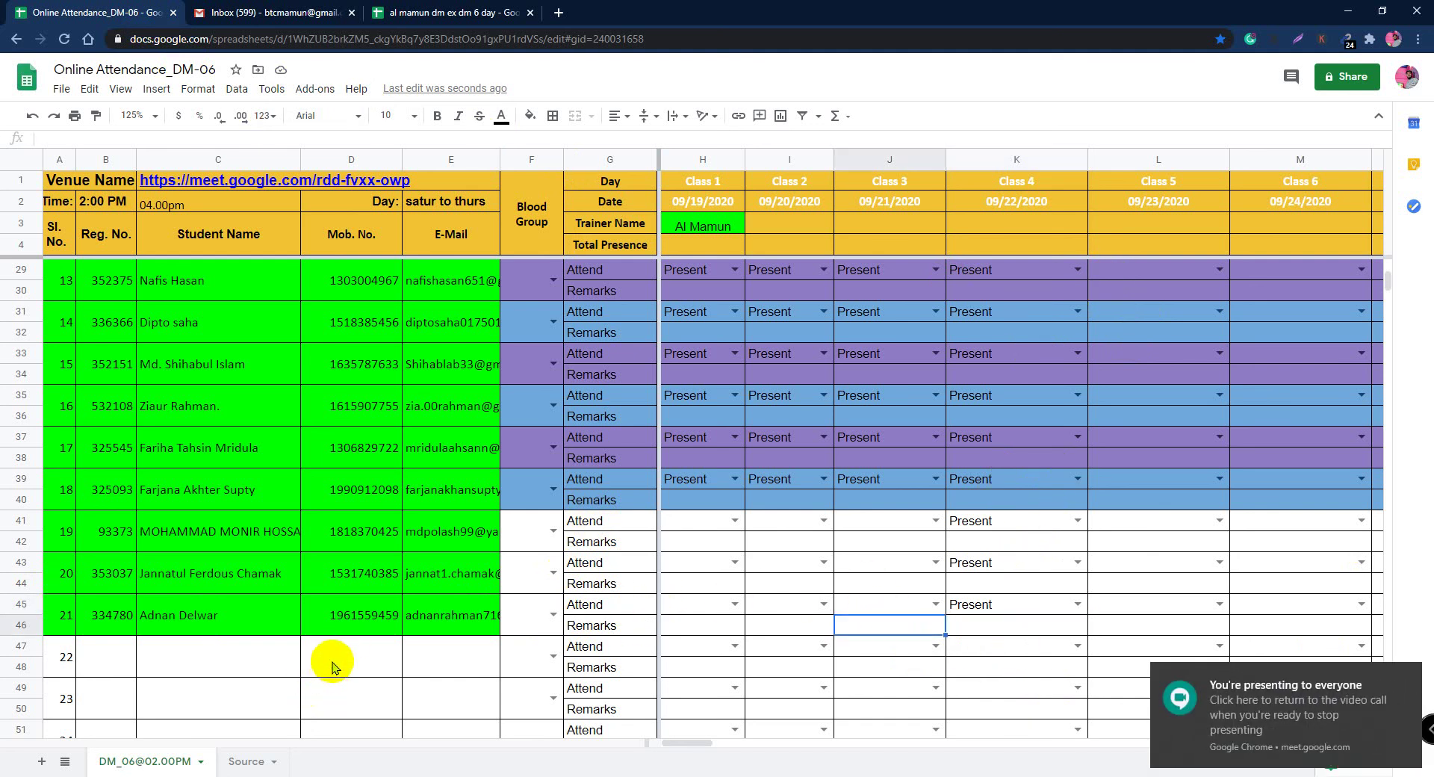
click(242, 662)
scroll(427, 403, up, 3)
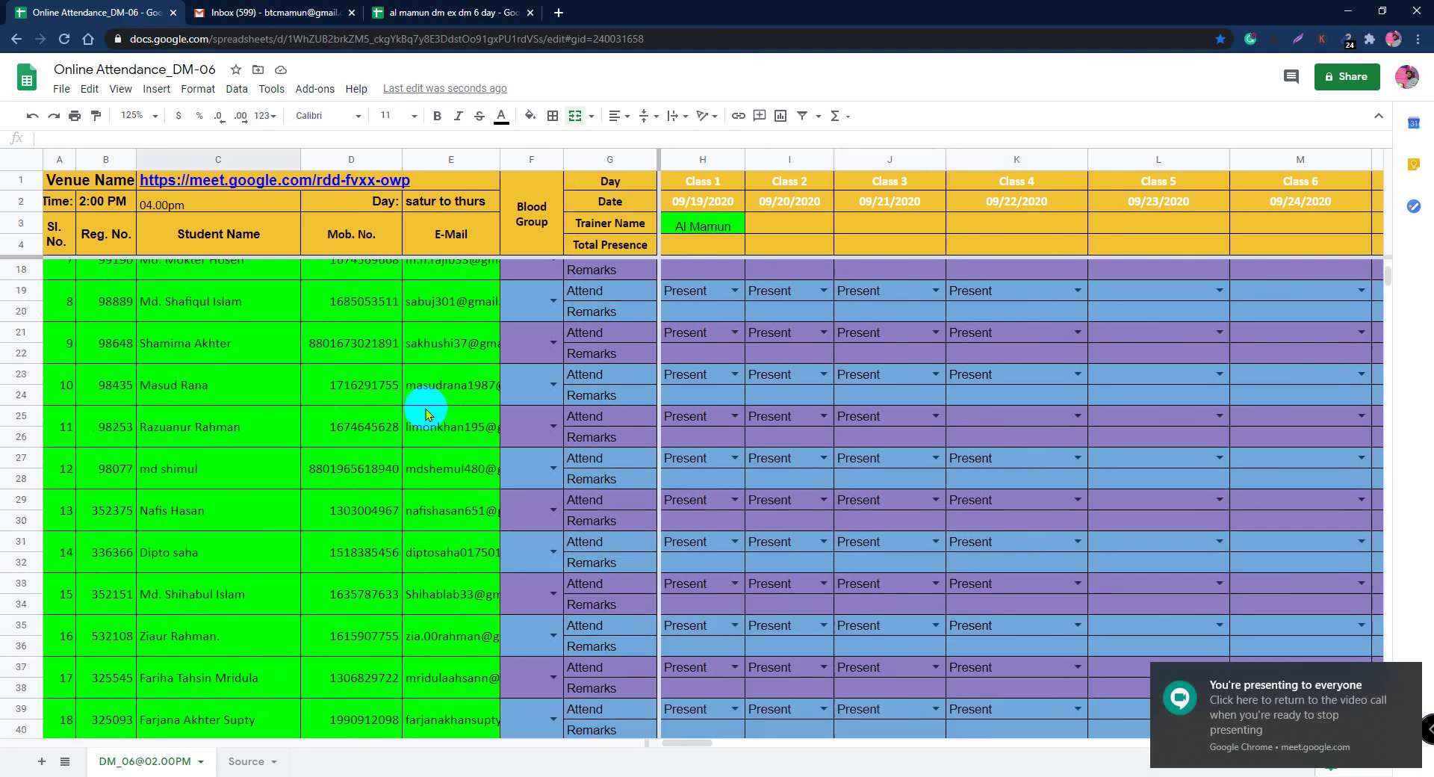
scroll(428, 413, up, 5)
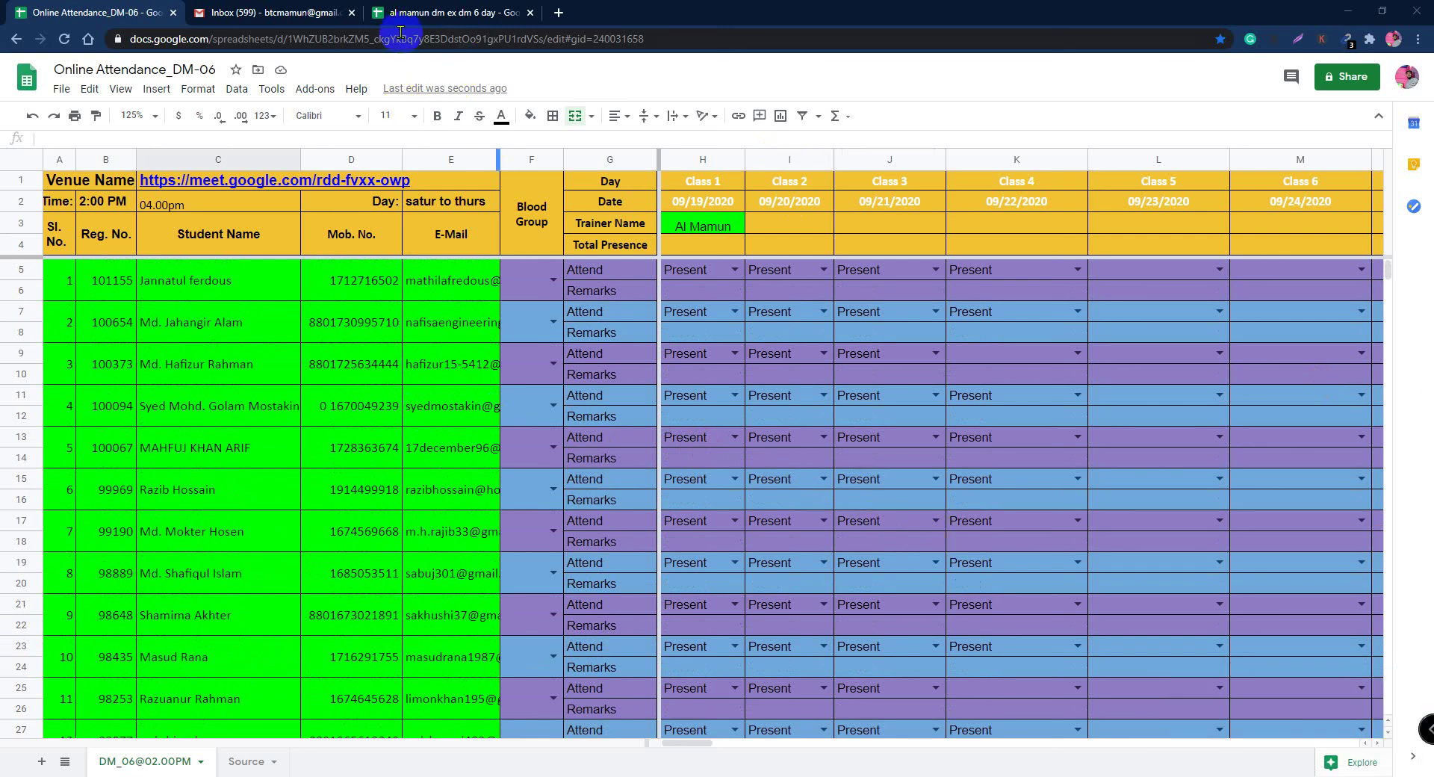
Step: In Gmail, read the 'cannot open by laptop our live class' email, then open 'Test mail'
click(265, 13)
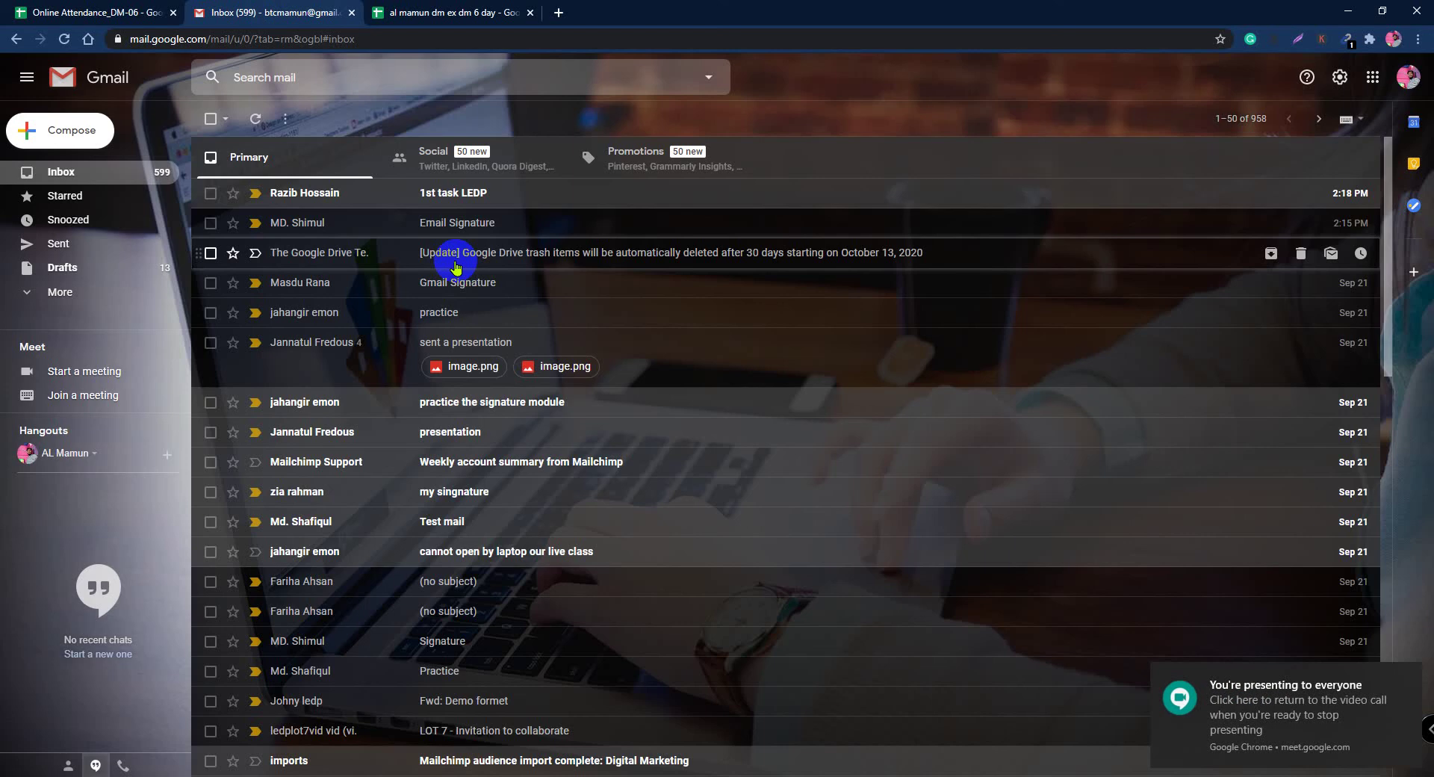
scroll(550, 648, down, 3)
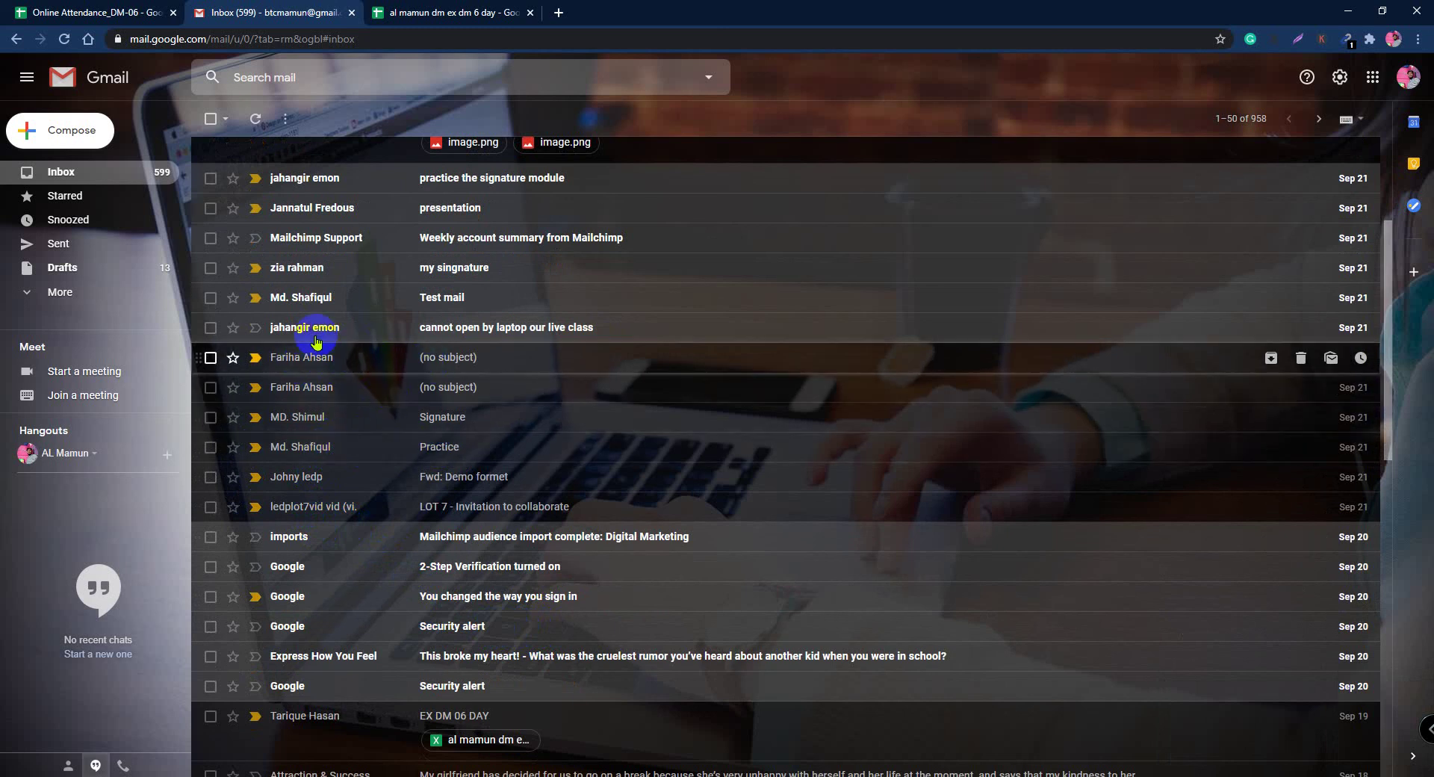
scroll(360, 358, up, 1)
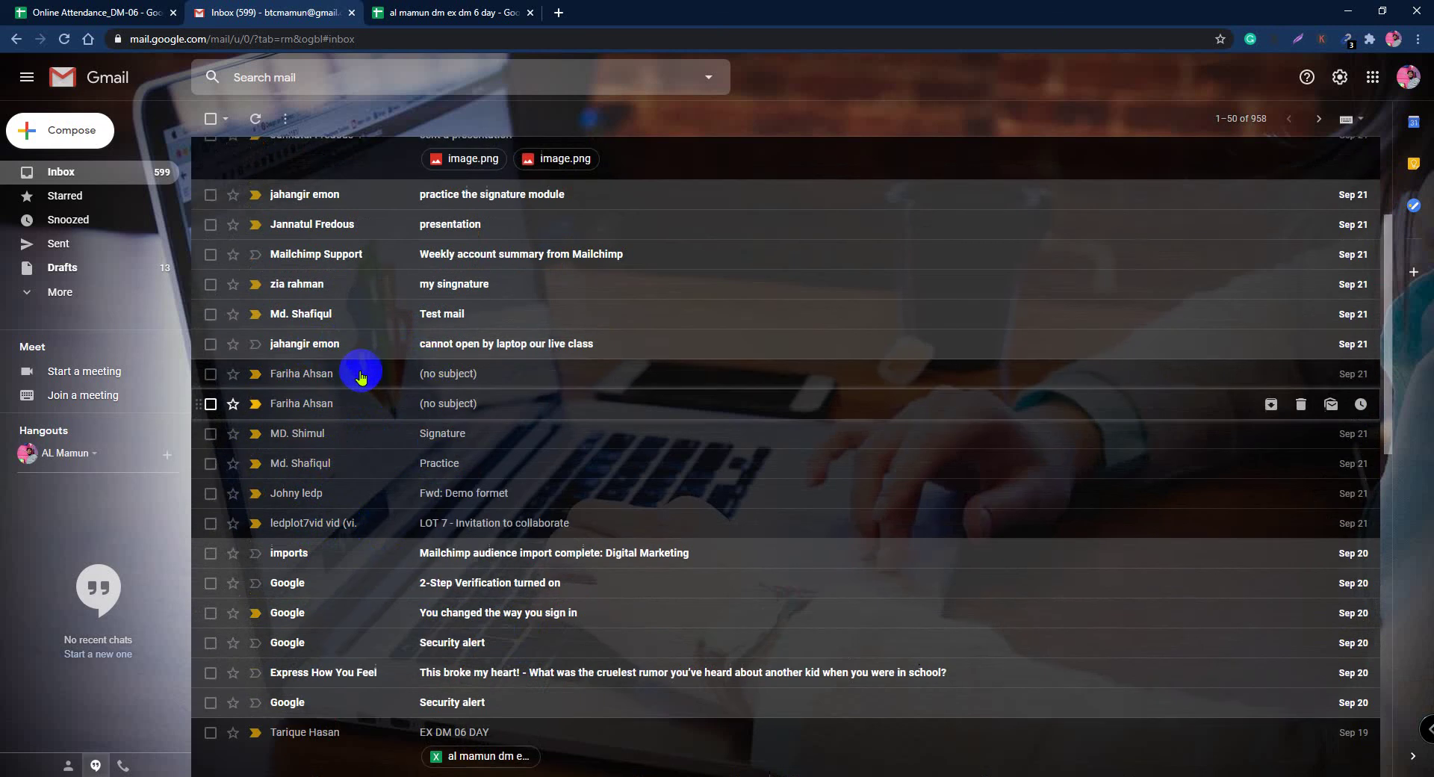
click(360, 401)
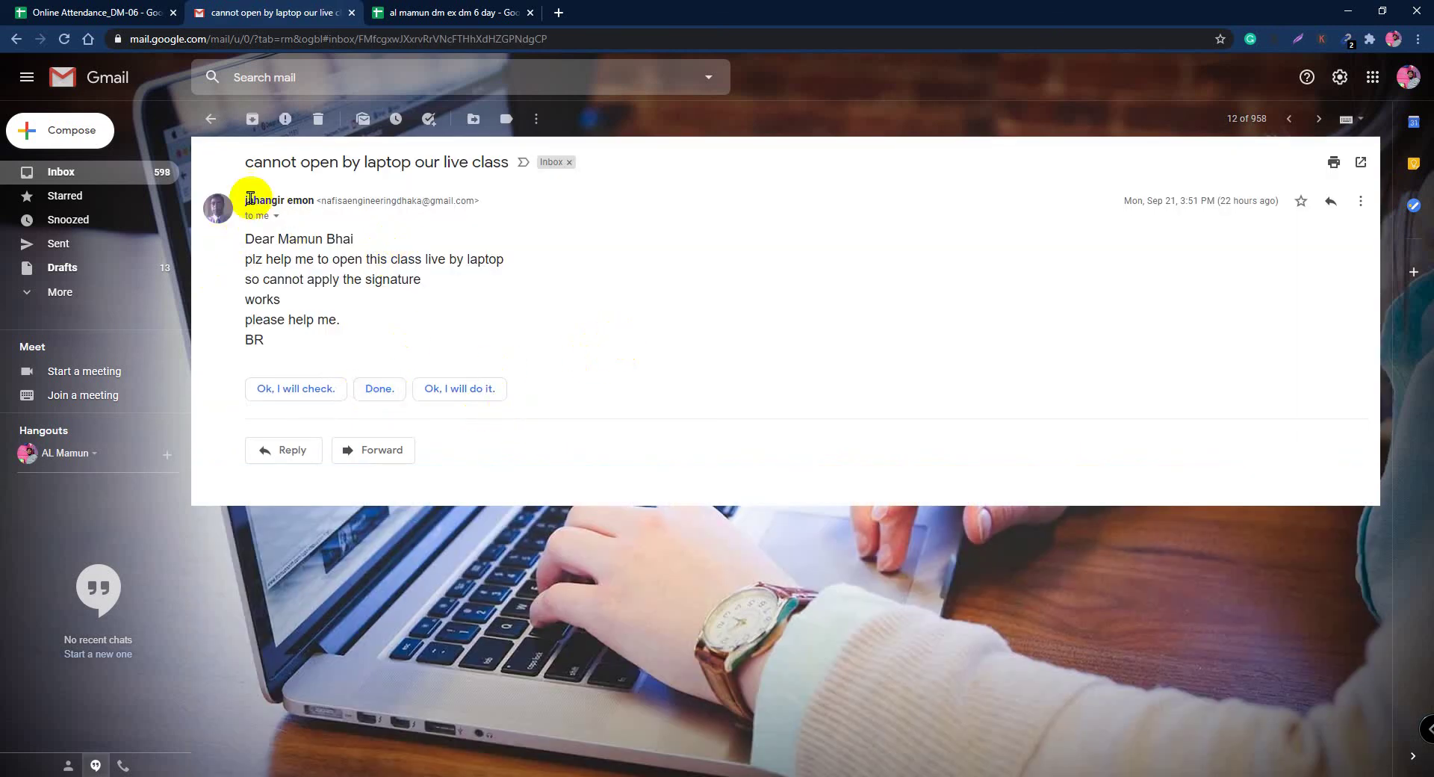
click(210, 120)
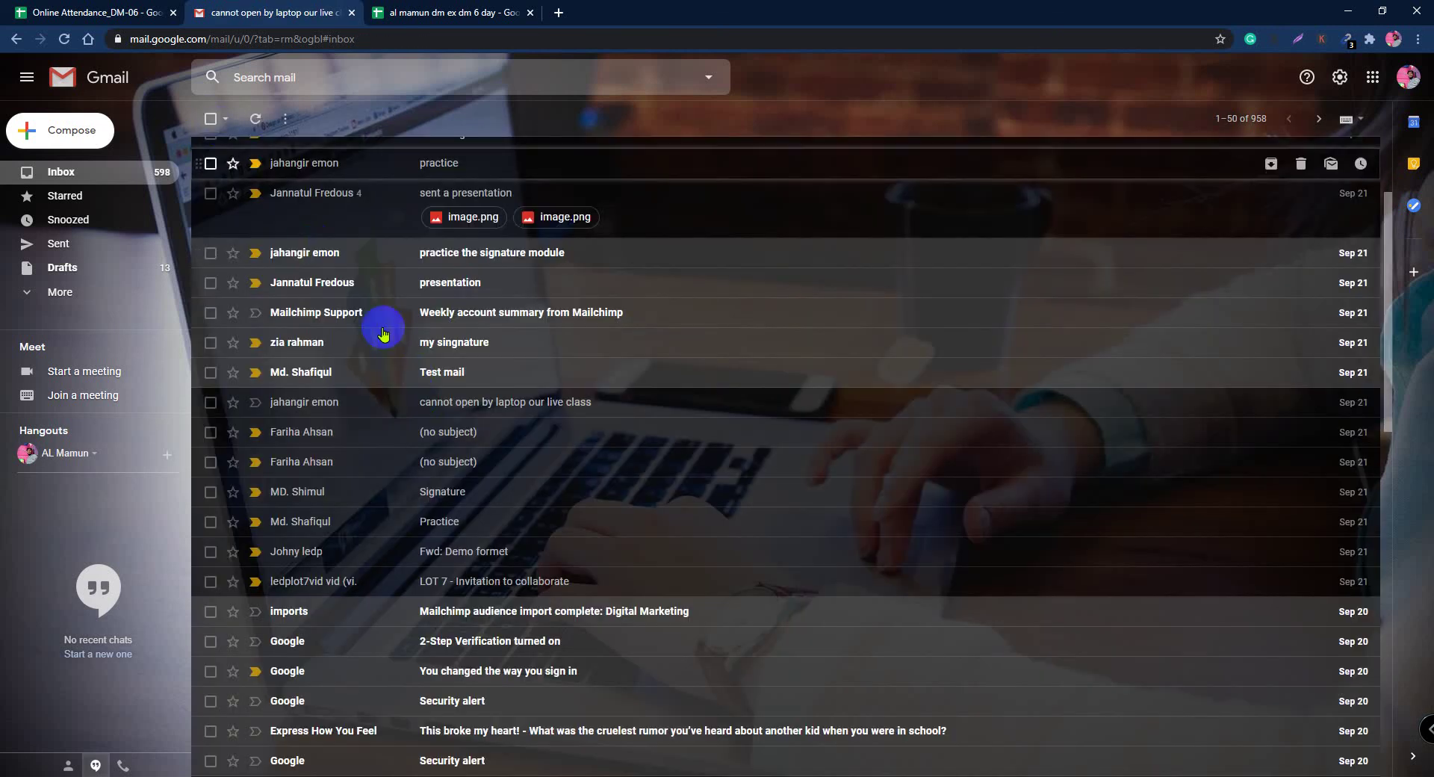
click(334, 376)
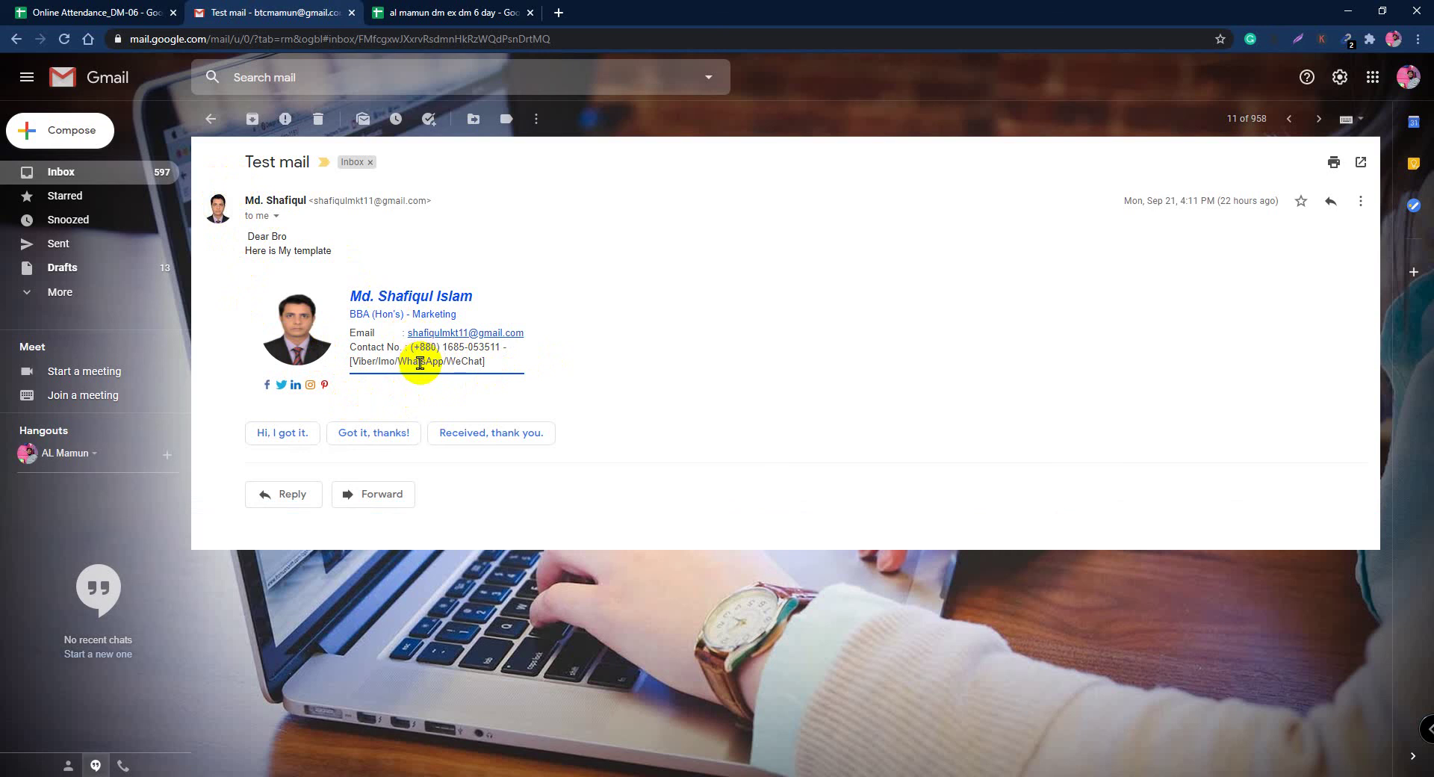
Step: Open 'my singnature', 'presentation' and 'practice the signature module' in turn, returning to the inbox after each
click(211, 119)
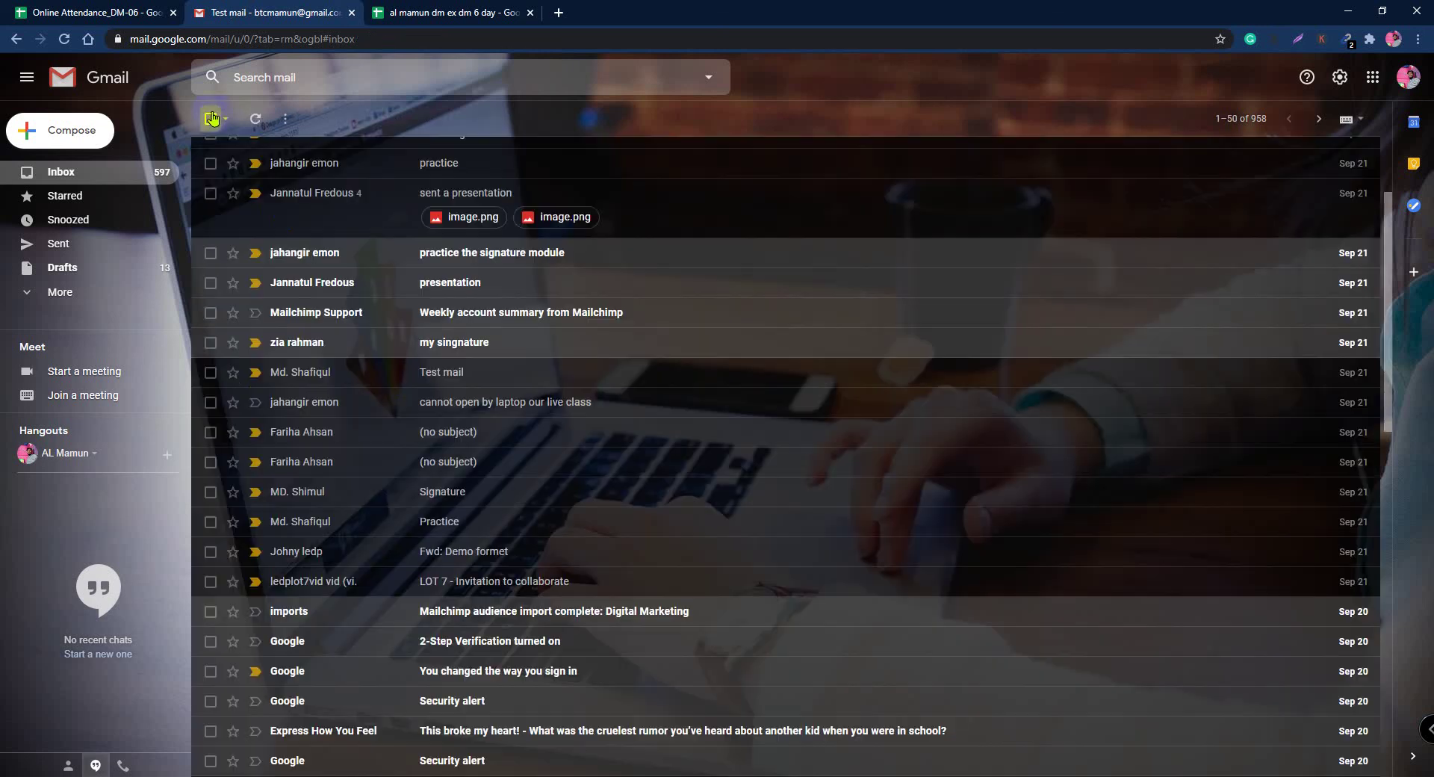
click(327, 342)
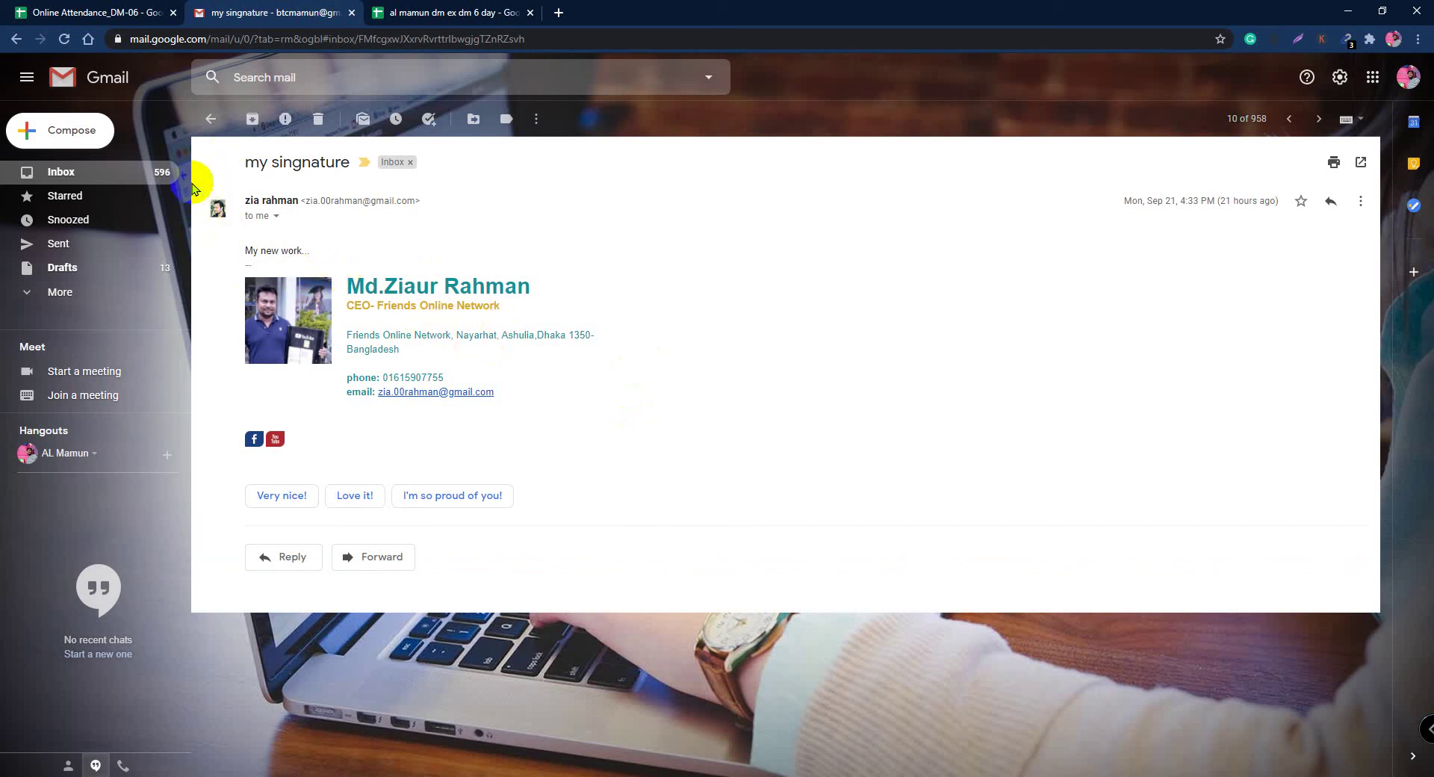
click(205, 122)
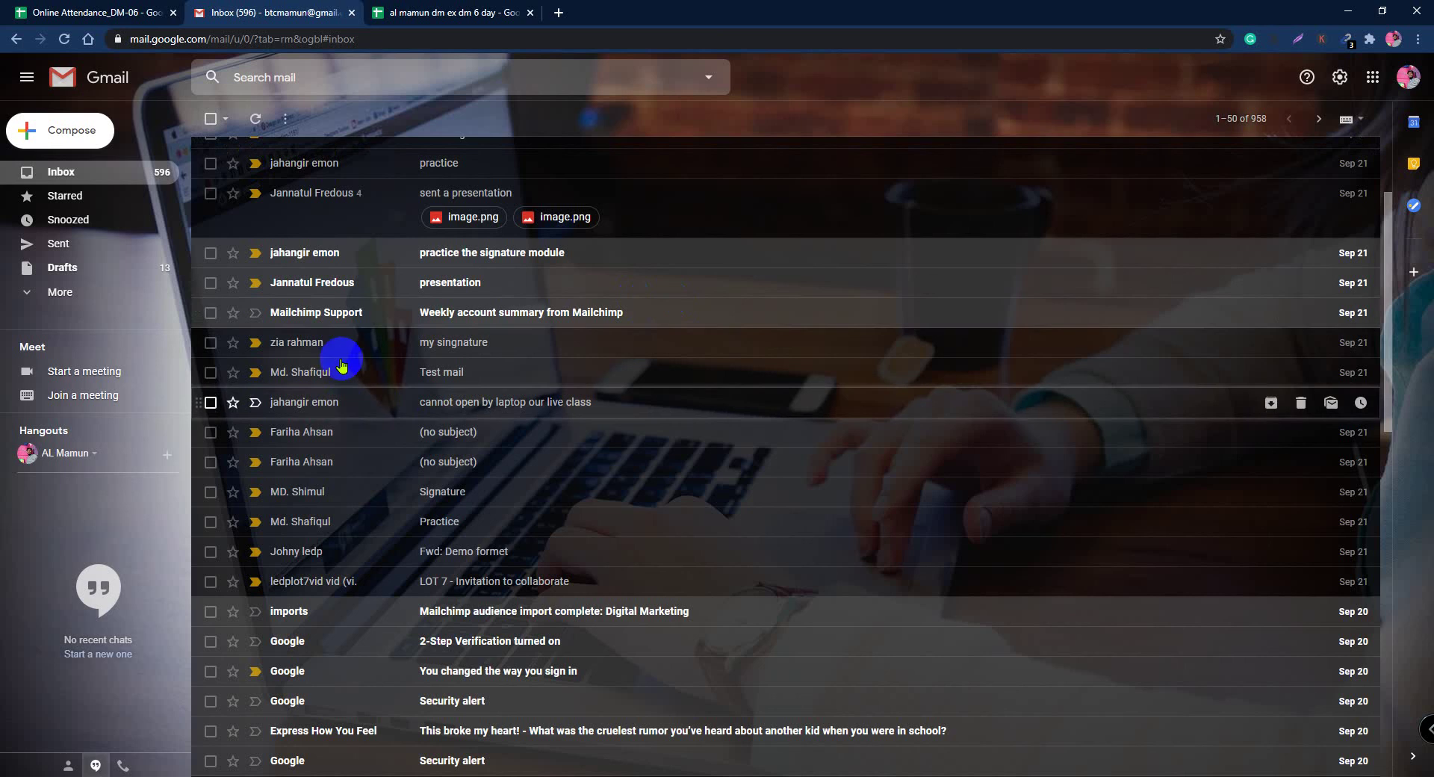
click(351, 284)
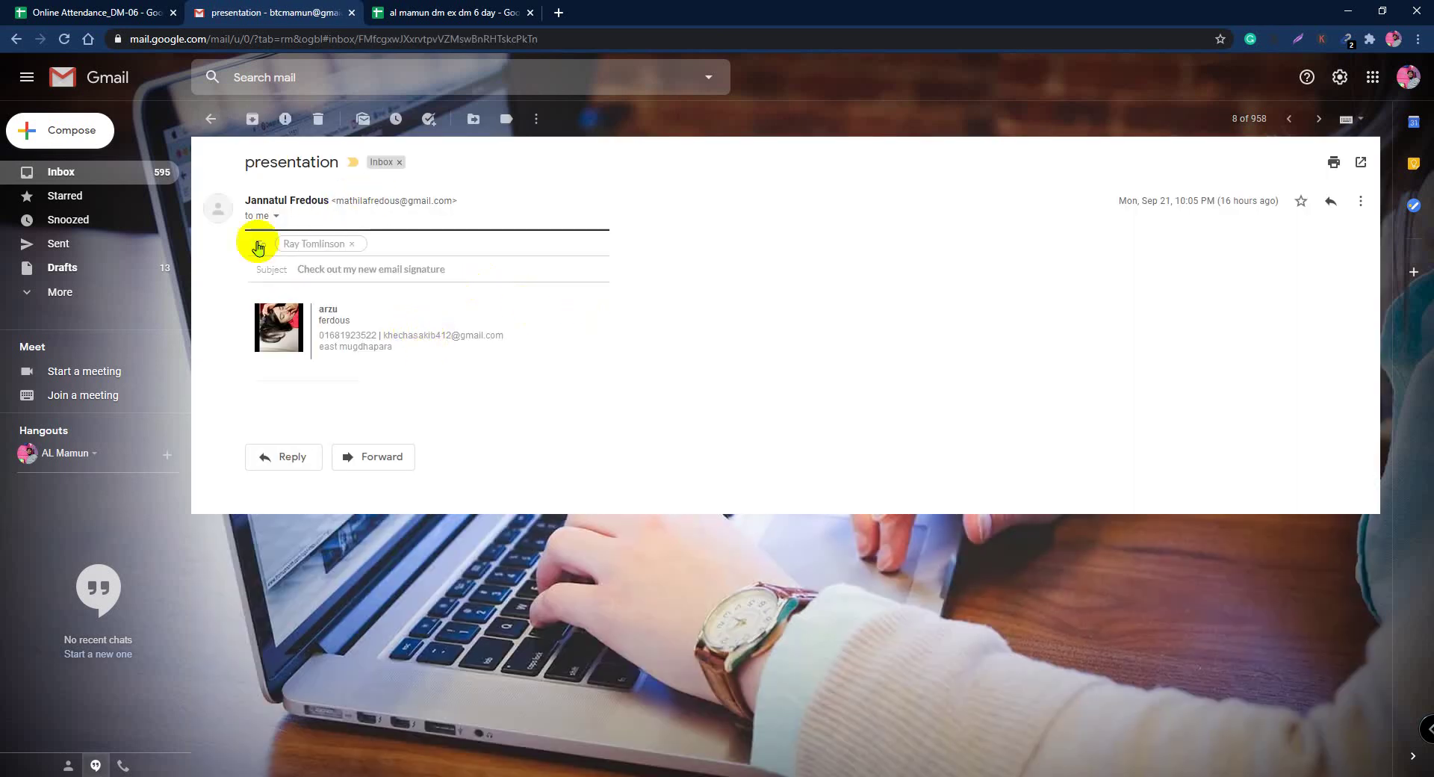
click(211, 119)
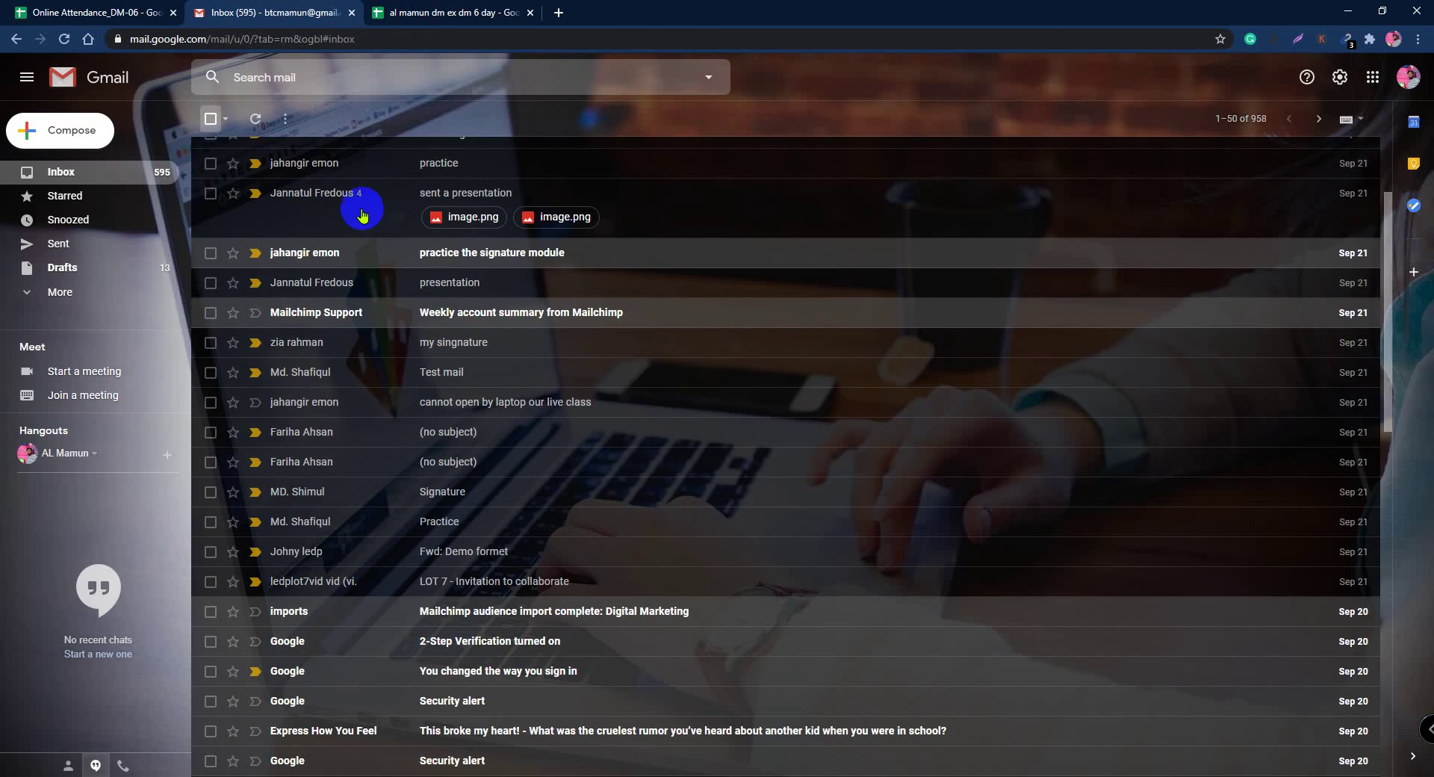
click(329, 253)
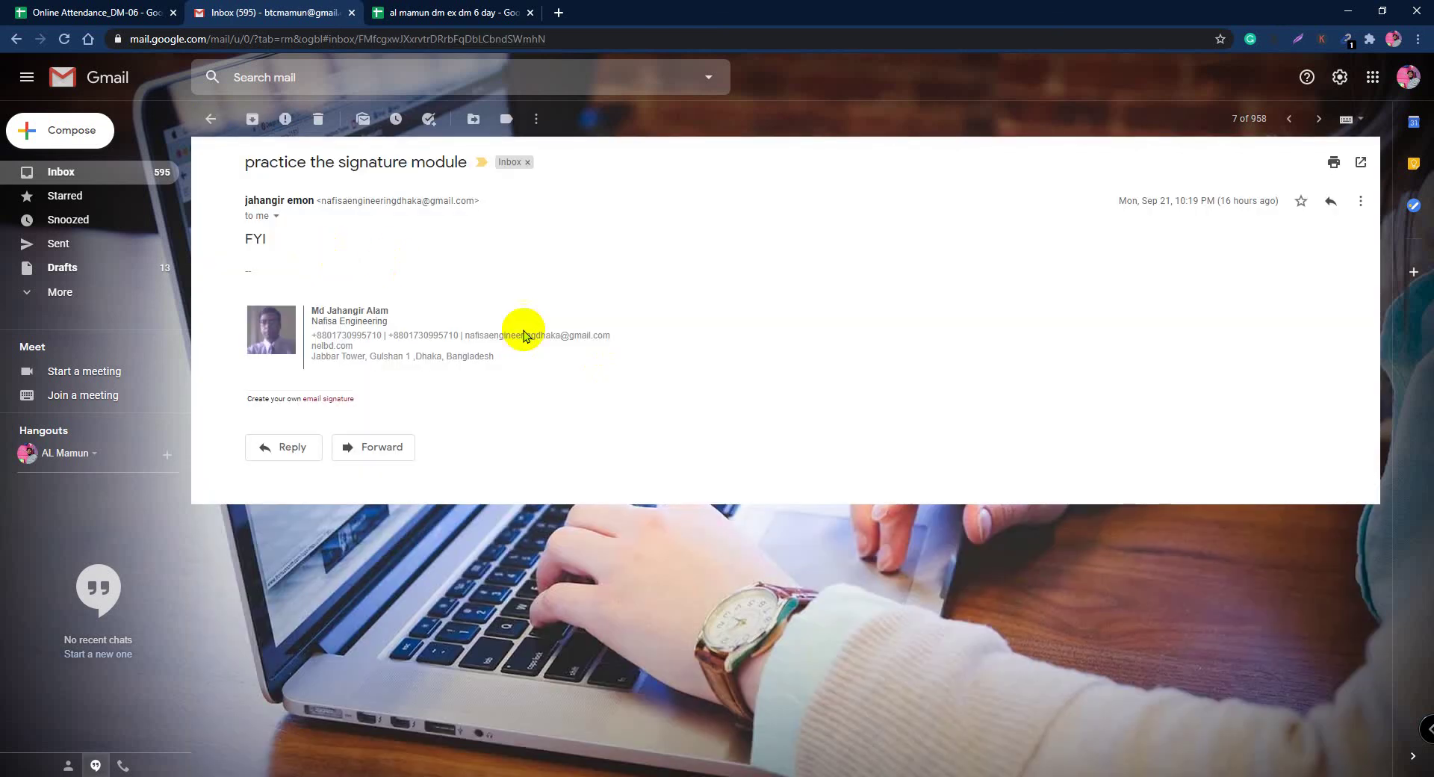
click(209, 119)
scroll(560, 448, down, 3)
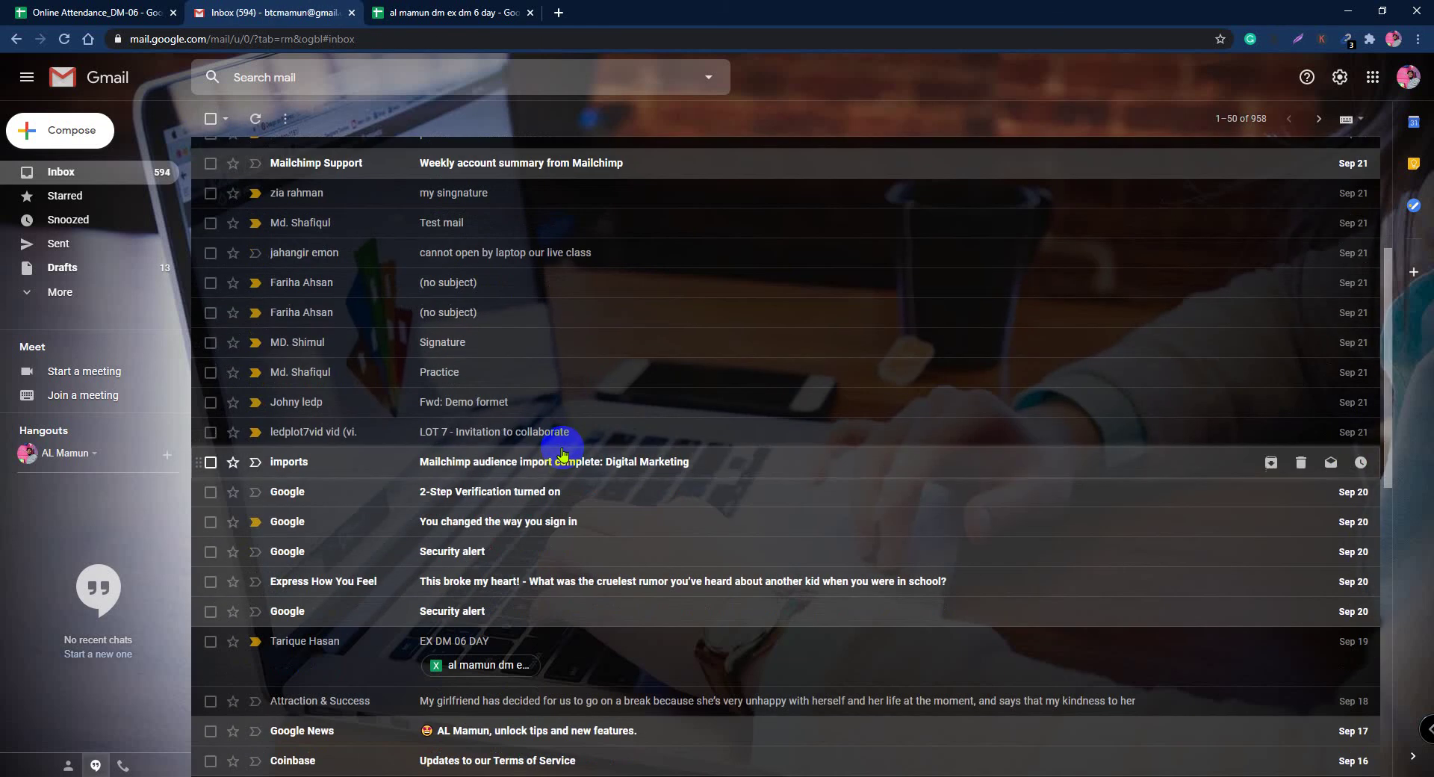
scroll(562, 454, up, 4)
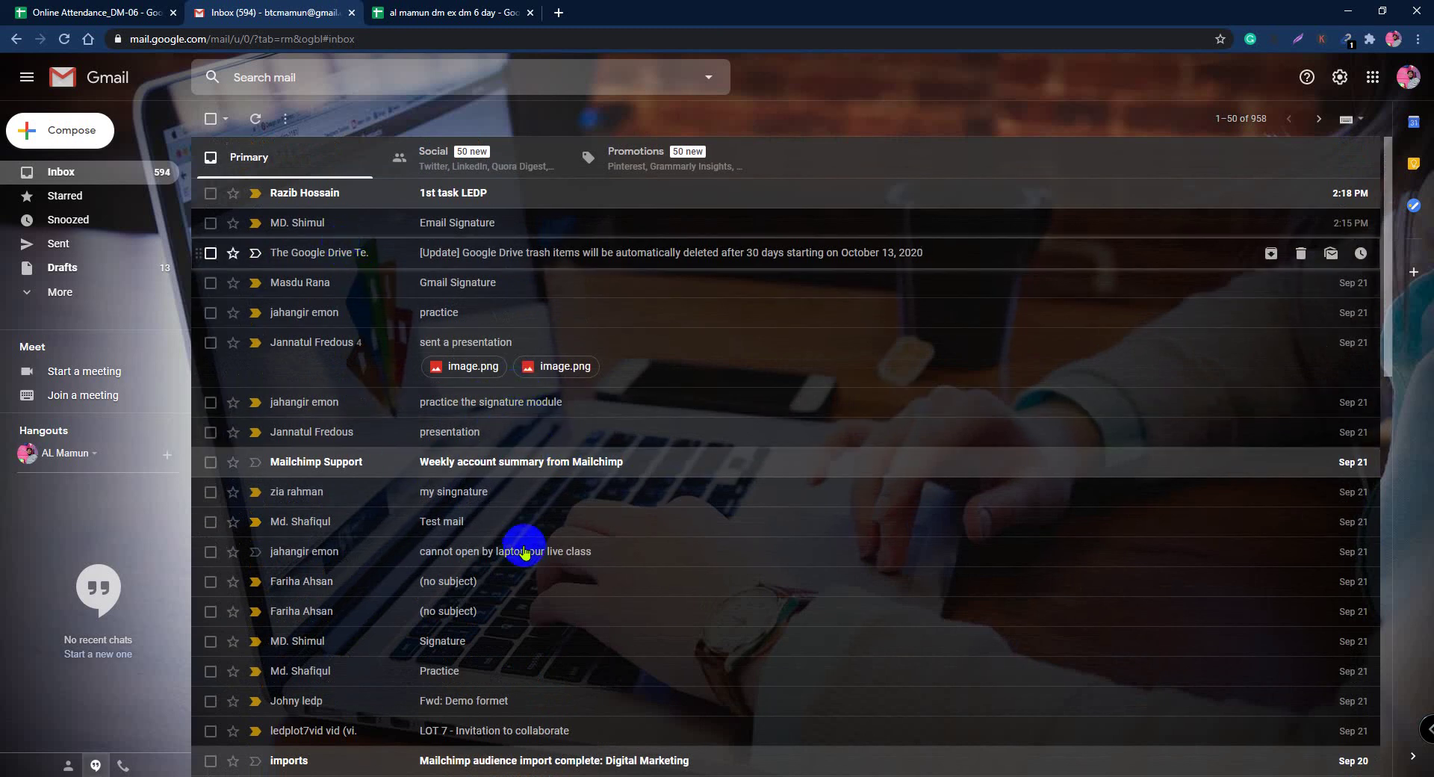
scroll(852, 551, down, 3)
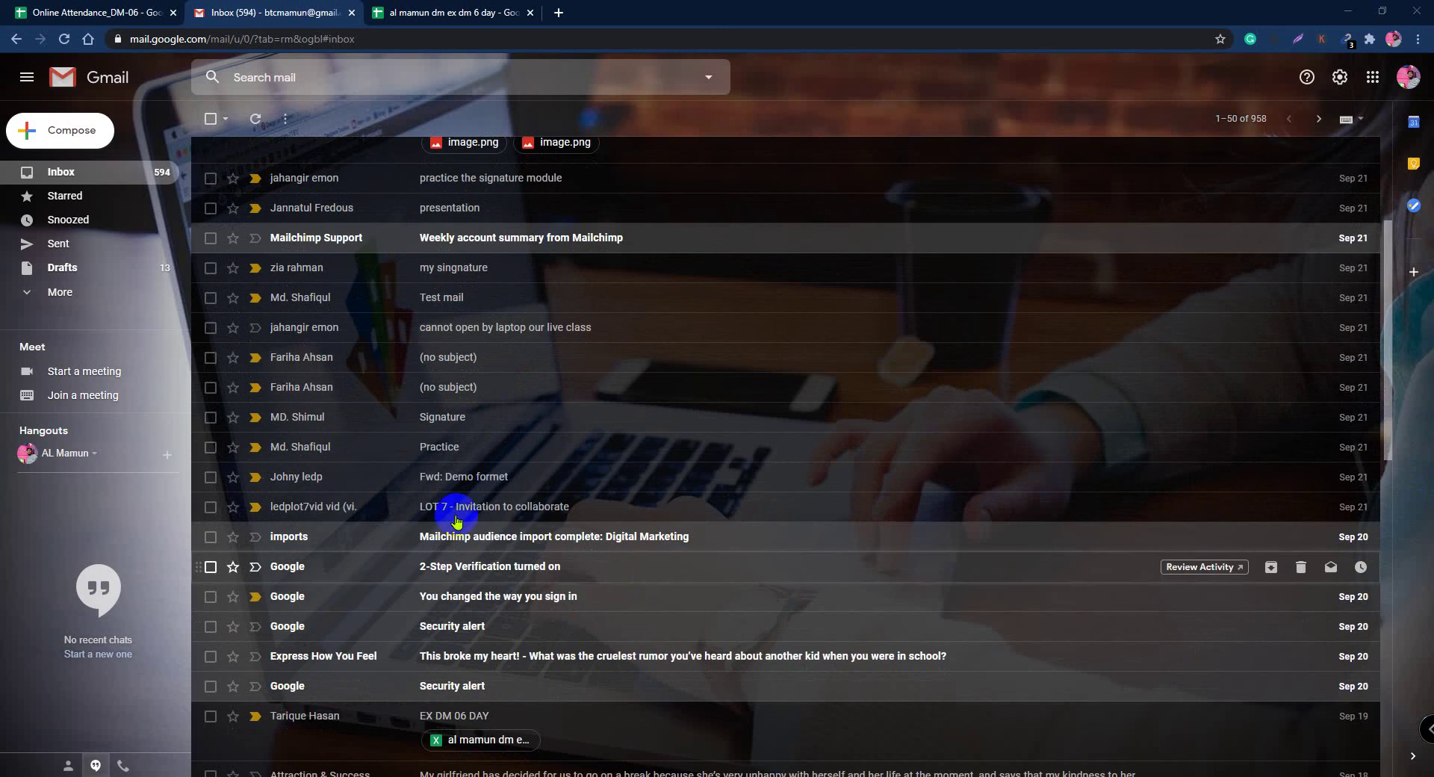
scroll(528, 538, up, 3)
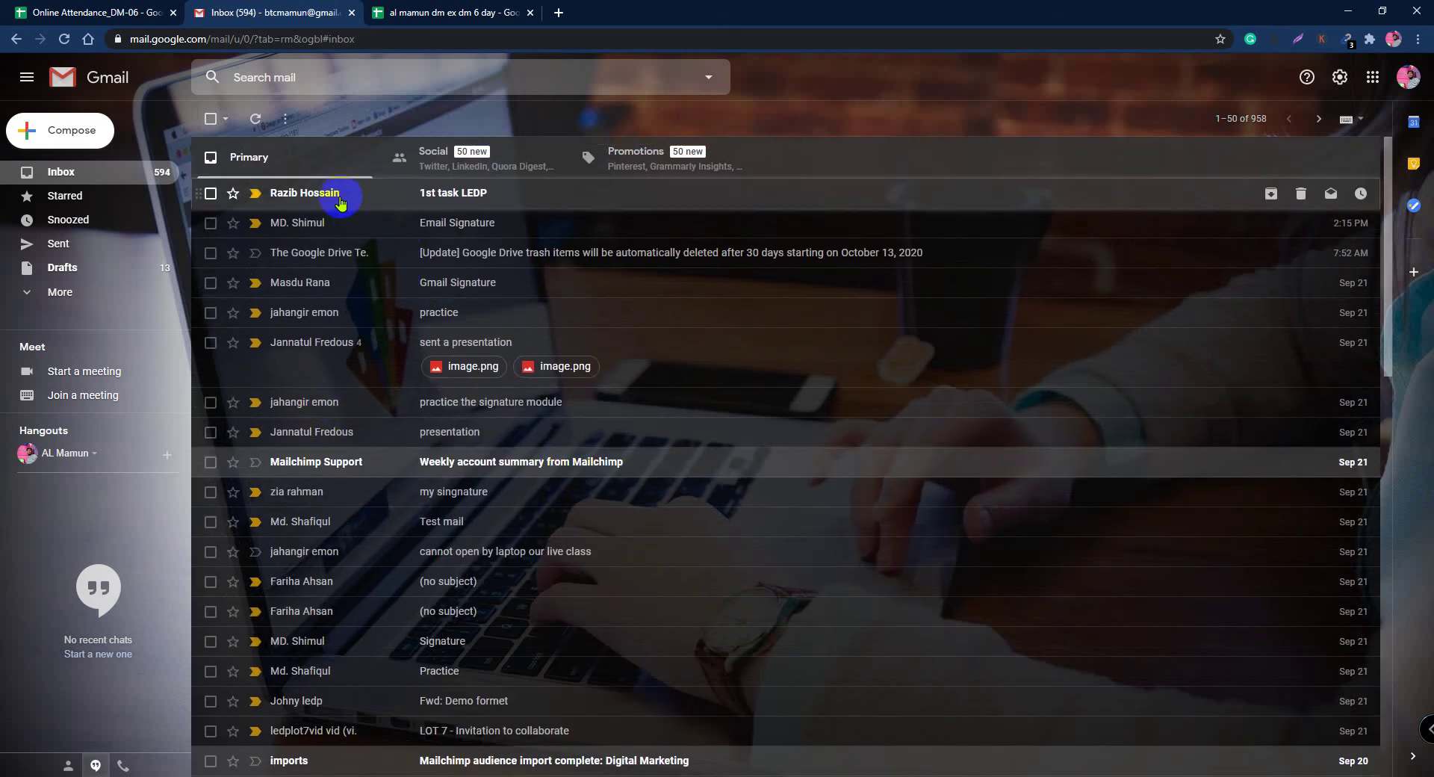
Step: Open the '1st task LEDP' email and go back to the Primary inbox
click(378, 194)
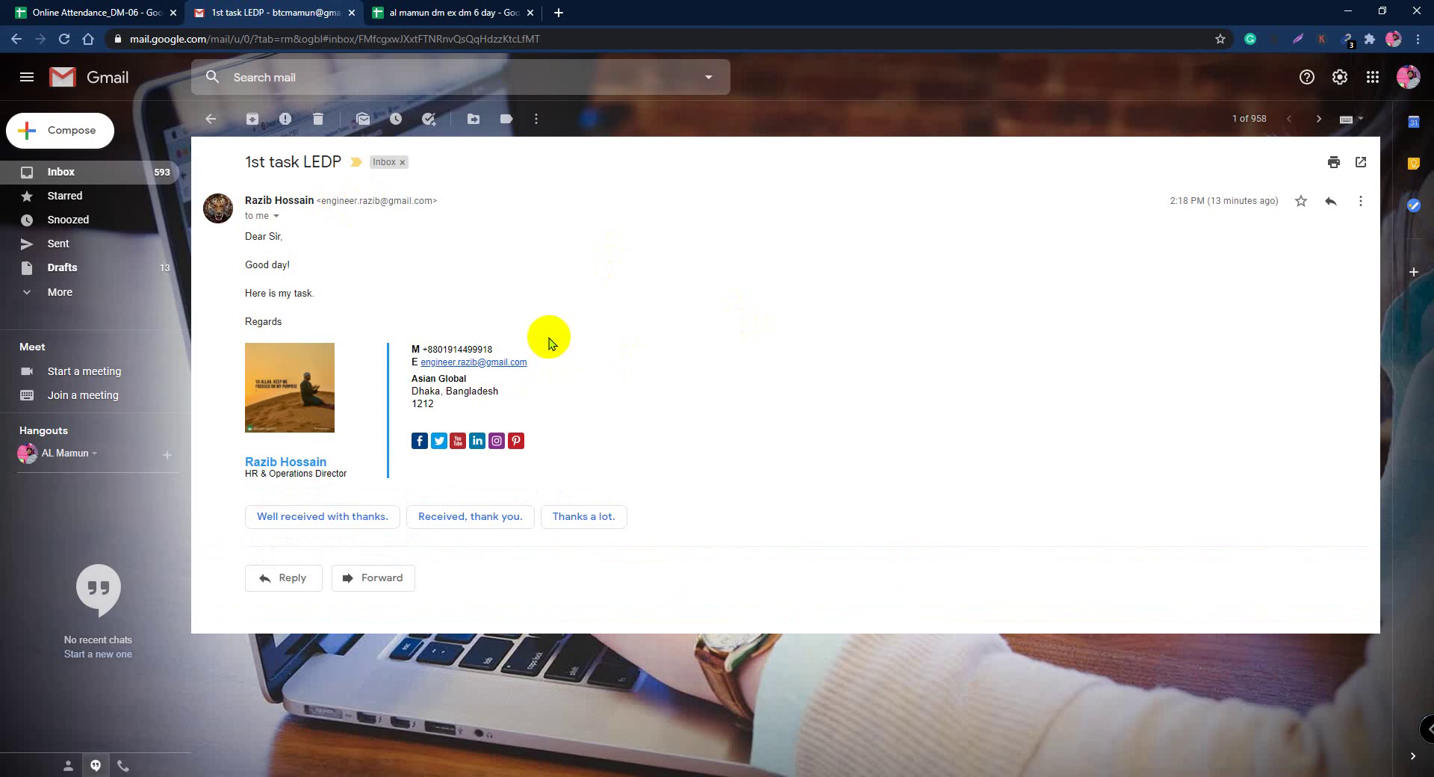
click(210, 118)
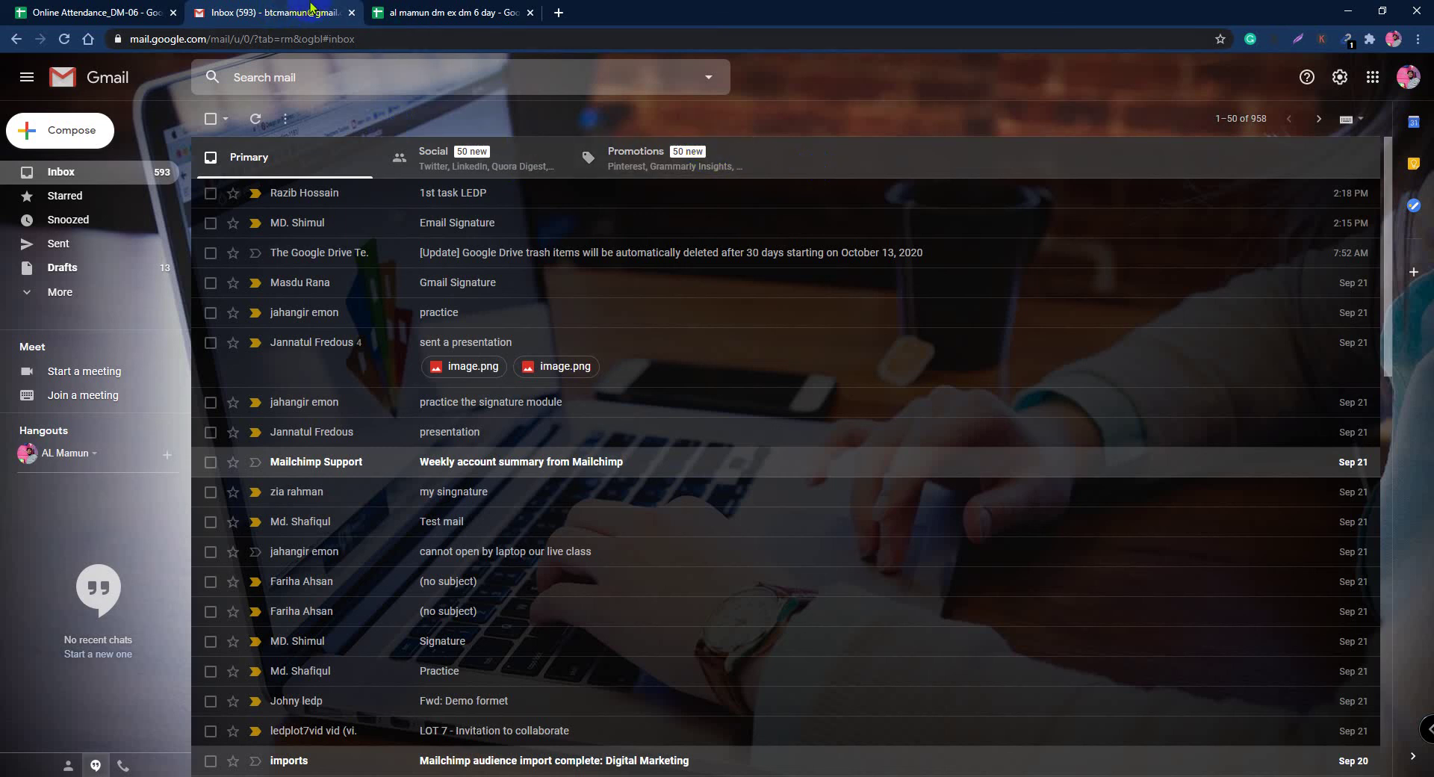
Step: Open a spare empty tab, view the EX-DM-06 sheet's title rows, then return to Gmail
click(448, 12)
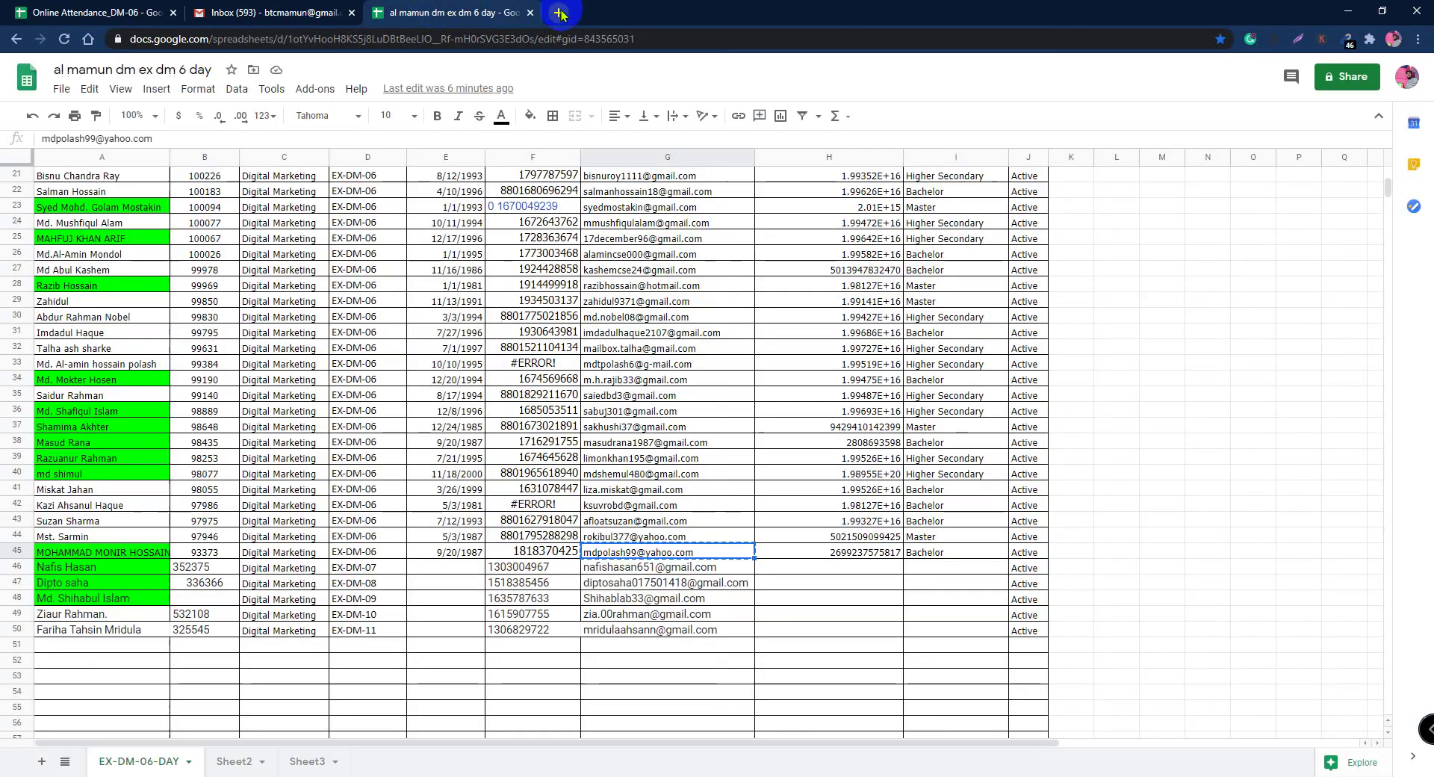
click(561, 13)
click(455, 10)
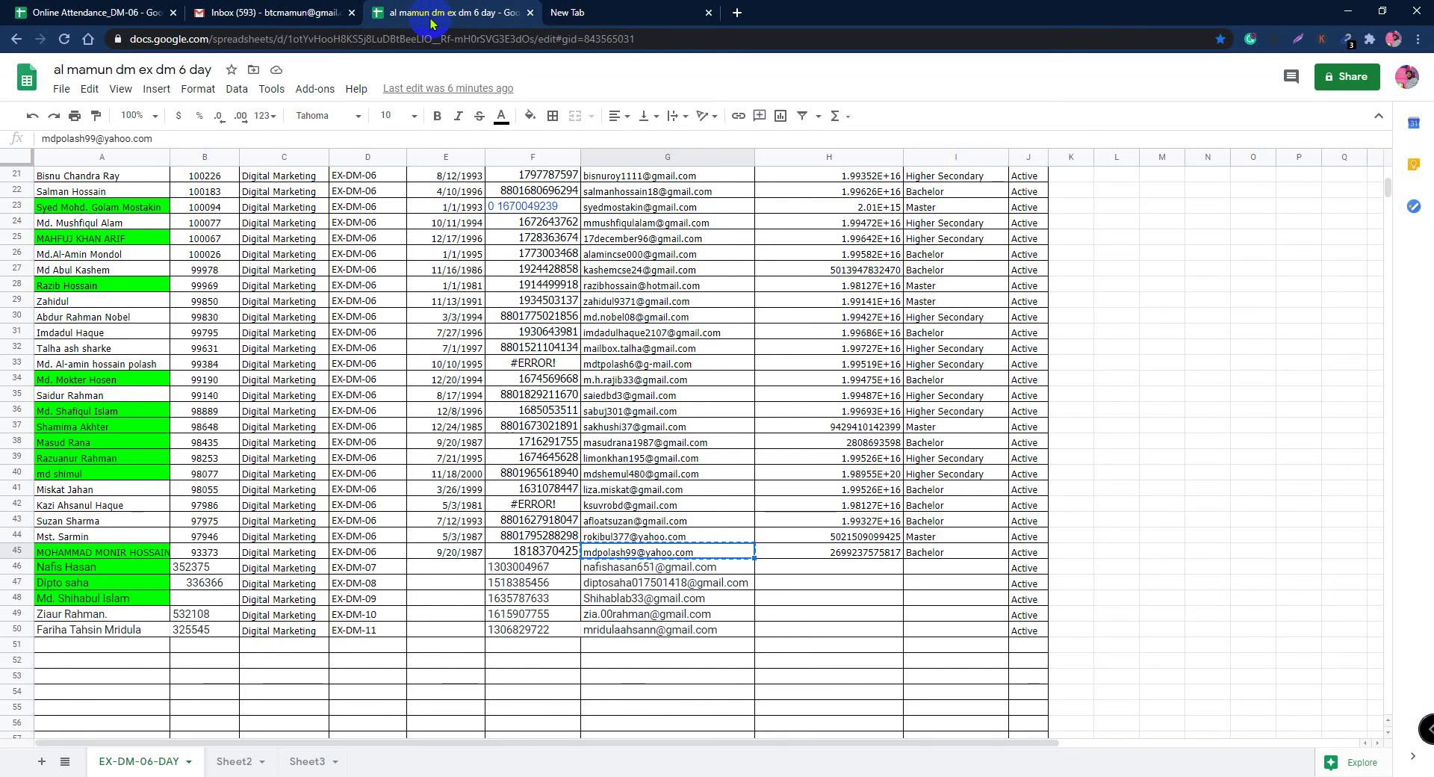
scroll(926, 351, up, 6)
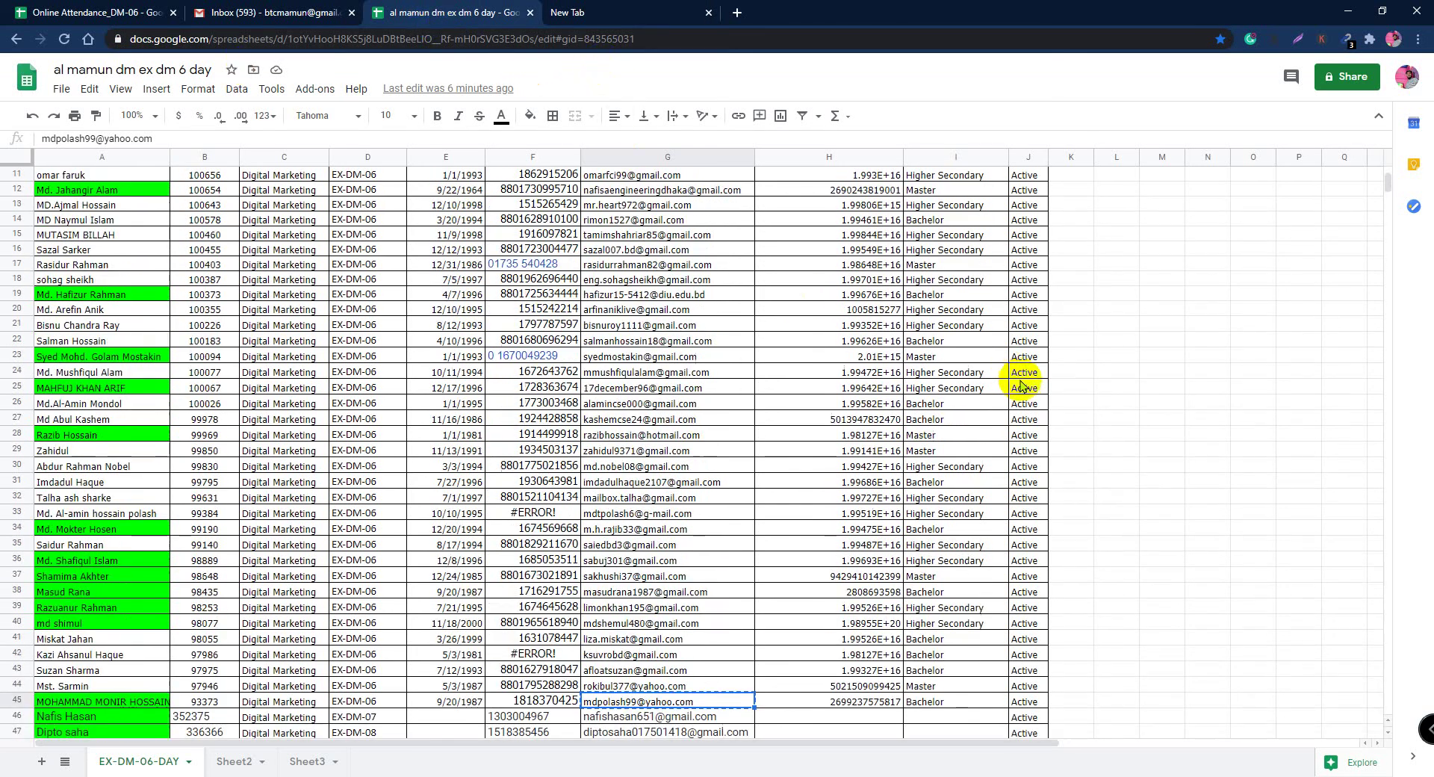
scroll(875, 401, up, 2)
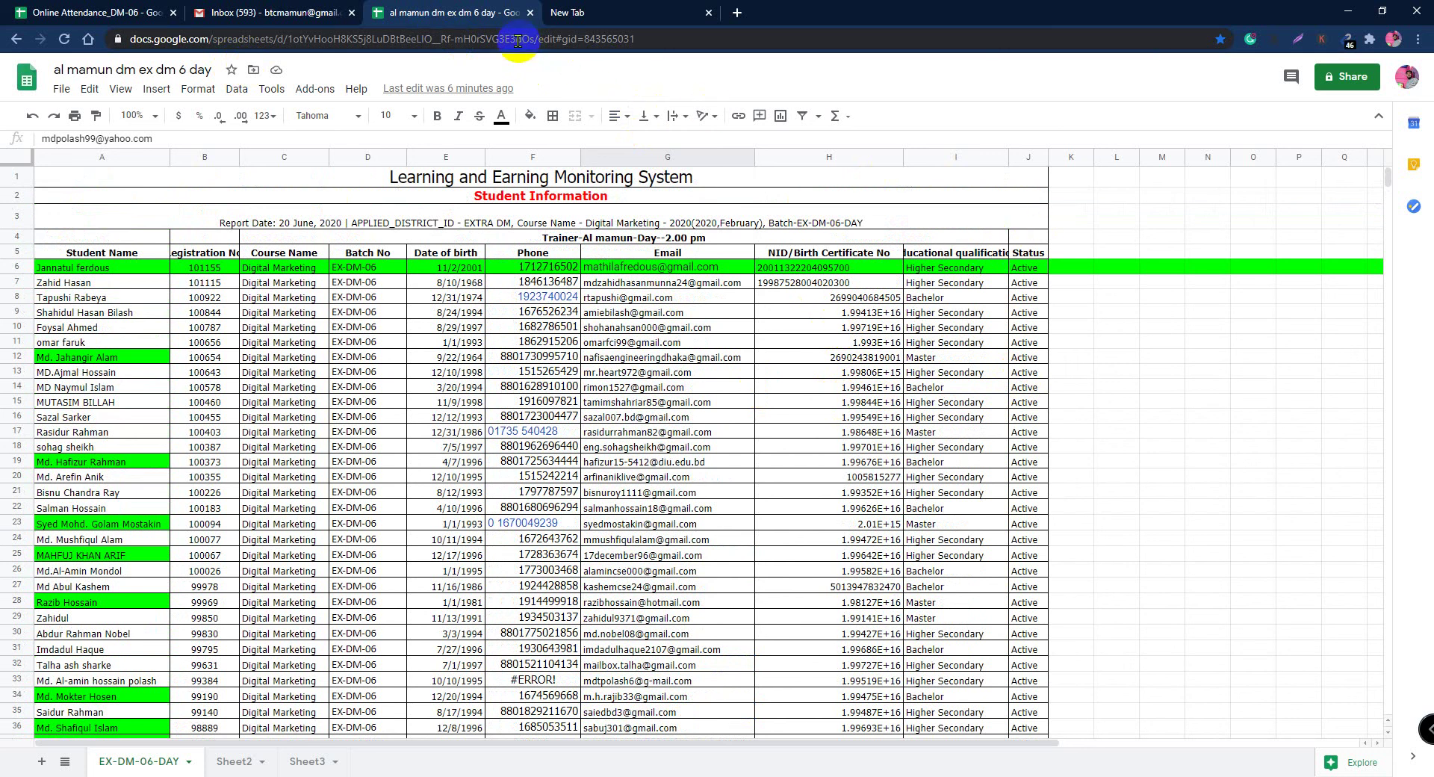
click(297, 18)
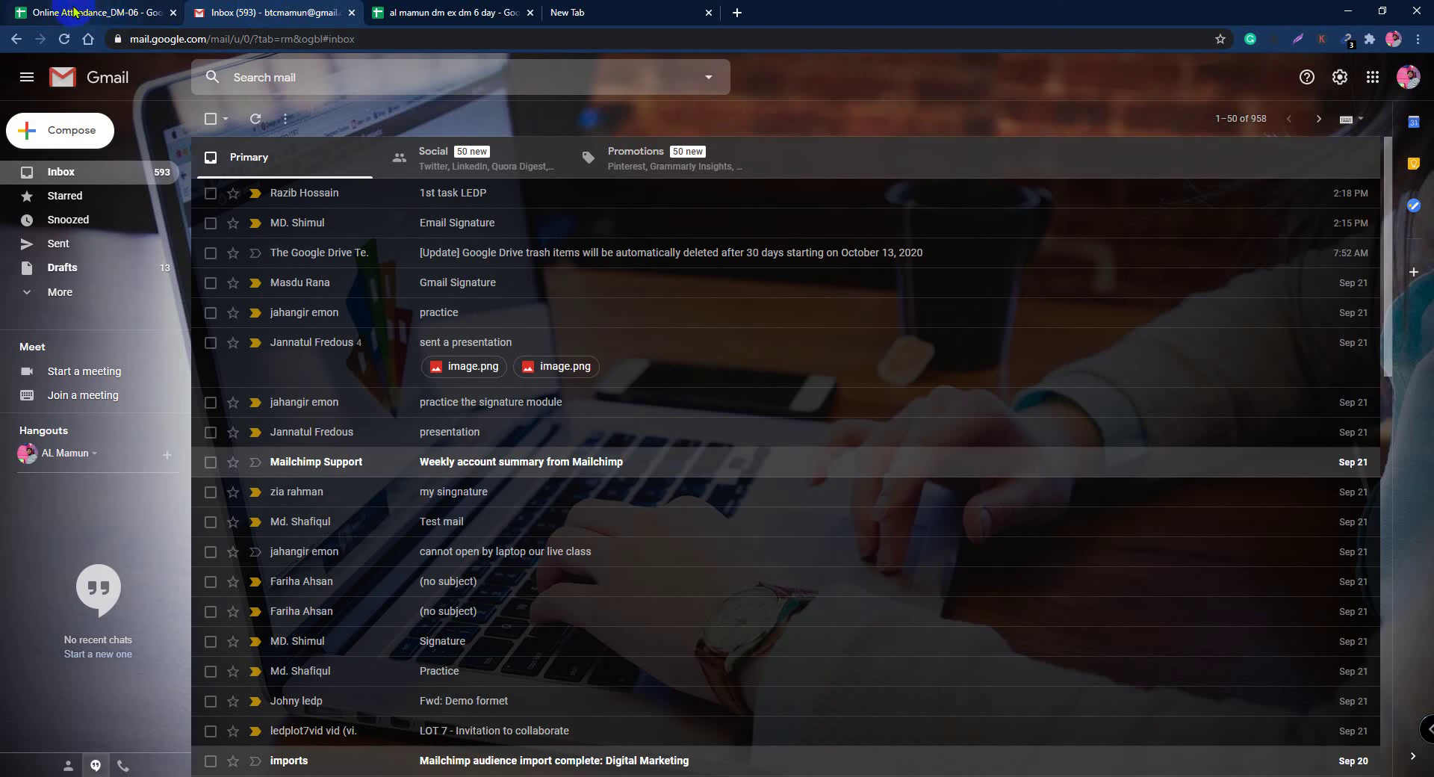
Step: Switch via the Online Attendance tab to the empty new tab's Google page
click(74, 11)
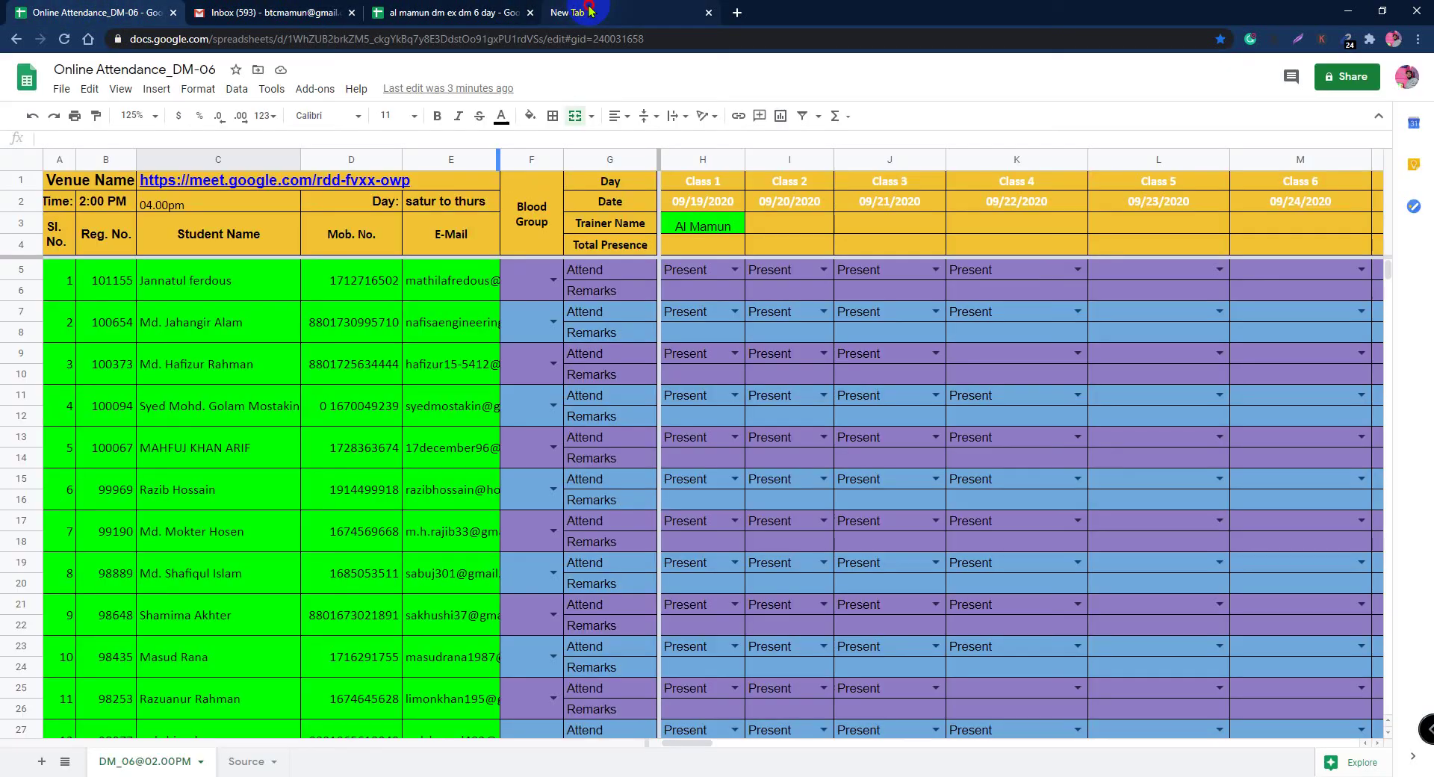
click(579, 12)
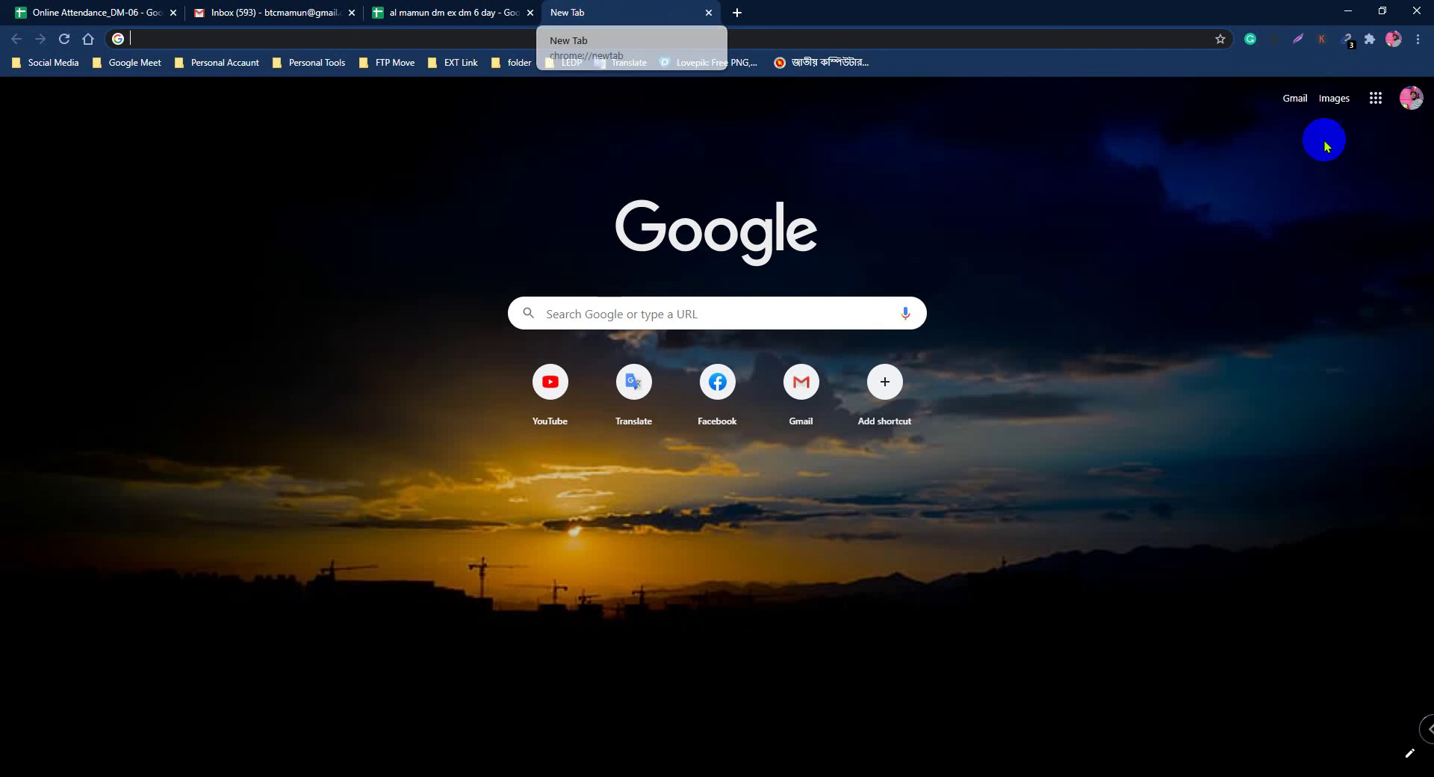
Step: Open Google Drive from the apps list, then close the Drive and student spreadsheet tabs
click(1376, 98)
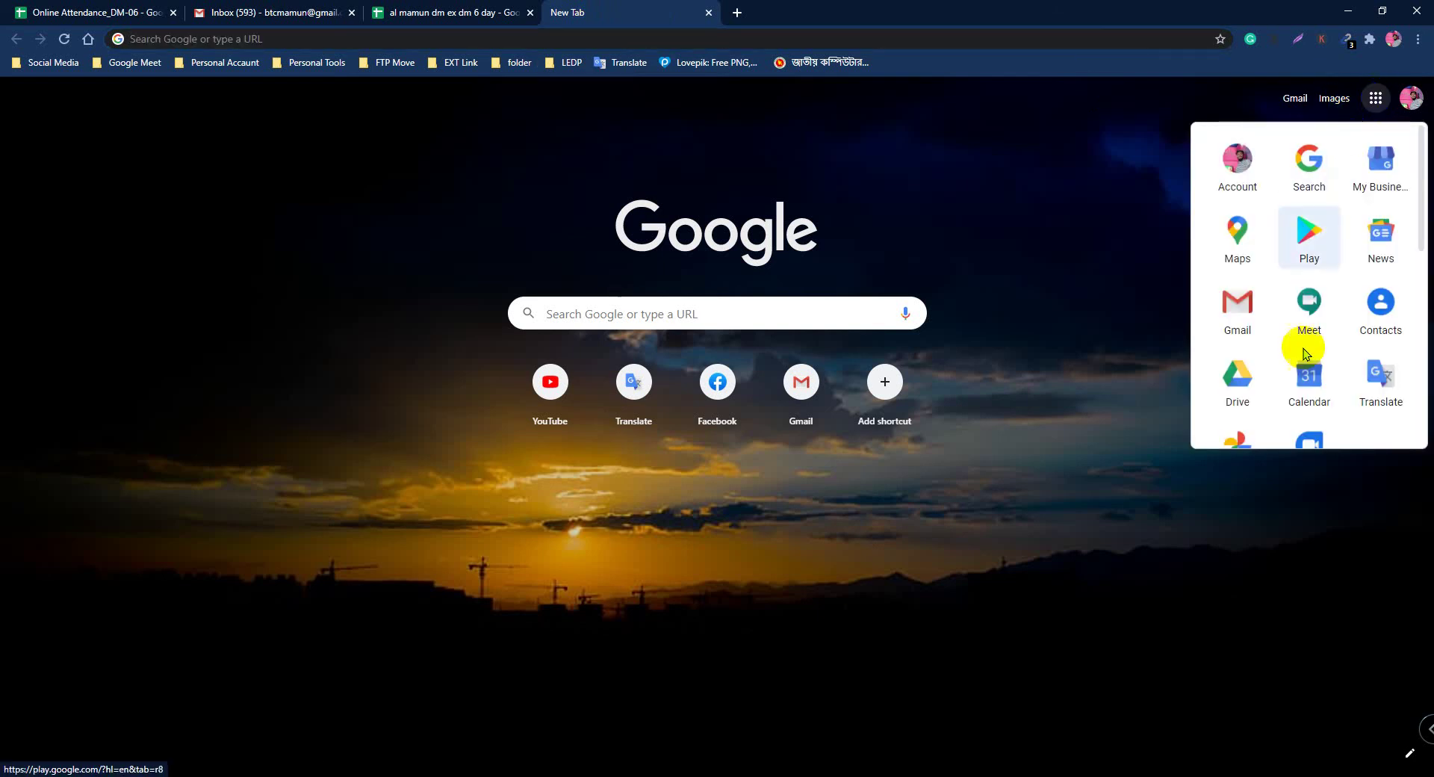
click(1239, 388)
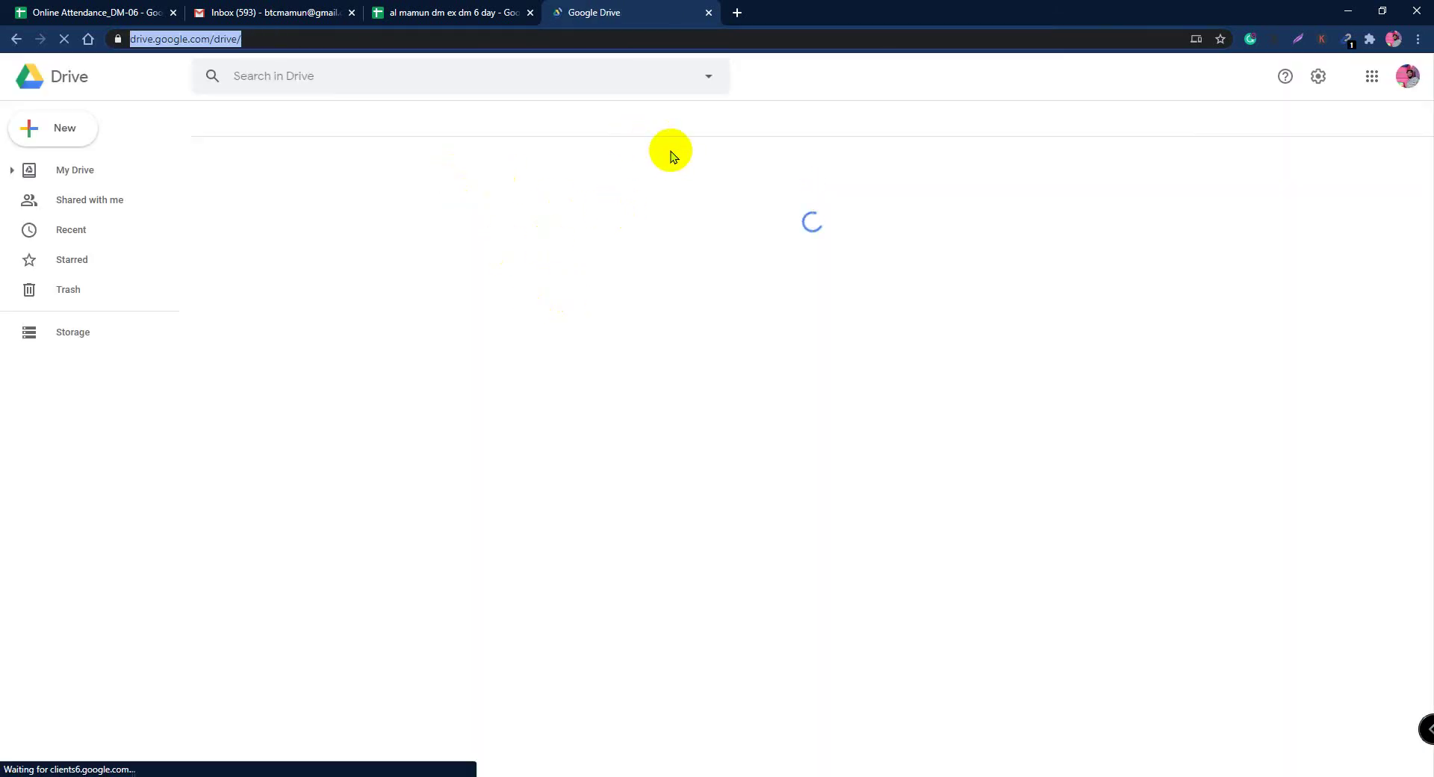
click(709, 15)
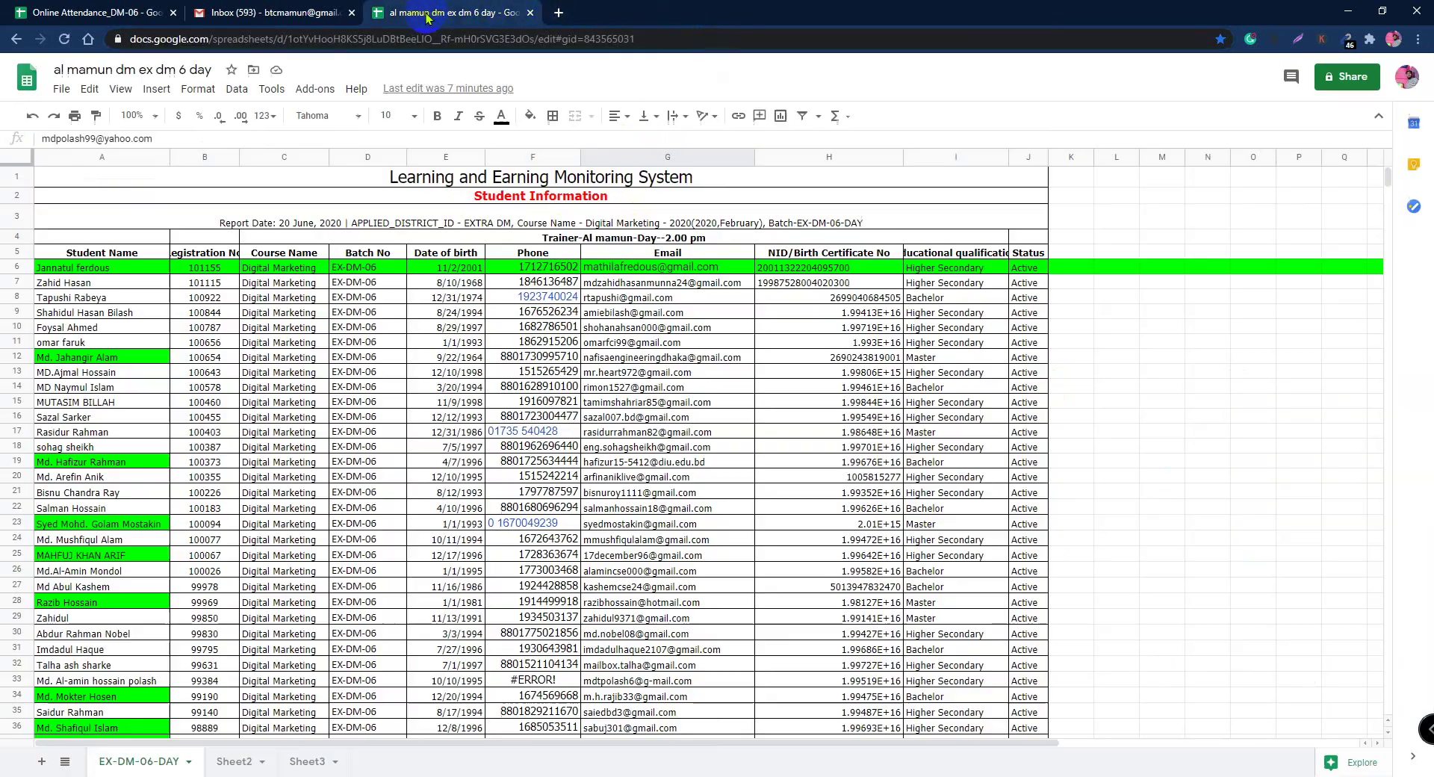
click(530, 14)
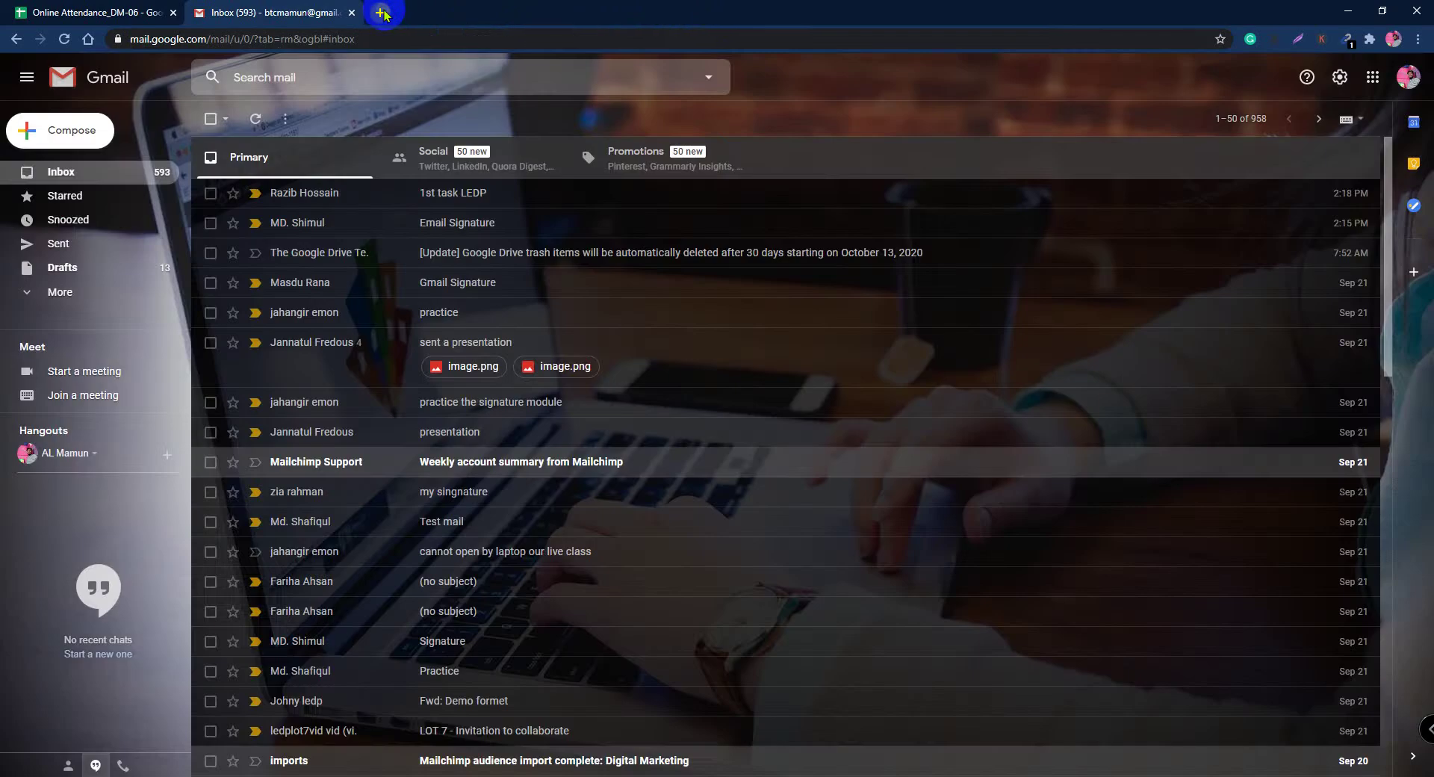
Step: Start a fresh browser tab and browse its Google apps list
click(380, 13)
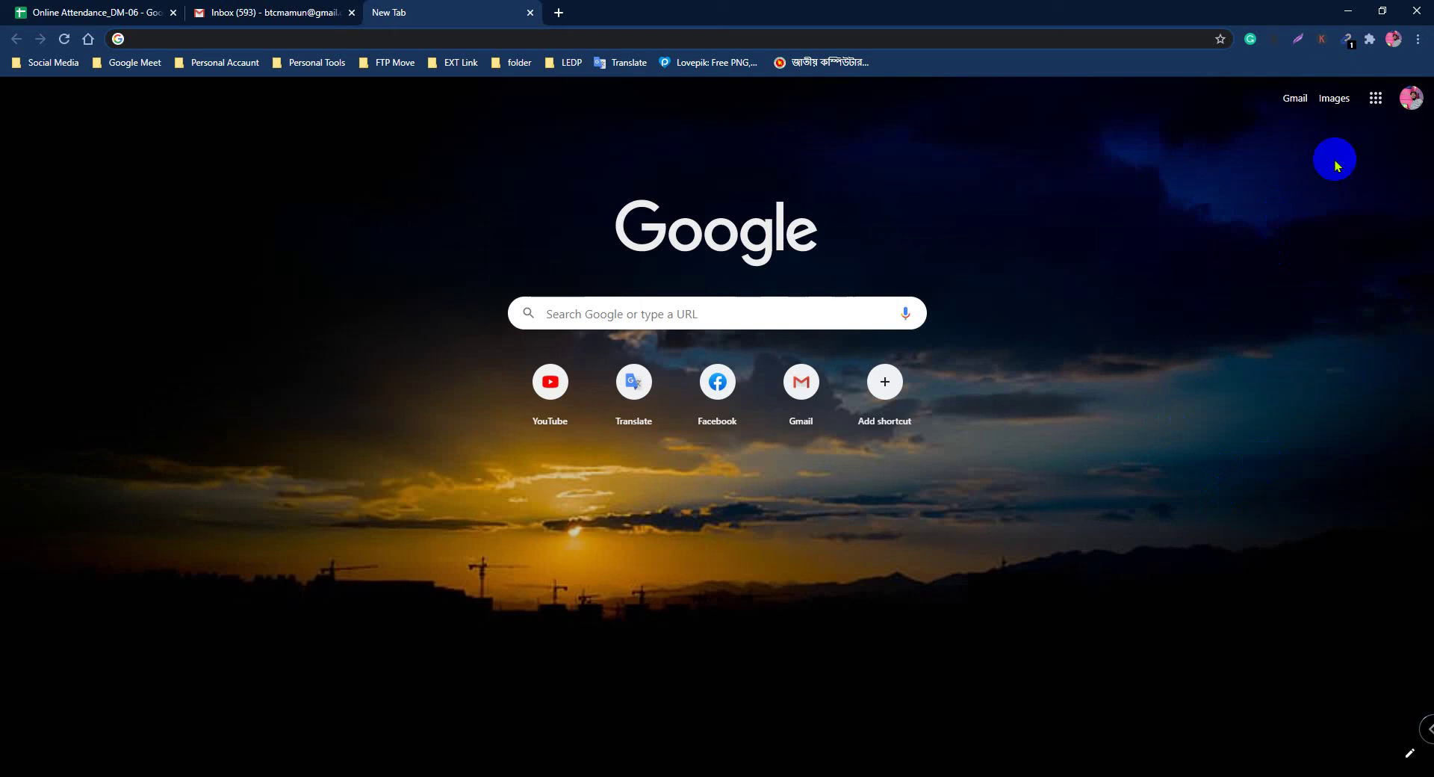
click(1374, 99)
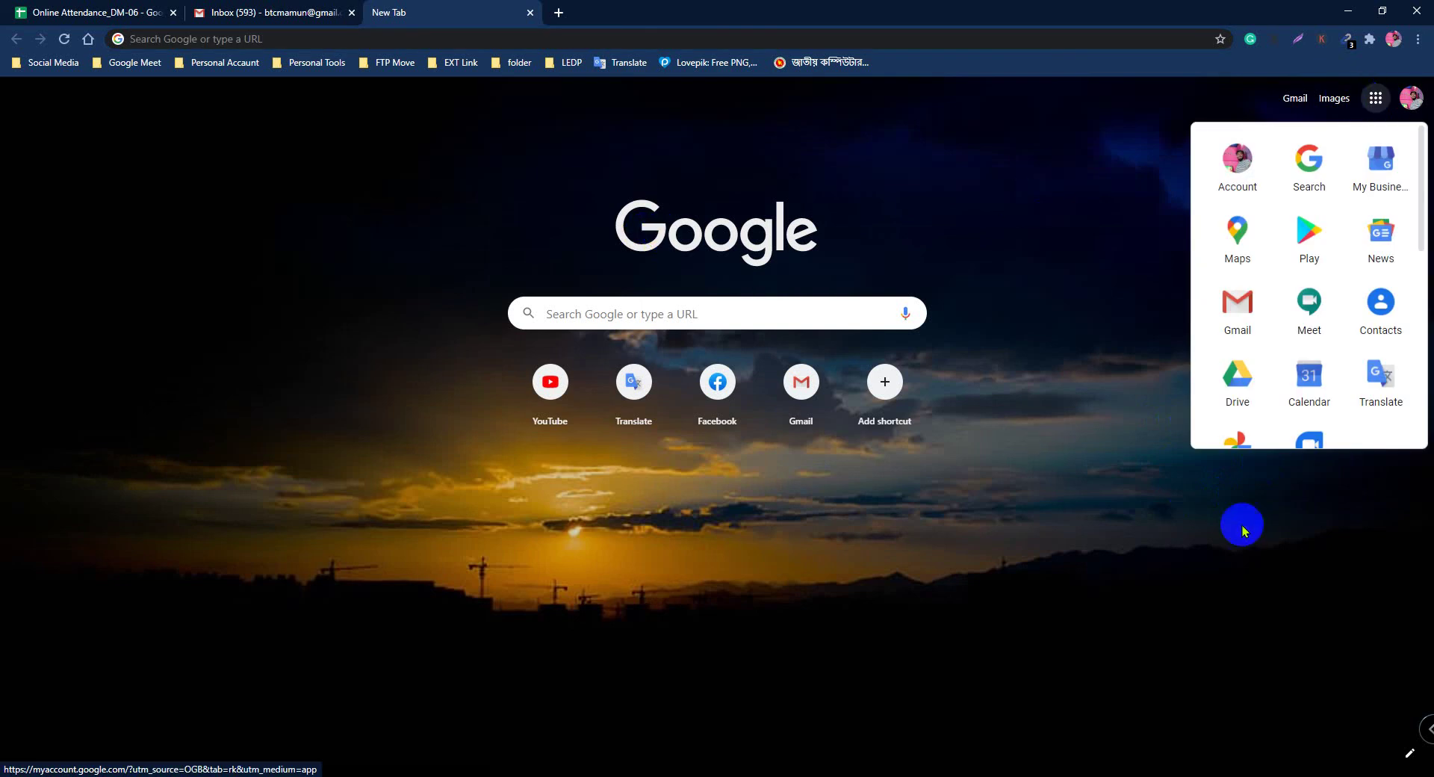
scroll(1299, 350, down, 4)
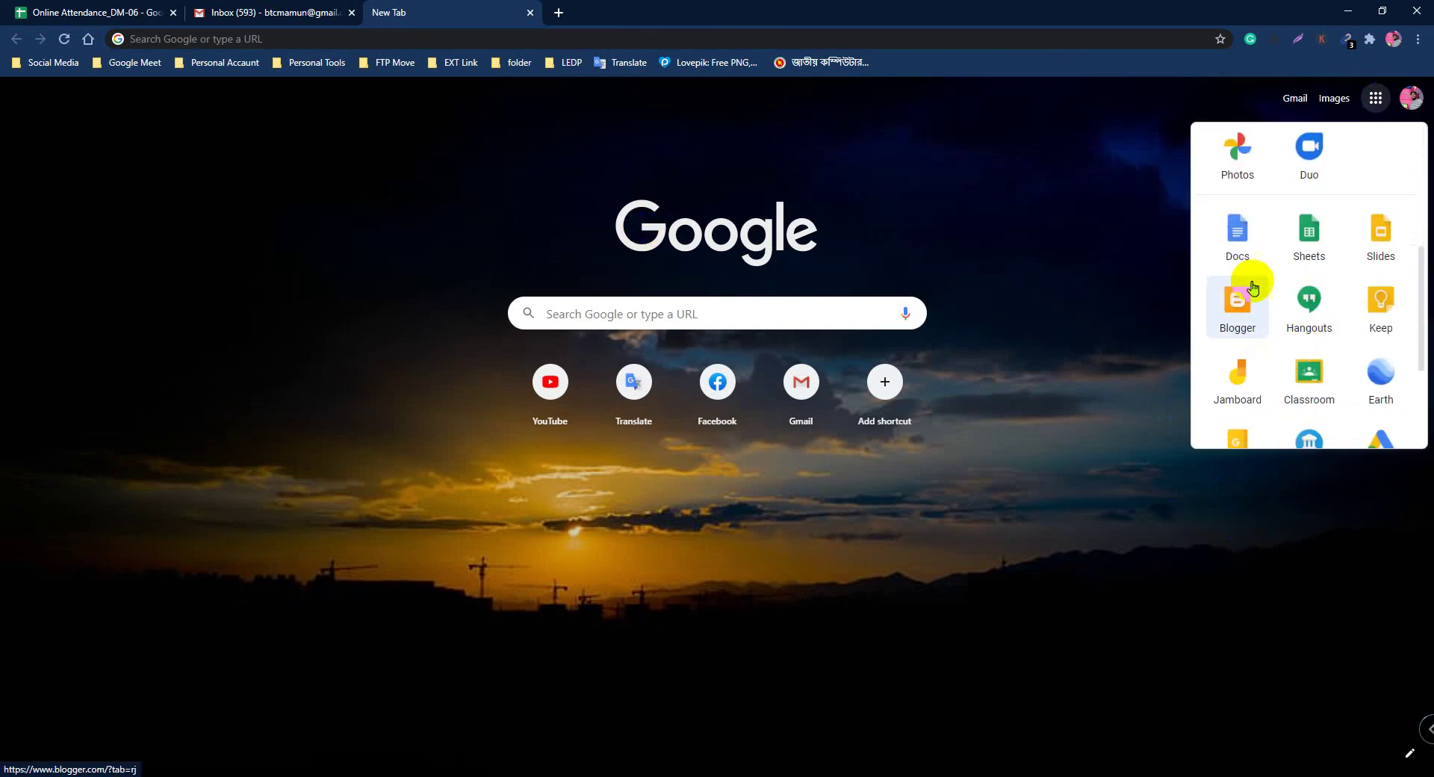